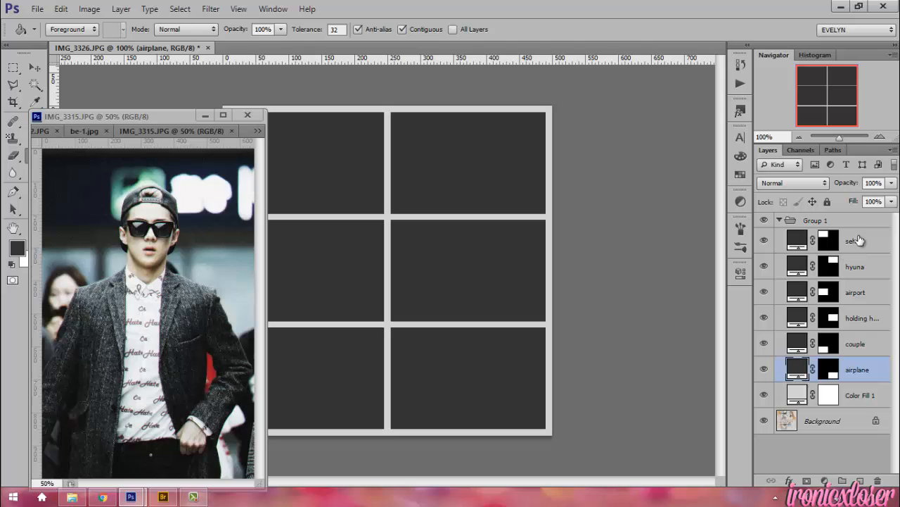
Step: Copy the IMG_3315.JPG photo into the collage document as a new layer directly above the sehun layer
left_click(857, 241)
left_click(35, 68)
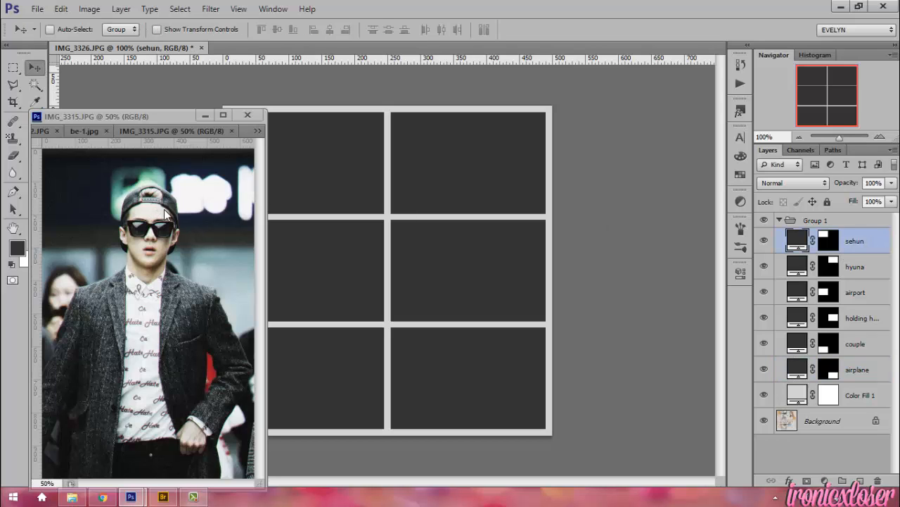
left_click(169, 121)
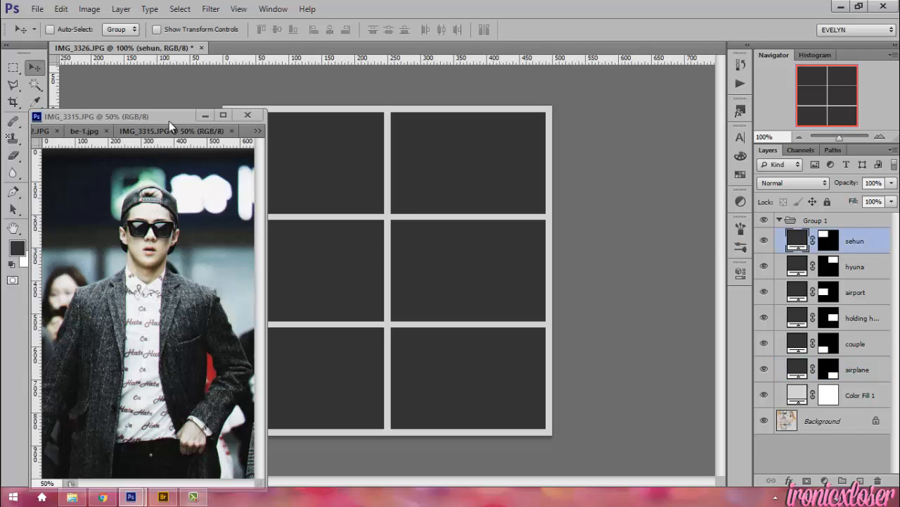
left_click_drag(885, 235, 873, 256)
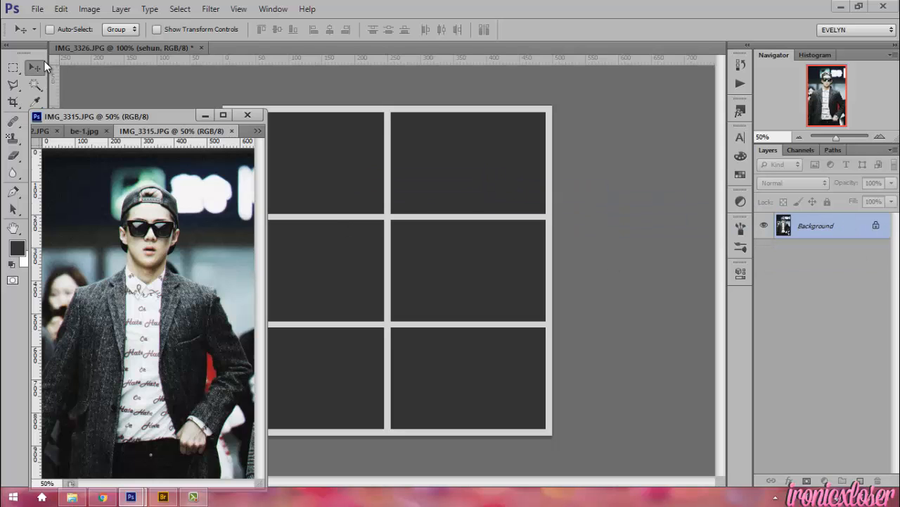
left_click_drag(117, 175, 366, 168)
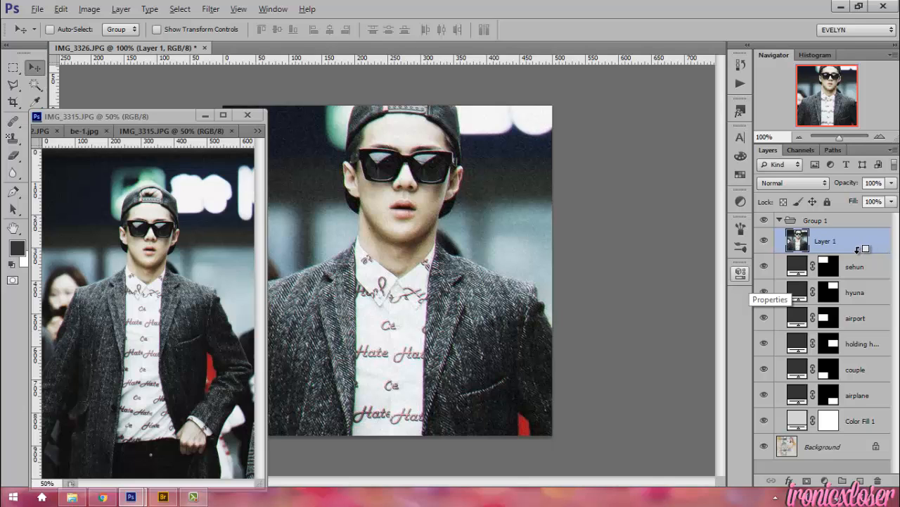
Step: Clip the copied photo layer to the sehun layer so it fills only the upper-left cell of the collage
key("alt")
right_click(853, 244)
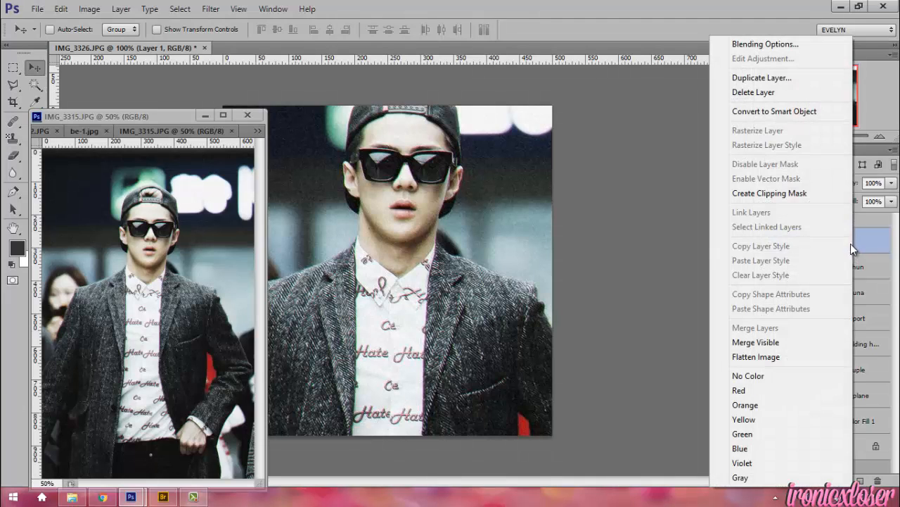
left_click(793, 193)
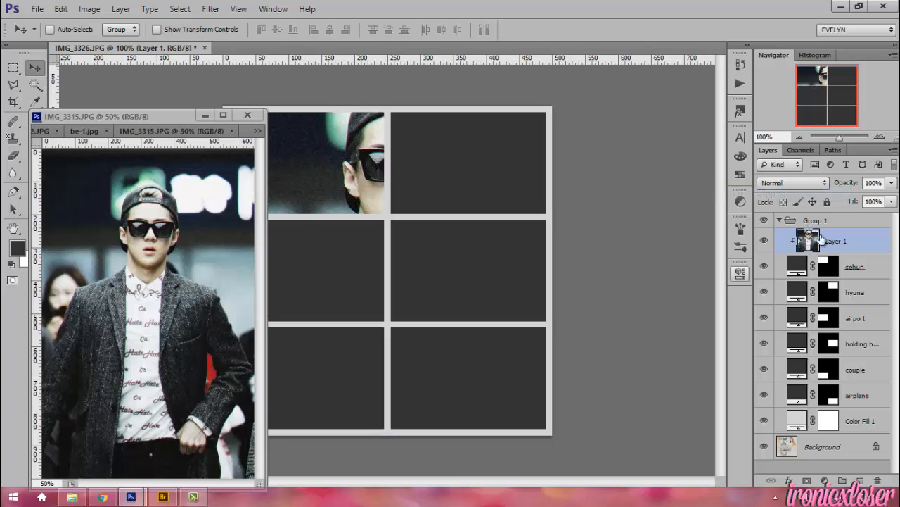
key("ctrl+z")
left_click(859, 253, "alt")
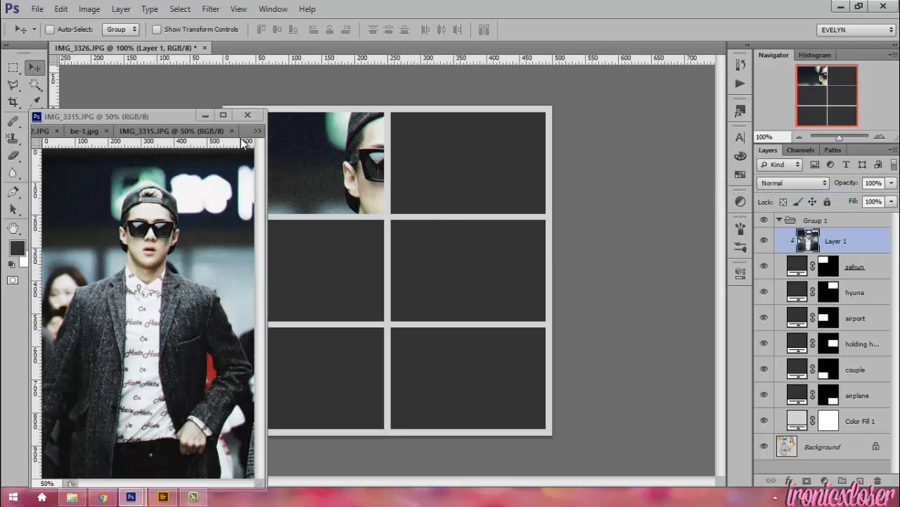
Step: Scale the clipped photo proportionally to about 43% and frame the man's head and shoulders in the upper-left cell
left_click_drag(186, 117, 141, 306)
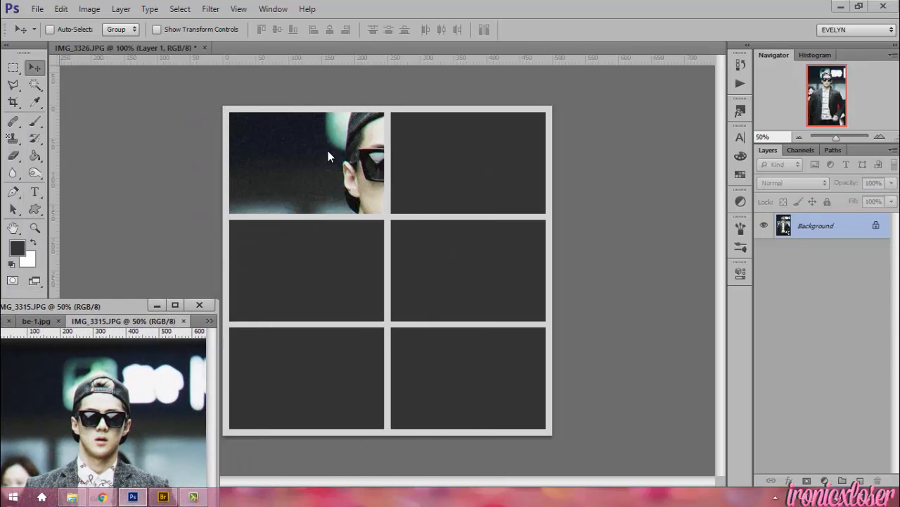
left_click(331, 152)
key("ctrl+t")
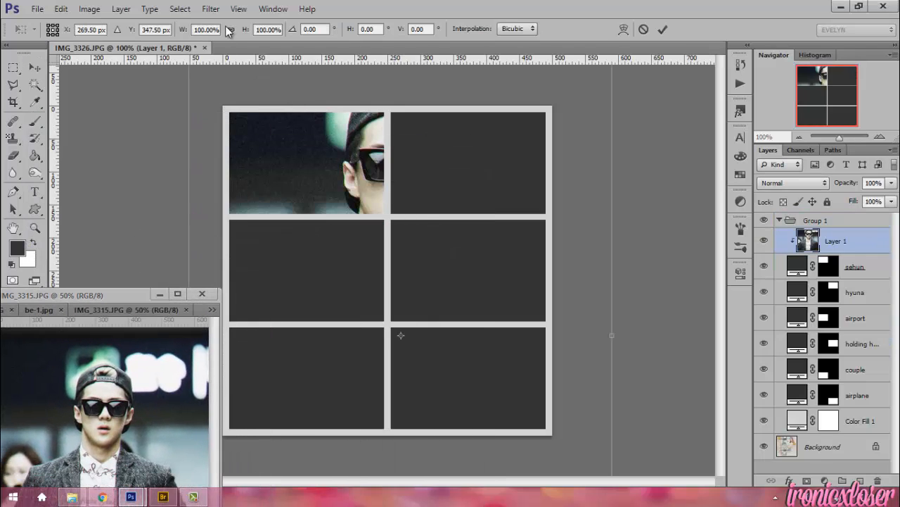
left_click_drag(245, 35, 212, 37)
left_click_drag(378, 236, 305, 140)
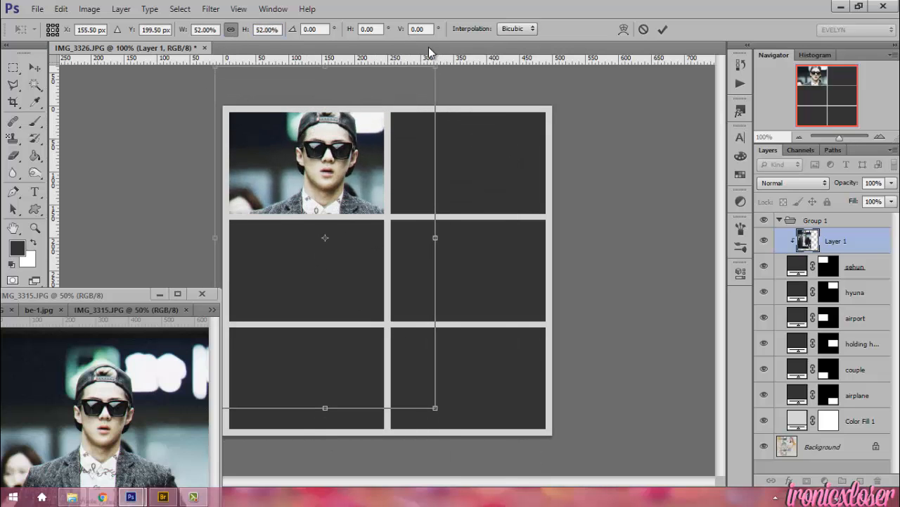
left_click_drag(435, 67, 396, 127)
left_click_drag(348, 207, 352, 164)
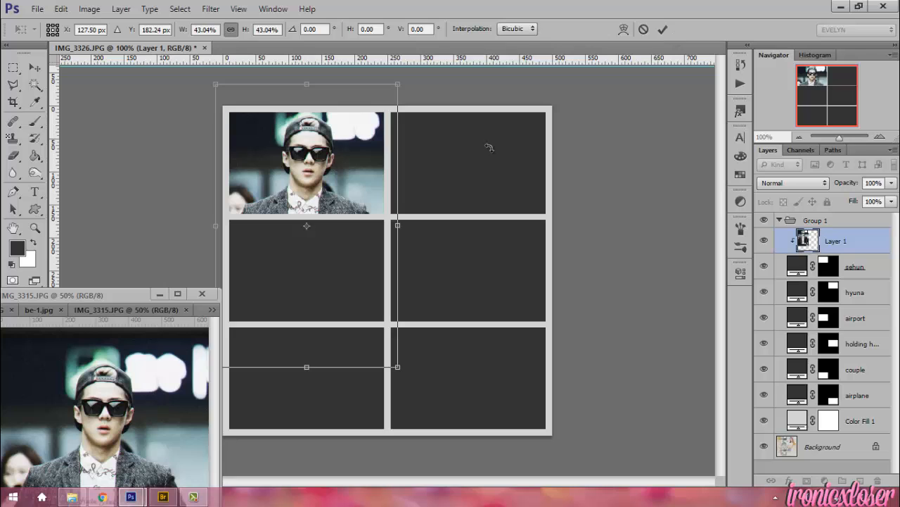
left_click(663, 30)
Step: Close IMG_3315.JPG and look through the other open photos until IMG_3322.JPG is in front
left_click(182, 311)
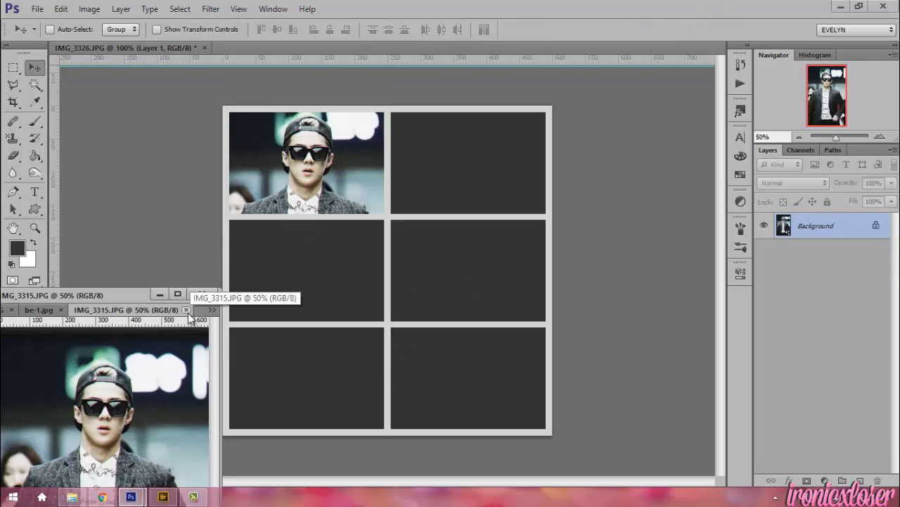
left_click(184, 310)
left_click(215, 314)
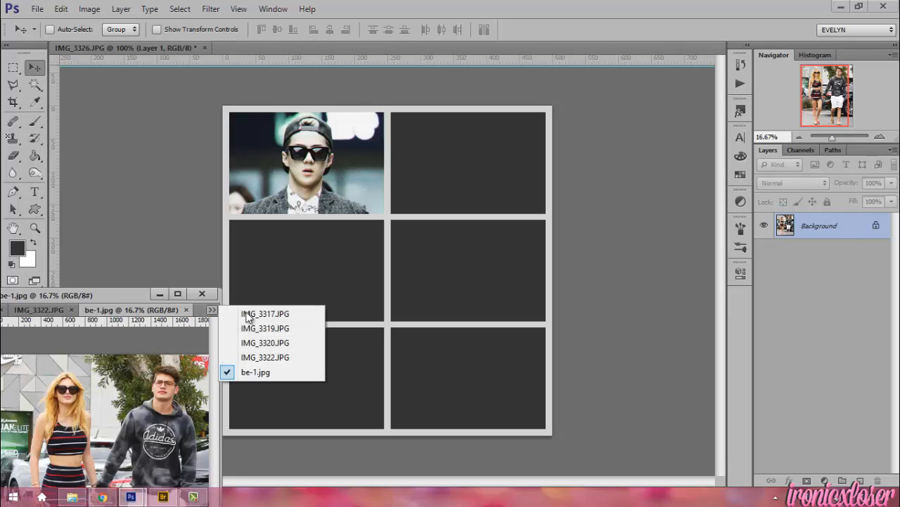
left_click(249, 311)
left_click(212, 314)
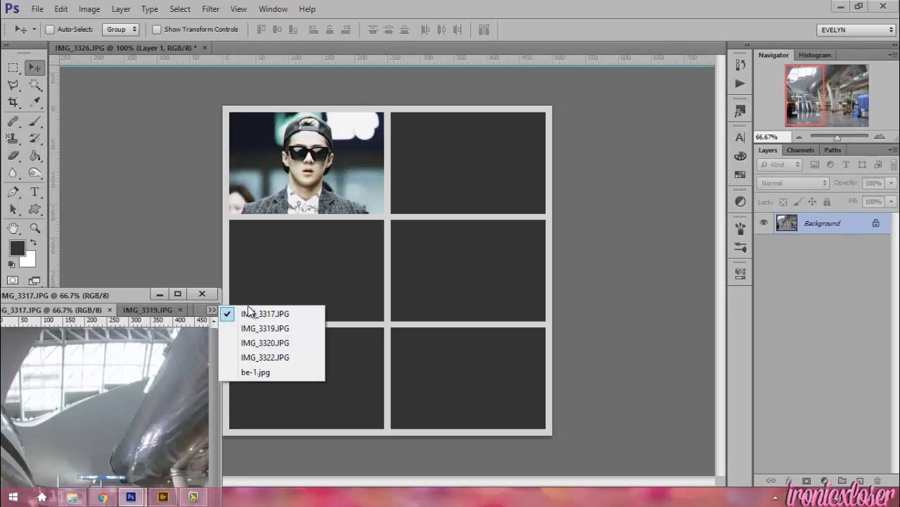
left_click(260, 325)
left_click(213, 314)
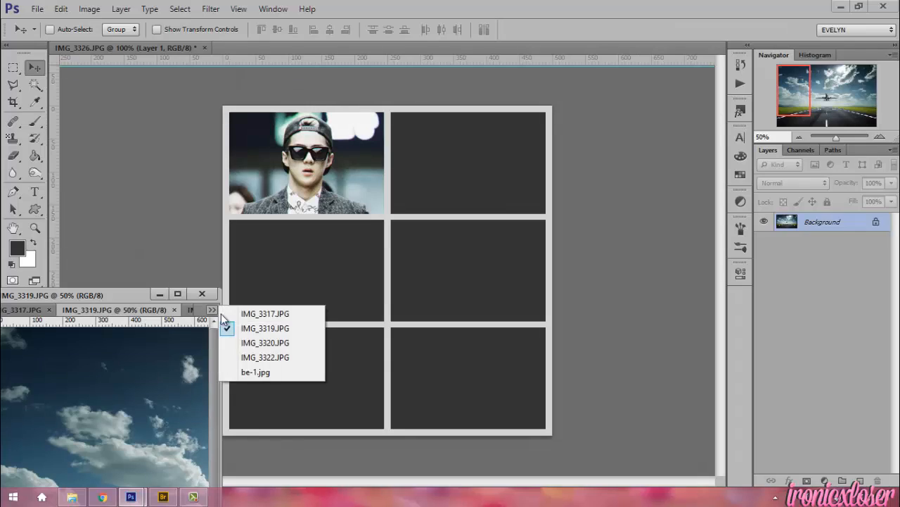
left_click(251, 342)
left_click(212, 310)
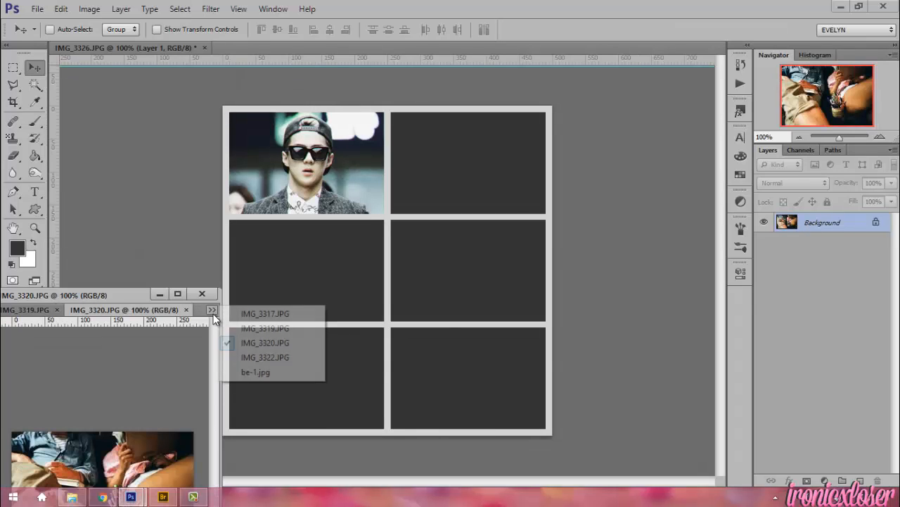
left_click(246, 357)
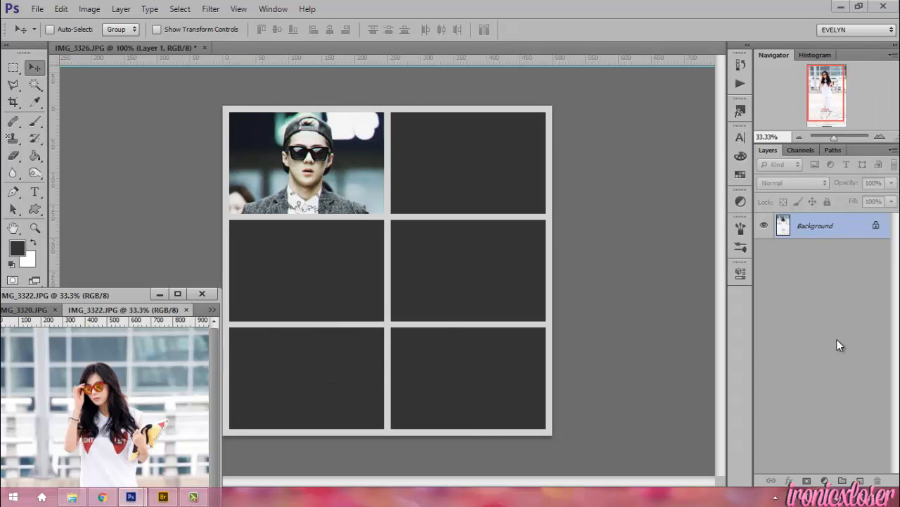
Step: Copy the IMG_3322.JPG photo into the collage above Layer 1 and clip it to the upper-left cell with the woman's face in frame
left_click_drag(808, 223, 492, 185)
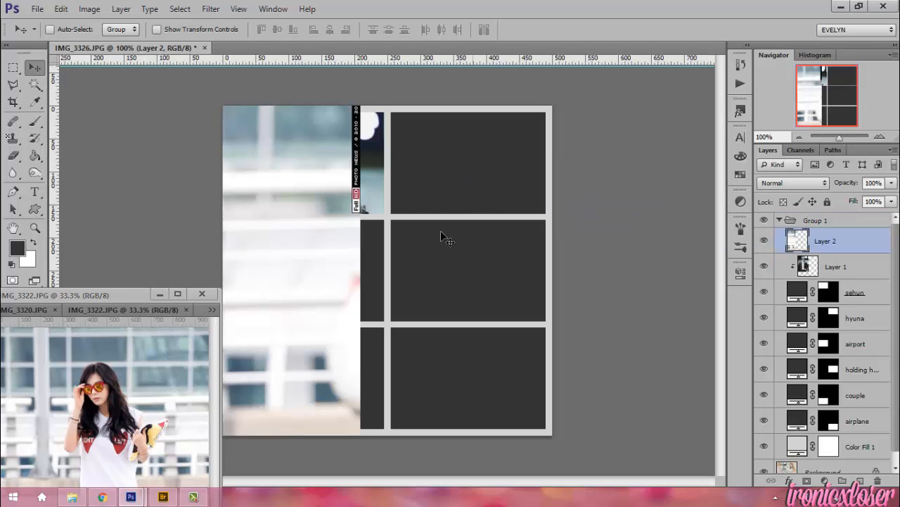
left_click_drag(339, 266, 693, 242)
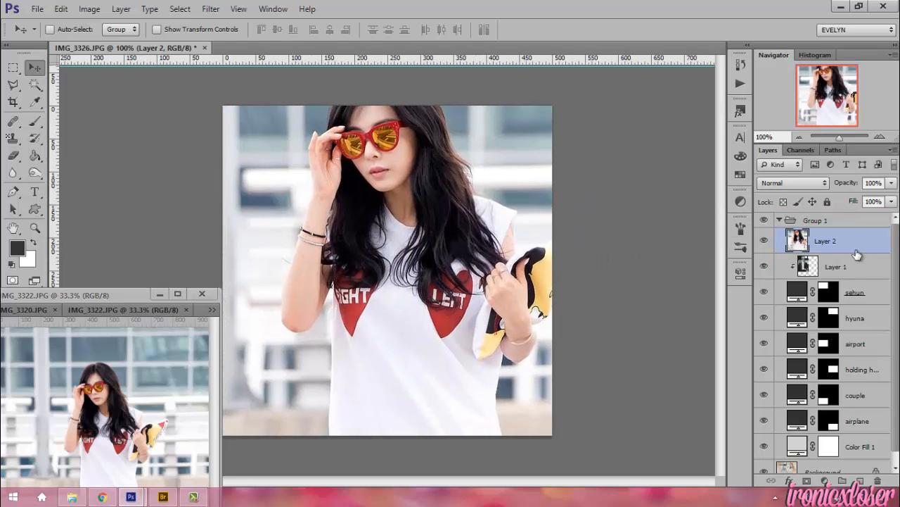
left_click_drag(855, 292, 842, 259)
left_click(840, 251, "alt")
left_click_drag(456, 198, 393, 213)
Step: Lower Layer 2's fill to 66%, scale it to 50%, and align the woman's face over the man's face in Layer 1
key("ctrl+t")
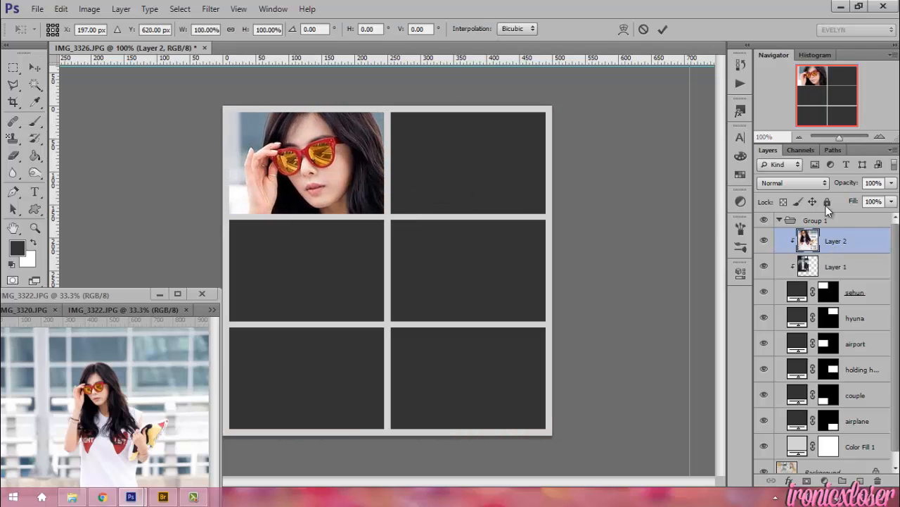
left_click_drag(854, 204, 845, 206)
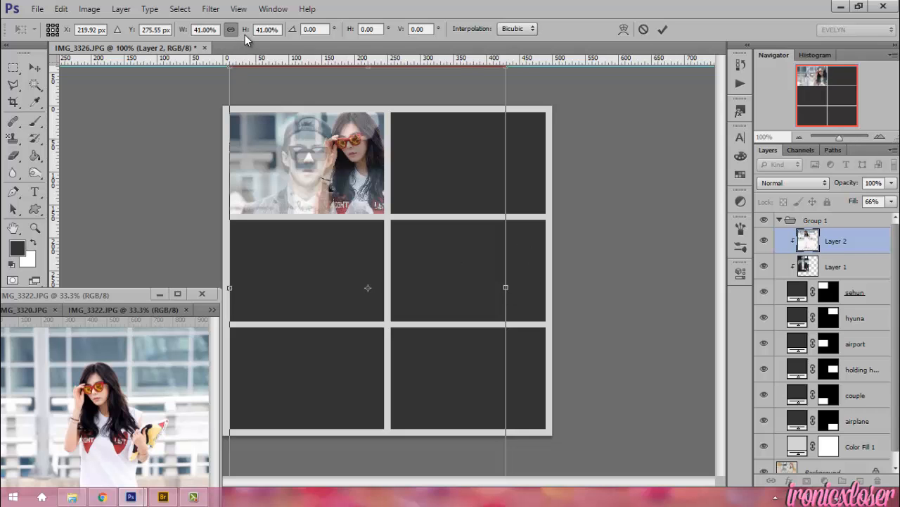
left_click_drag(245, 33, 256, 35)
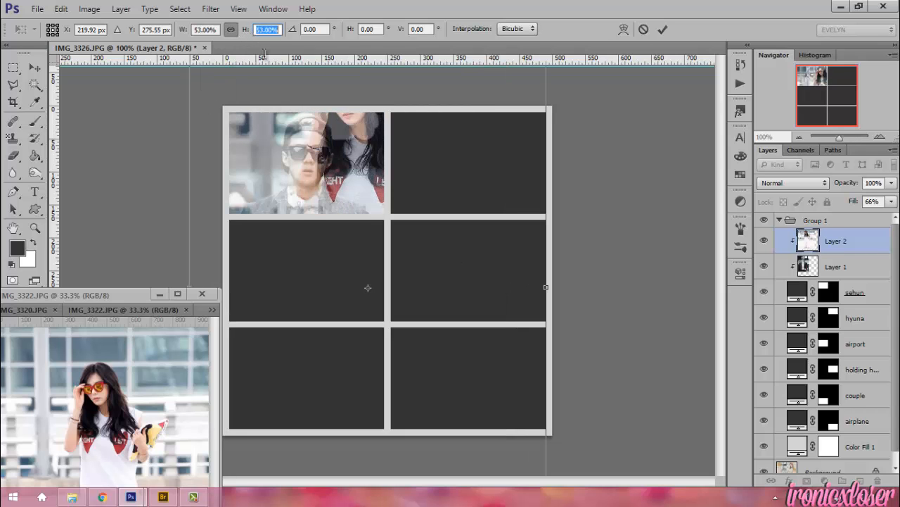
left_click_drag(368, 194, 316, 252)
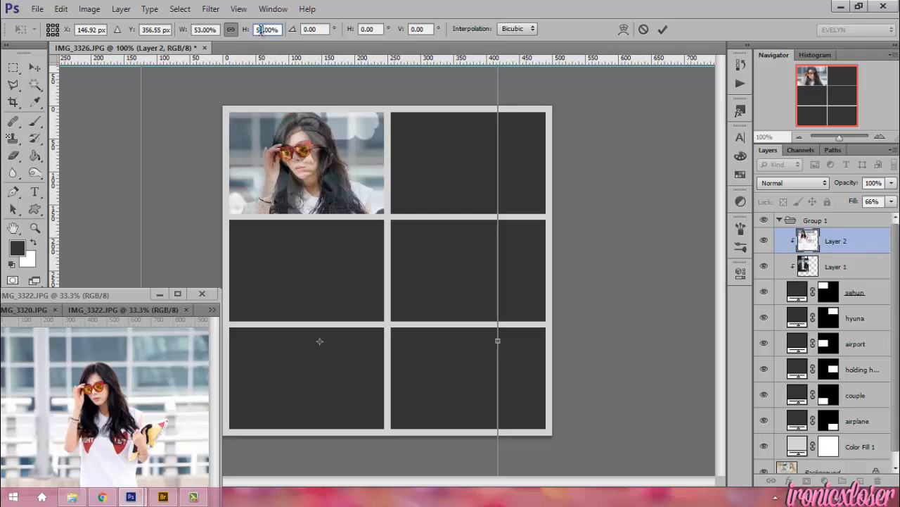
type("0")
key("Return")
left_click_drag(300, 192, 297, 184)
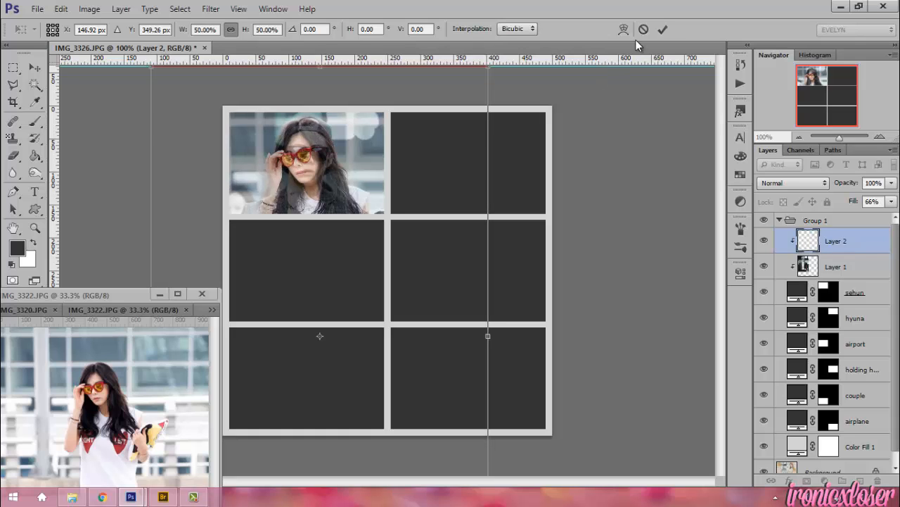
left_click(662, 30)
Step: Move Layer 2 directly above the hyuna layer, clip it to that layer, and set its fill to 100%
left_click_drag(851, 242, 878, 321)
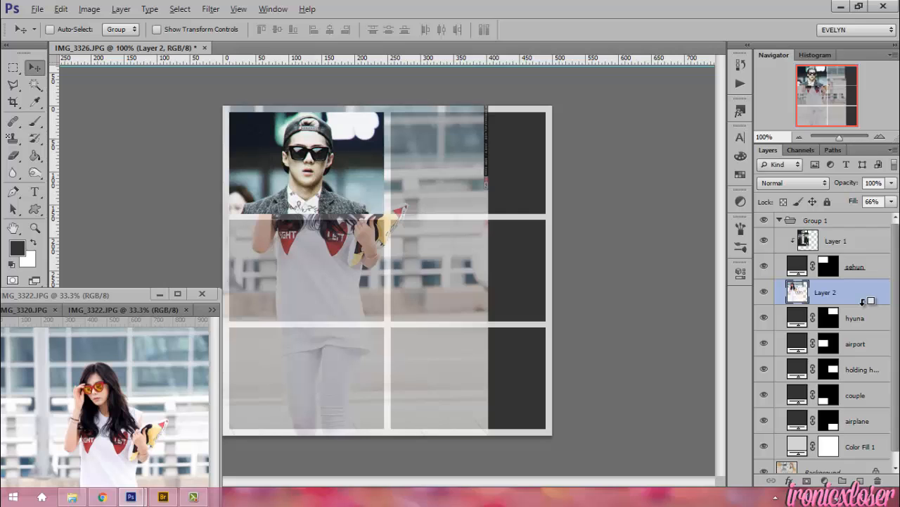
left_click(864, 303, "alt")
left_click_drag(852, 202, 899, 202)
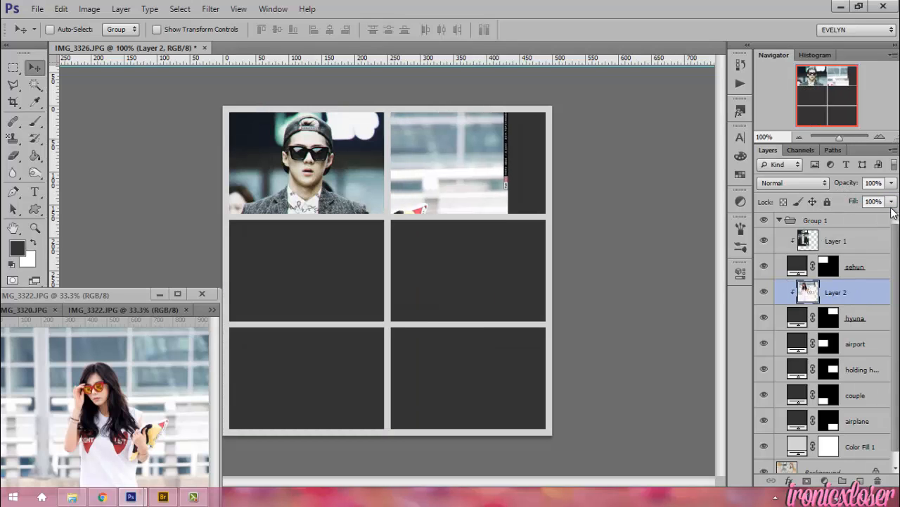
Step: Shift Layer 2 horizontally to the right until the woman is framed in the collage's upper-right cell
key("shift+Right")
key("shift+Right")
key("shift+Right")
key("shift+Right")
key("shift+Right")
key("shift+Right")
key("shift+Right")
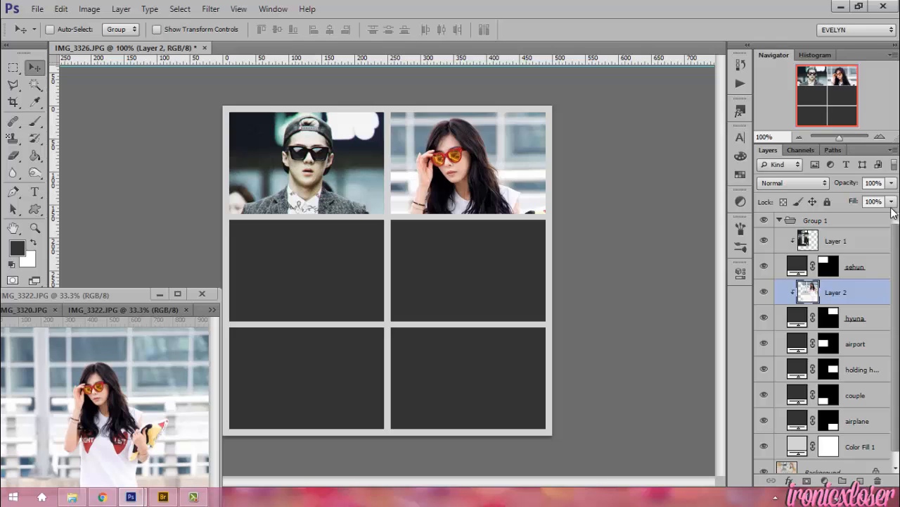
Step: Close IMG_3322.JPG, make airport the active layer in the collage, and bring IMG_3317.JPG to the front
left_click(185, 310)
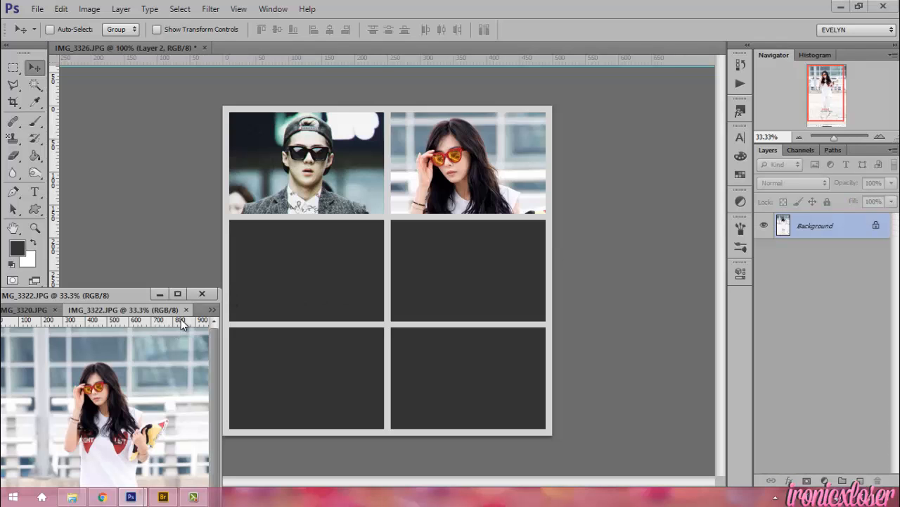
left_click(292, 281)
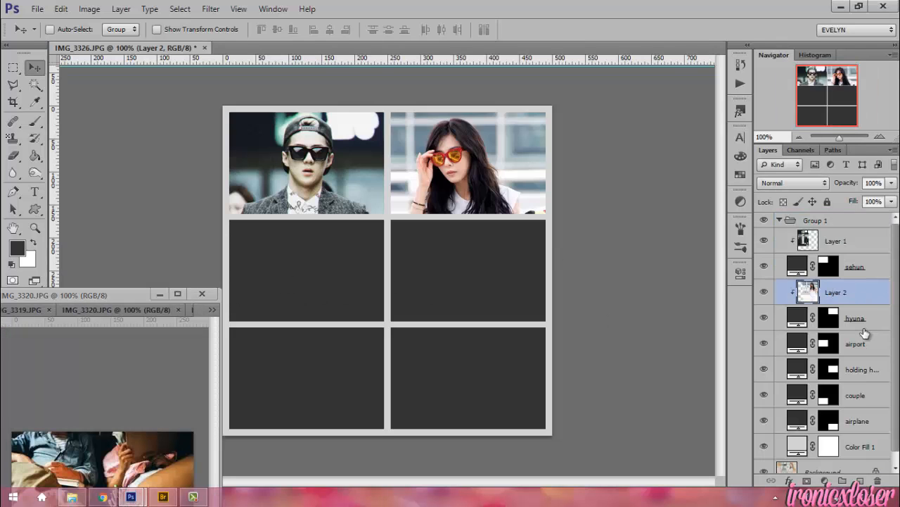
left_click(871, 350)
left_click(135, 331)
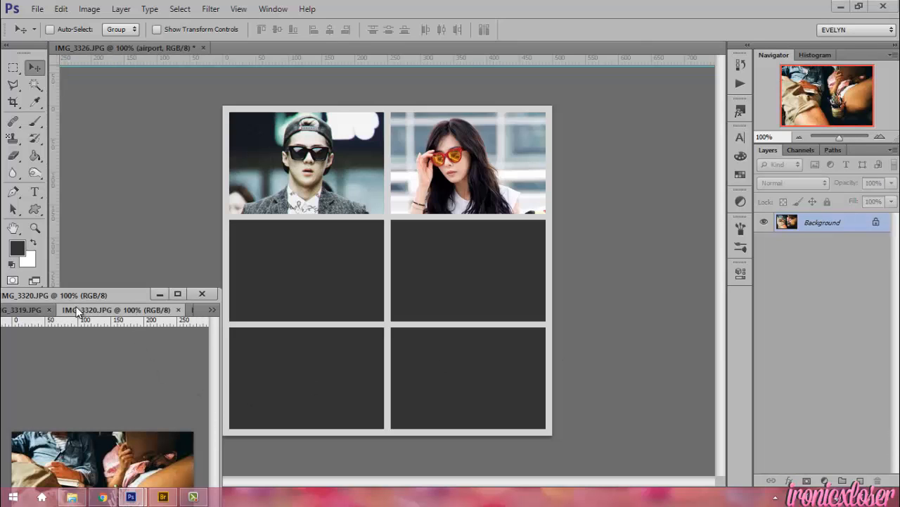
left_click(31, 310)
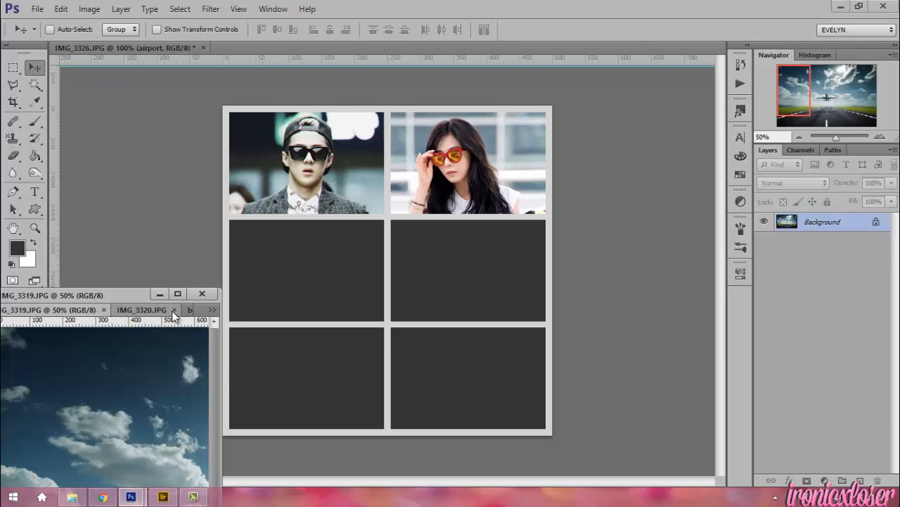
left_click(212, 310)
left_click(246, 313)
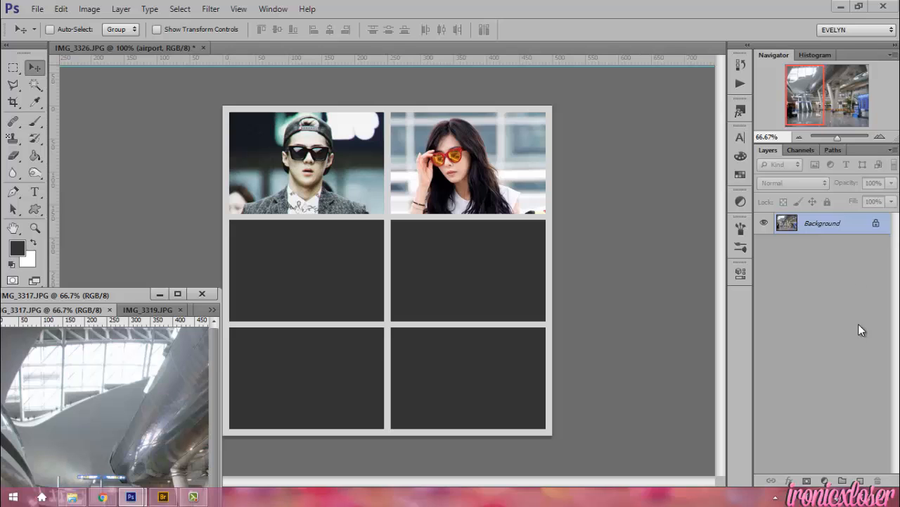
Step: Copy the IMG_3317.JPG photo above the airport layer, clip it to that layer, and frame the escalators in the middle-left cell
left_click_drag(802, 224, 377, 269)
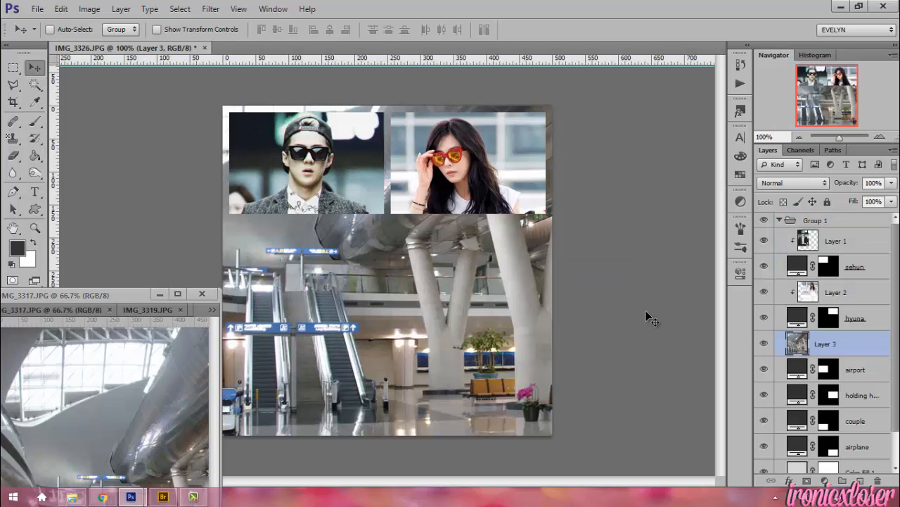
left_click(857, 350, "alt")
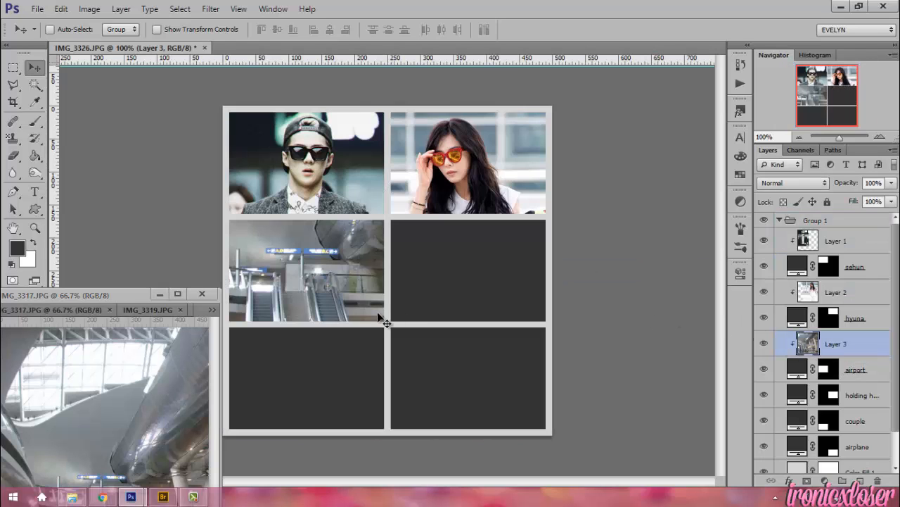
left_click_drag(378, 317, 367, 255)
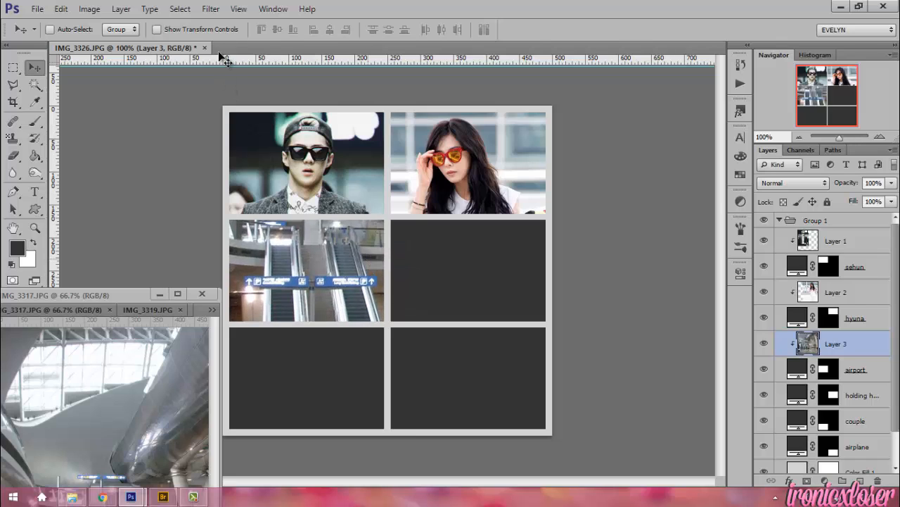
Step: Scale Layer 3 to 42% with linked proportions and reposition it so the escalators and columns fill the middle-left cell
key("ctrl+t")
left_click(235, 31)
left_click_drag(248, 31, 207, 48)
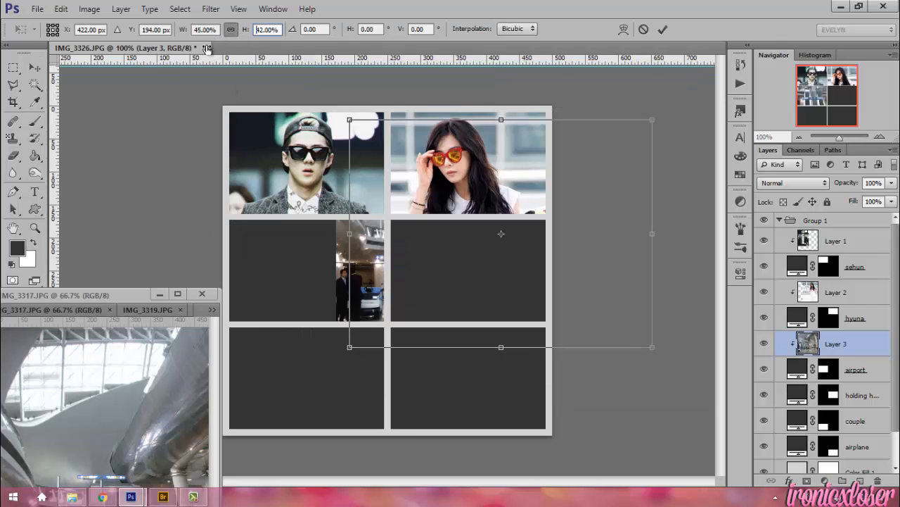
left_click_drag(481, 284, 314, 297)
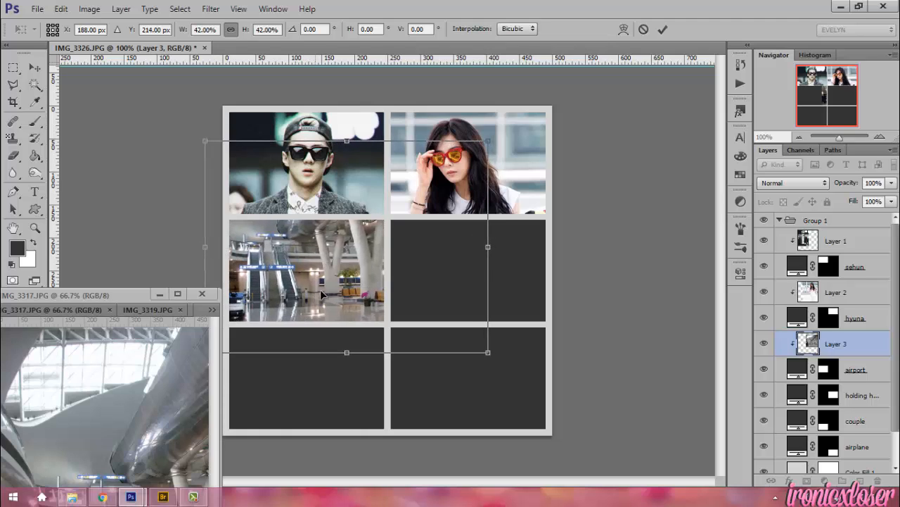
left_click(662, 29)
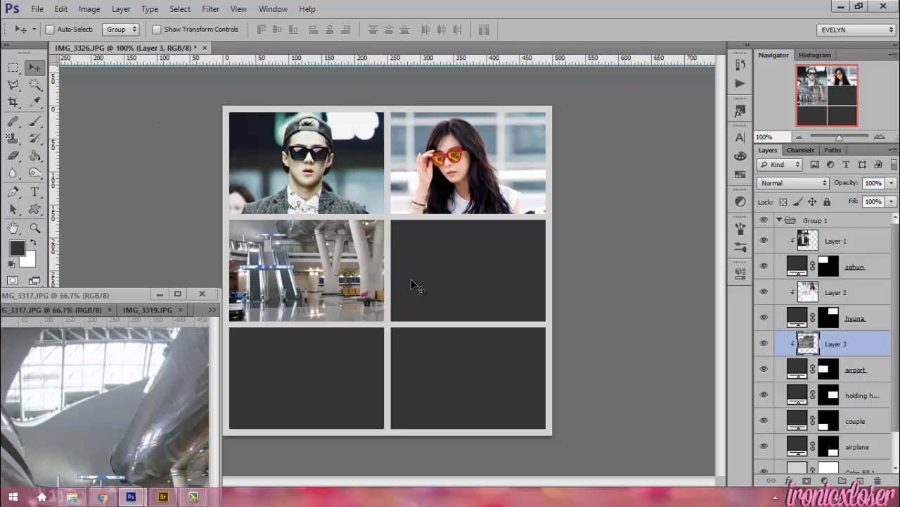
Step: Close IMG_3317.JPG, make the holding hand layer active in the collage, and bring be-1.jpg to the front
left_click(127, 346)
left_click(113, 308)
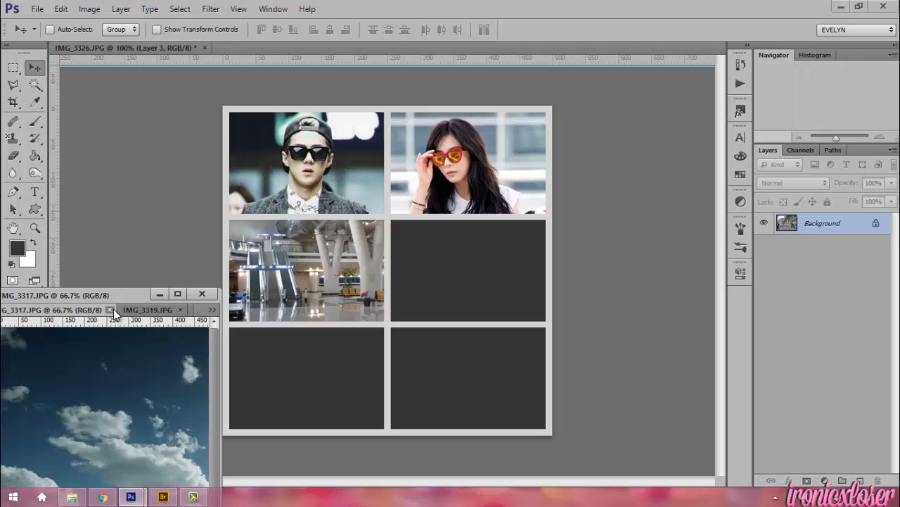
left_click(481, 266)
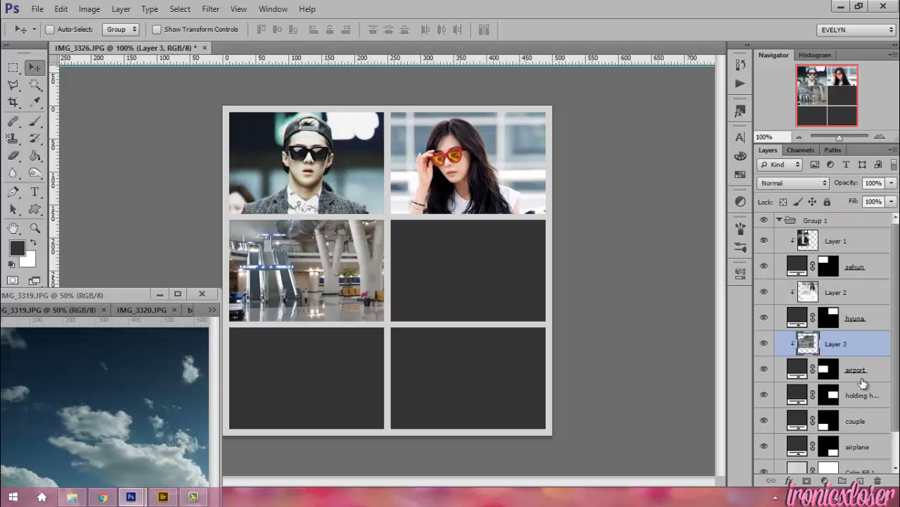
left_click(865, 395)
left_click(163, 347)
left_click(211, 310)
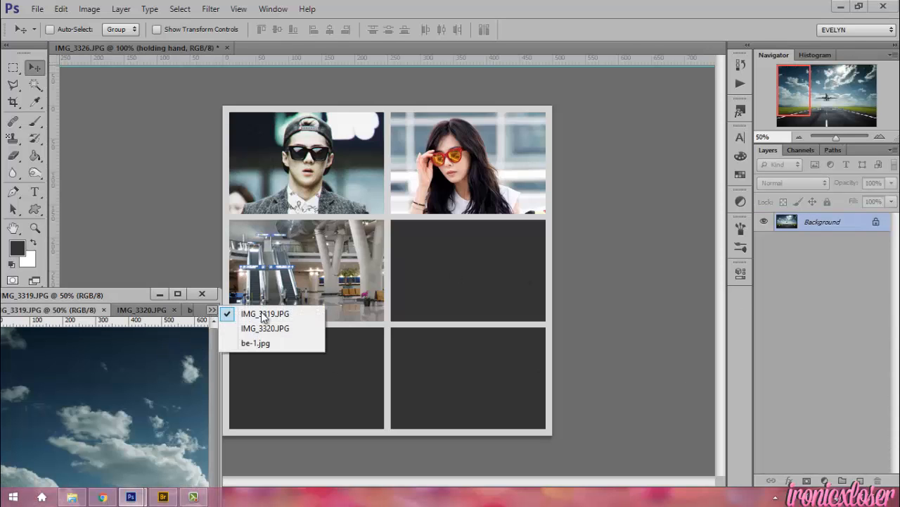
left_click(264, 342)
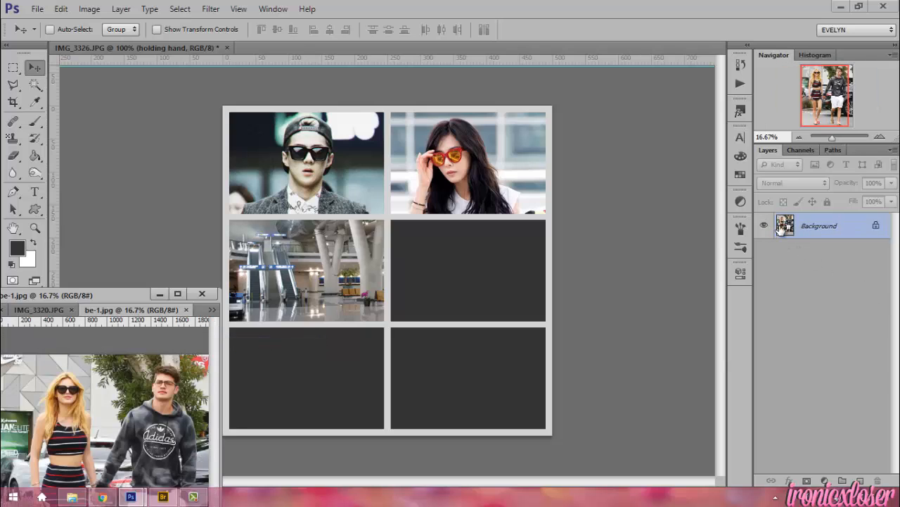
Step: Copy the be-1.jpg photo above the holding hand layer, shift it over the middle-right cell, and clip it to that layer
left_click_drag(780, 227, 466, 292)
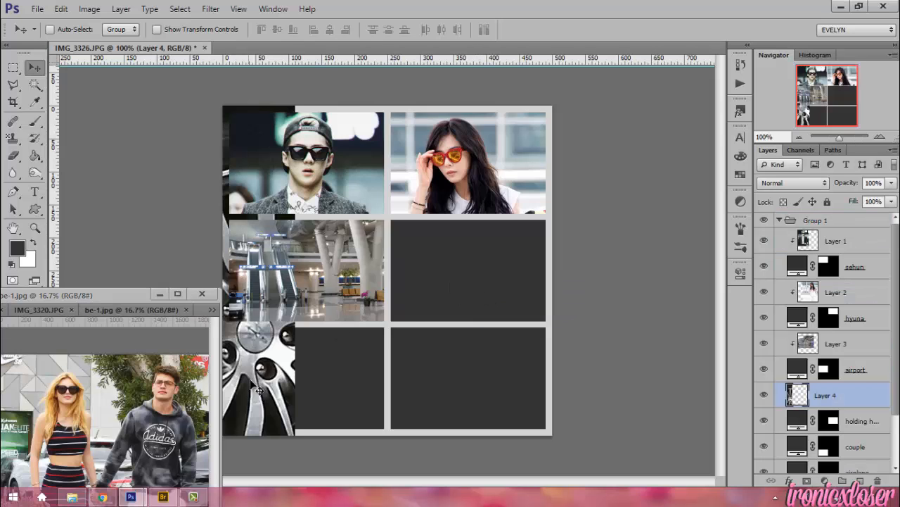
left_click_drag(257, 389, 613, 362)
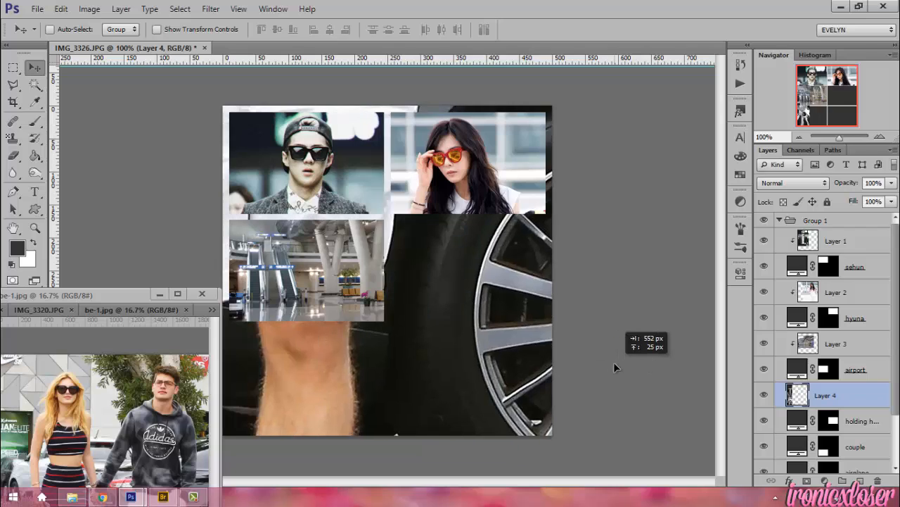
left_click(863, 402, "alt")
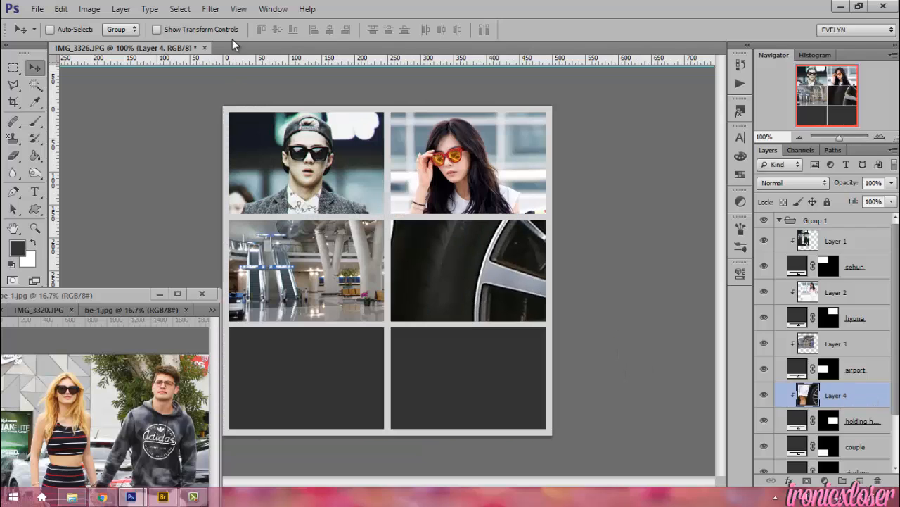
Step: Scale Layer 4 to 25% with linked proportions and move it until the couple's joined hands show in the middle-right cell
key("ctrl+t")
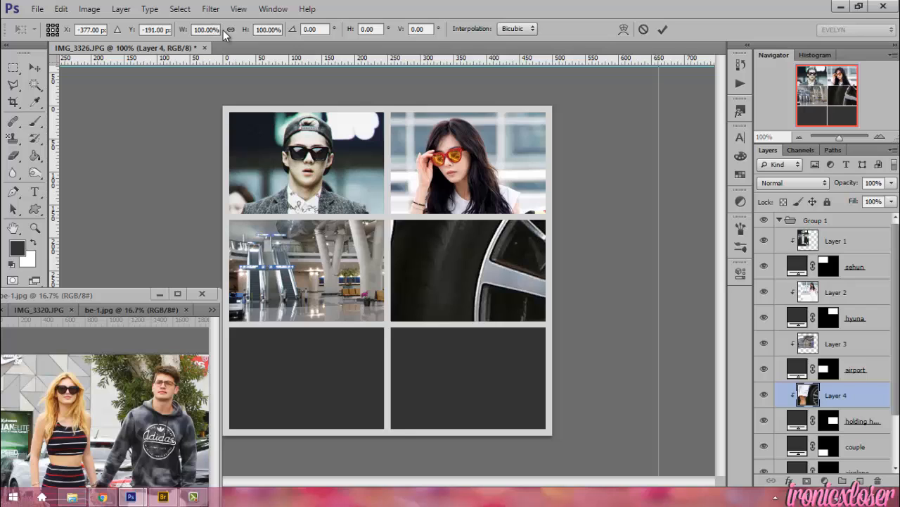
left_click(232, 32)
left_click_drag(244, 33, 179, 39)
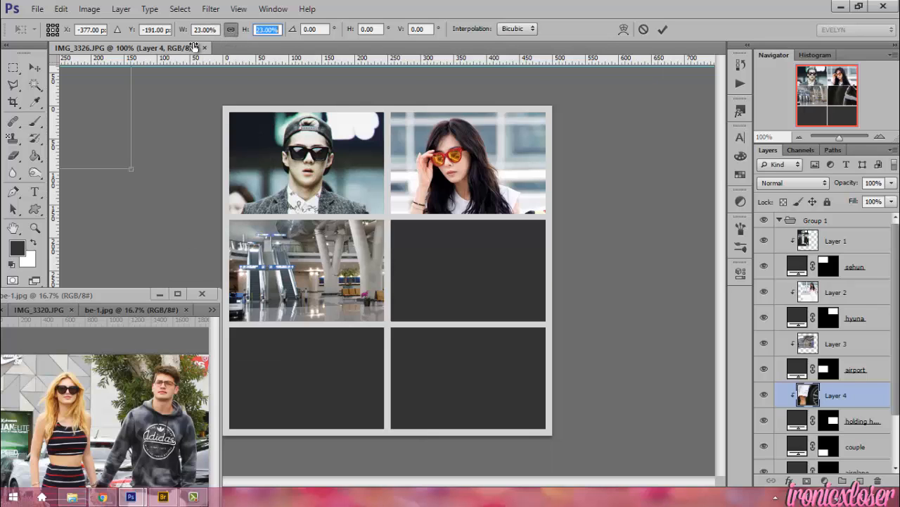
left_click_drag(119, 156, 628, 356)
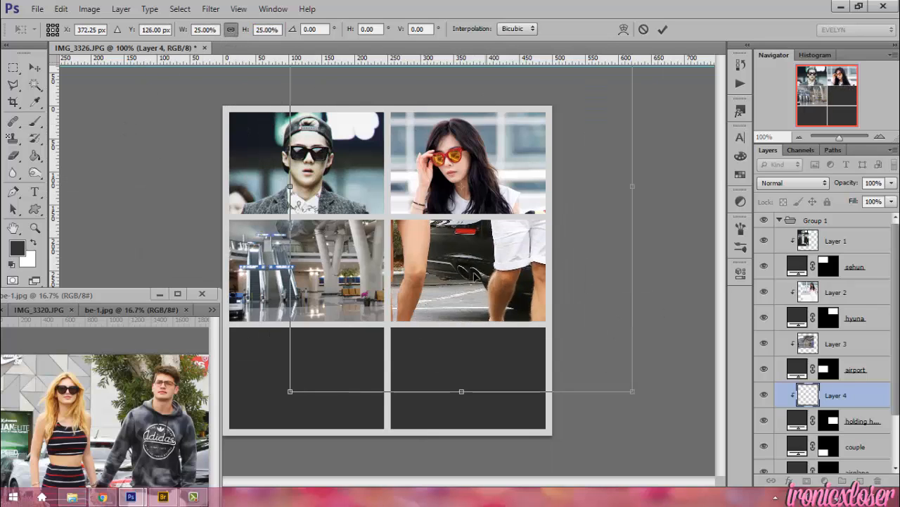
left_click_drag(455, 277, 464, 361)
key("shift+Left")
key("shift+Left")
key("shift+Left")
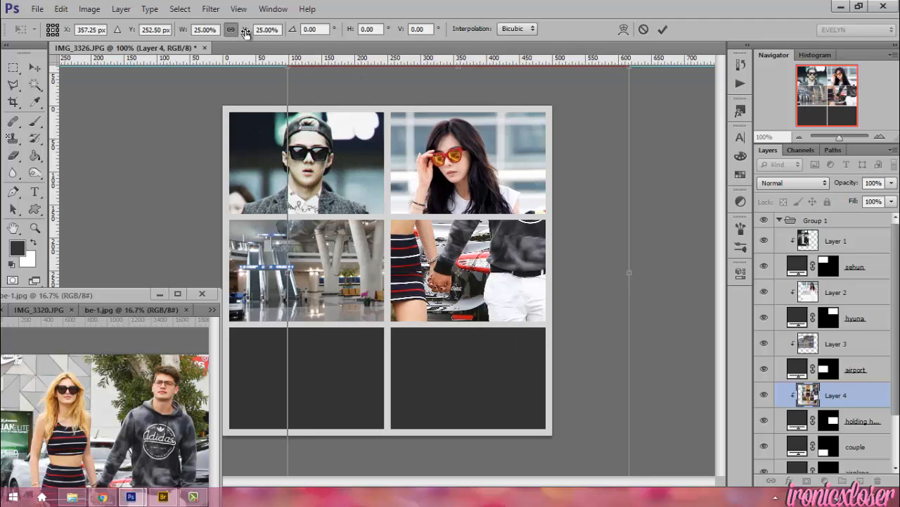
Step: Set Layer 4's scale to 50% and position the joined hands centrally in the middle-right cell
left_click_drag(249, 31, 260, 35)
type("50")
key("Return")
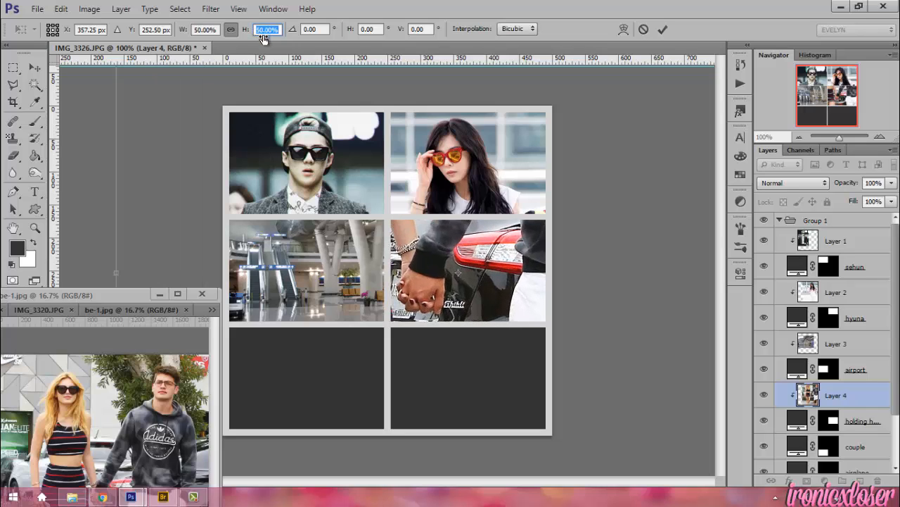
left_click_drag(432, 247, 485, 251)
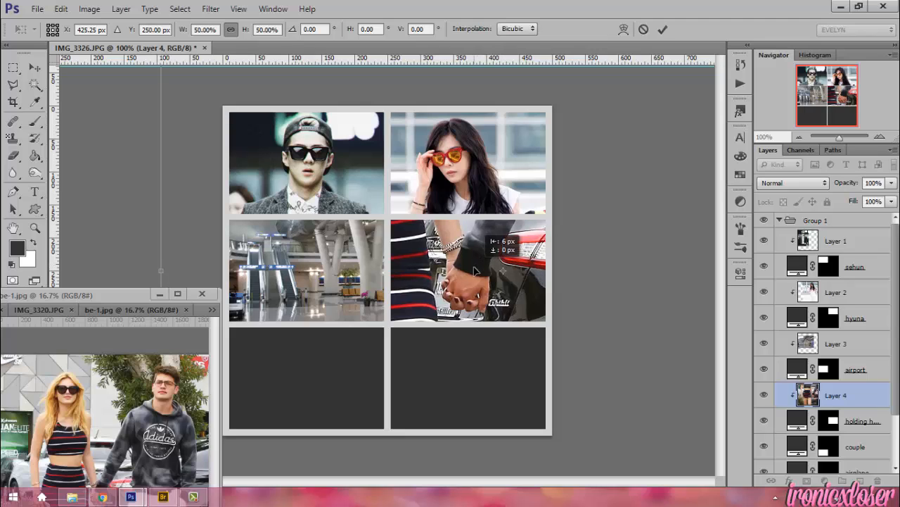
left_click(661, 30)
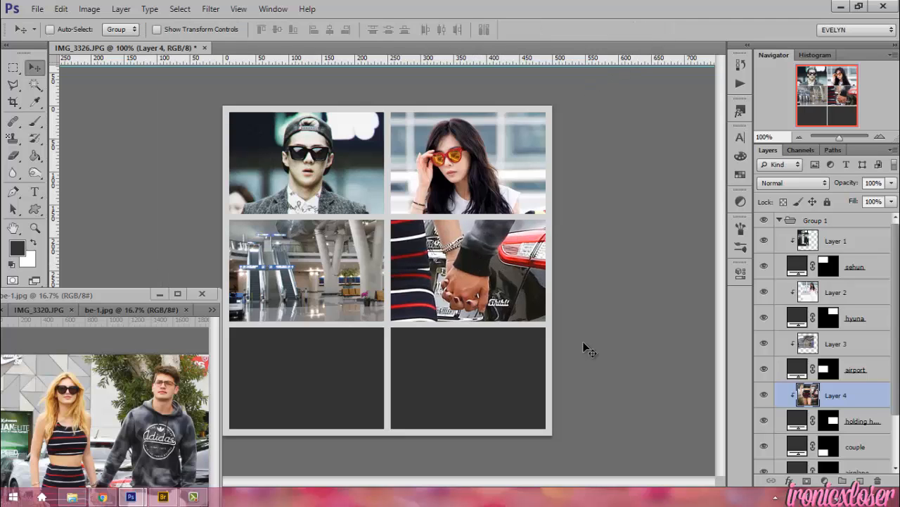
Step: Close be-1.jpg, make the couple layer active in the collage, and bring IMG_3320.JPG to the front
left_click(146, 335)
left_click(186, 310)
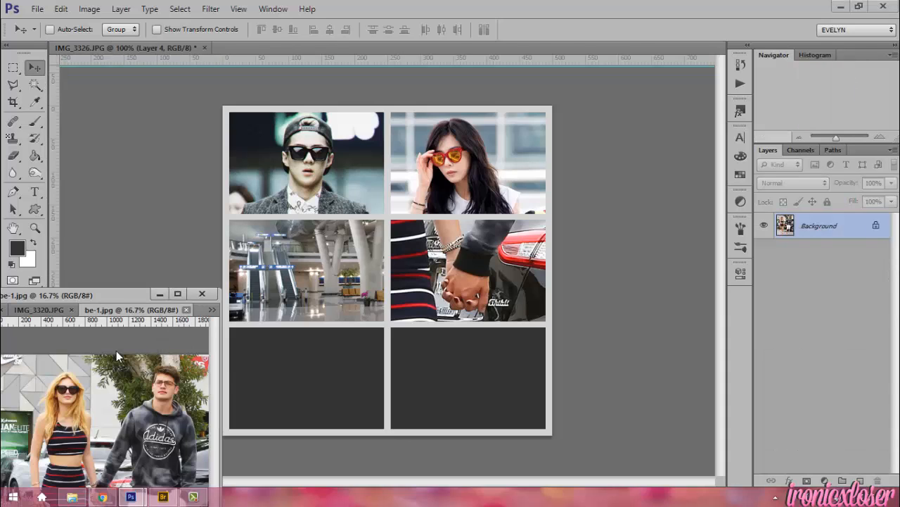
left_click(594, 373)
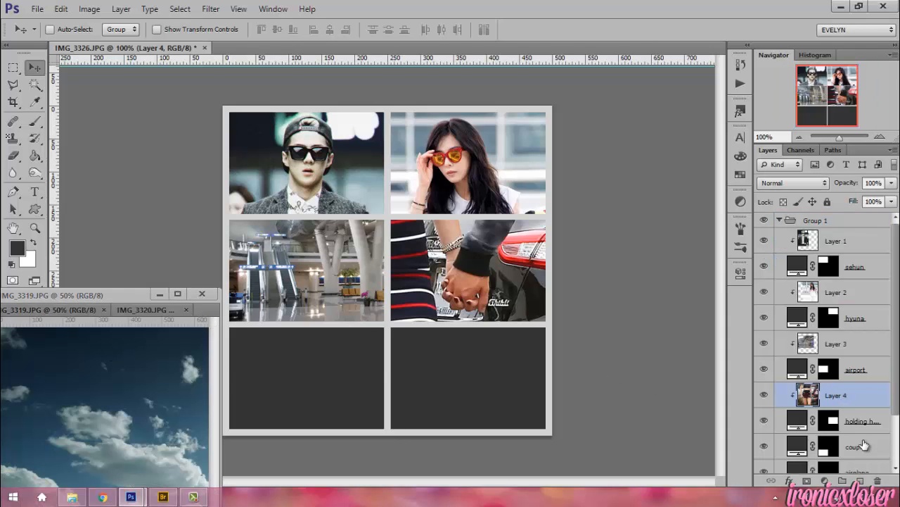
left_click(864, 445)
left_click(132, 329)
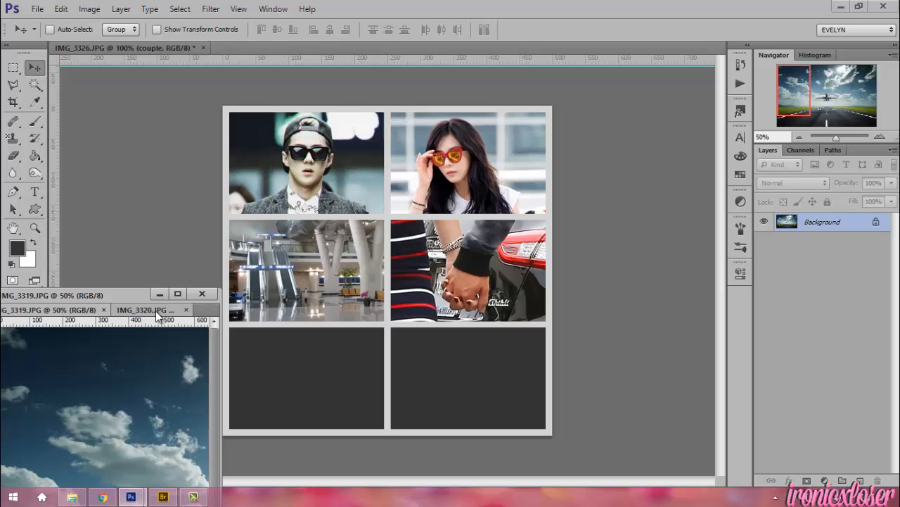
left_click(156, 310)
Step: Fit a copy of the IMG_3320.JPG photo, scaled to 109% and clipped to the couple layer, into the lower-left cell
left_click_drag(812, 218, 344, 378)
left_click_drag(350, 182, 350, 380)
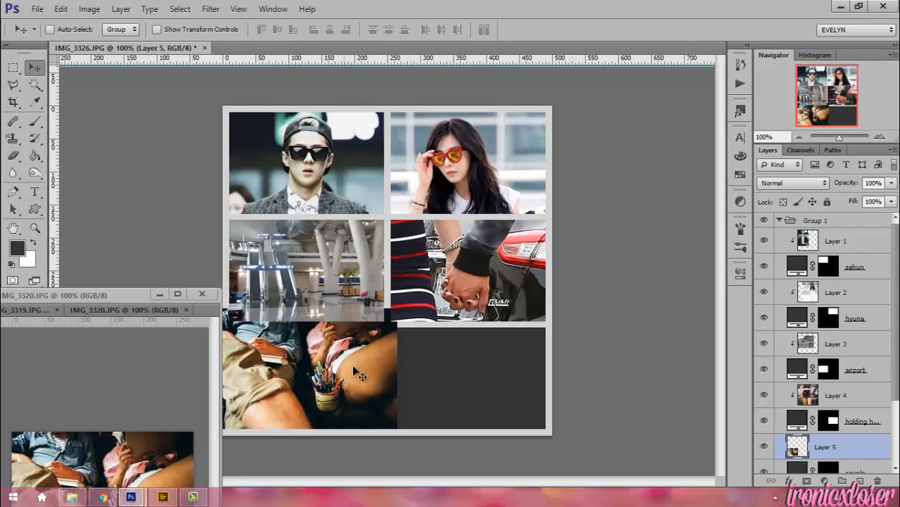
key("ctrl+t")
left_click(231, 29)
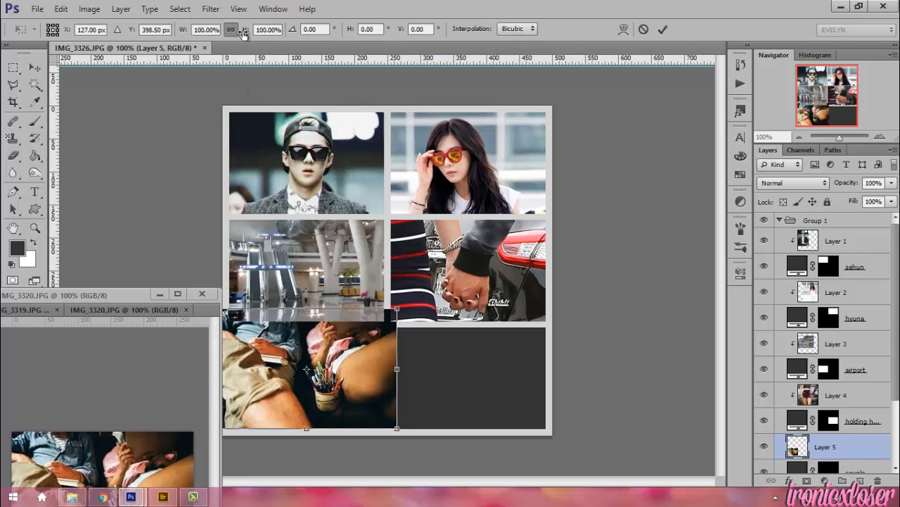
left_click_drag(245, 30, 250, 32)
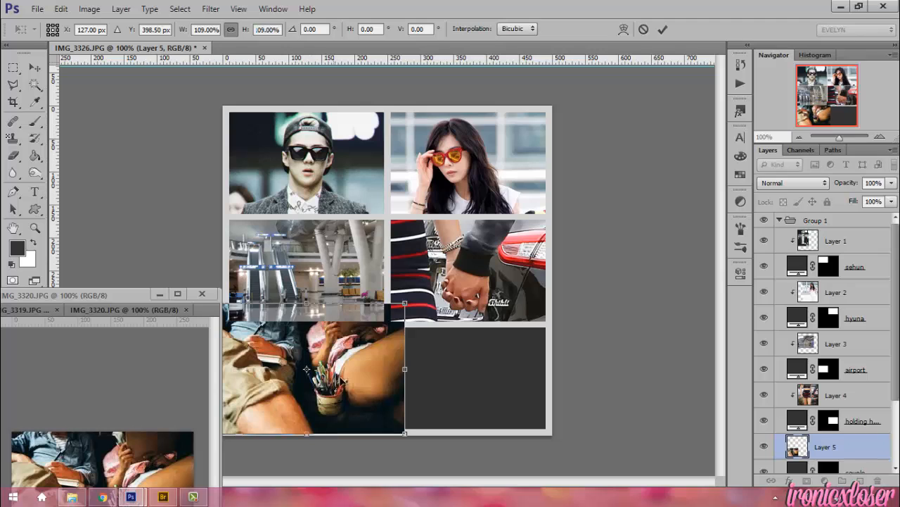
left_click_drag(343, 380, 341, 391)
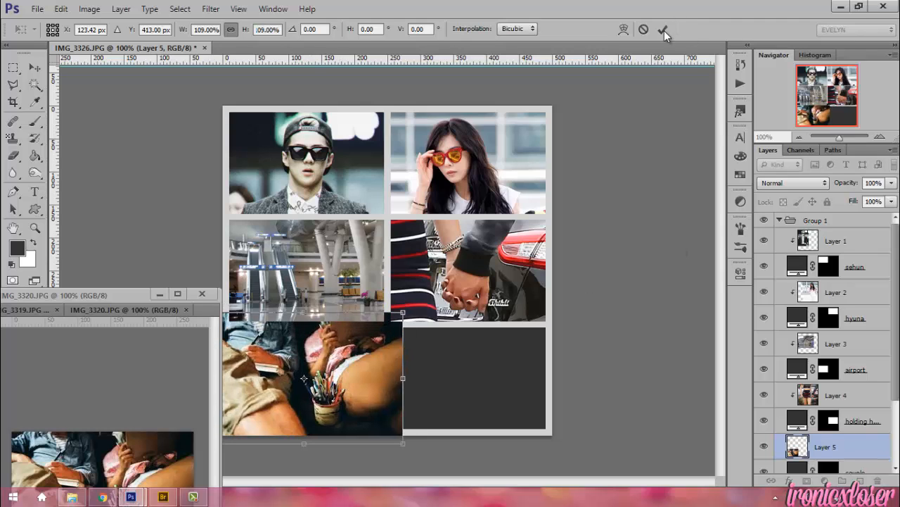
left_click(663, 30)
left_click(851, 455, "alt")
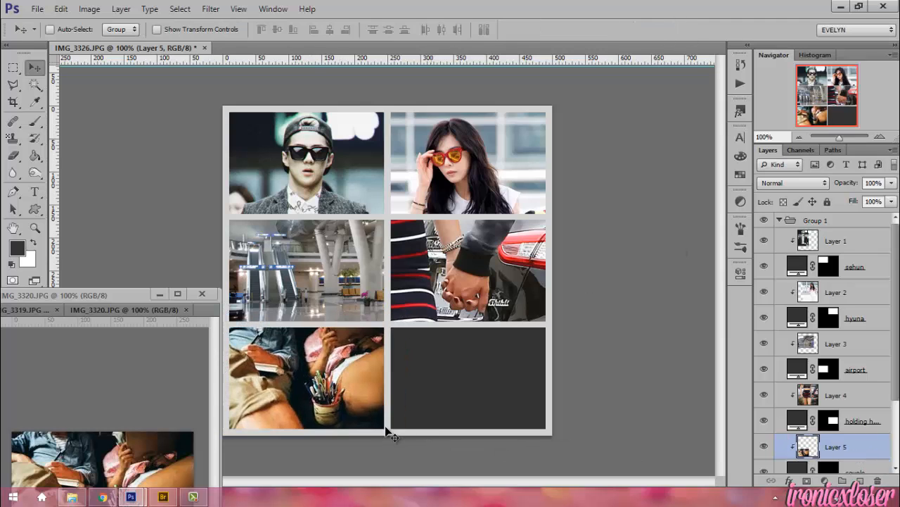
left_click_drag(322, 395, 318, 397)
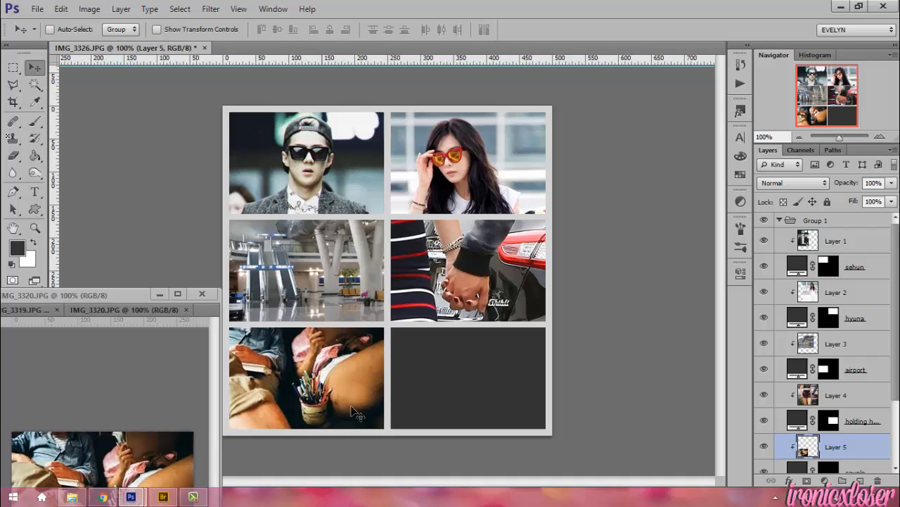
Step: Copy the IMG_3319.JPG photo into the collage directly above the airplane layer and clip it to that layer
left_click(151, 386)
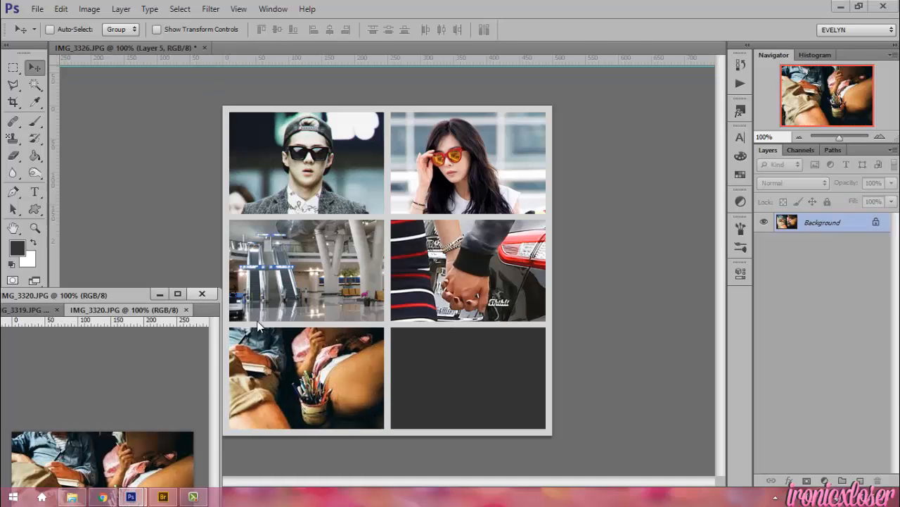
left_click(40, 312)
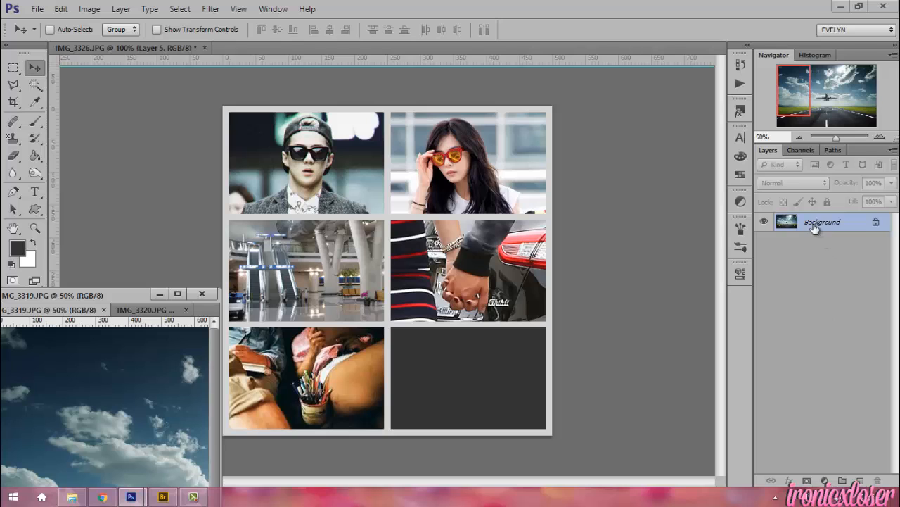
left_click_drag(814, 228, 532, 342)
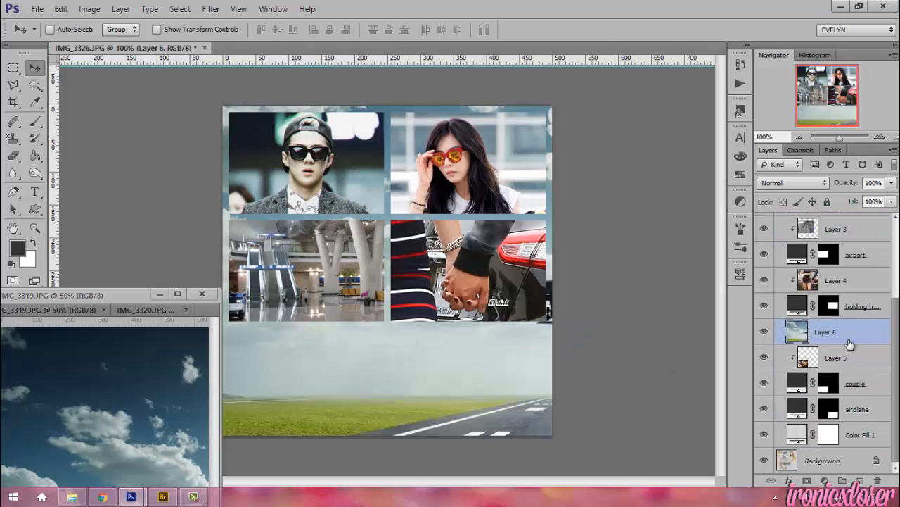
left_click(853, 394, "alt")
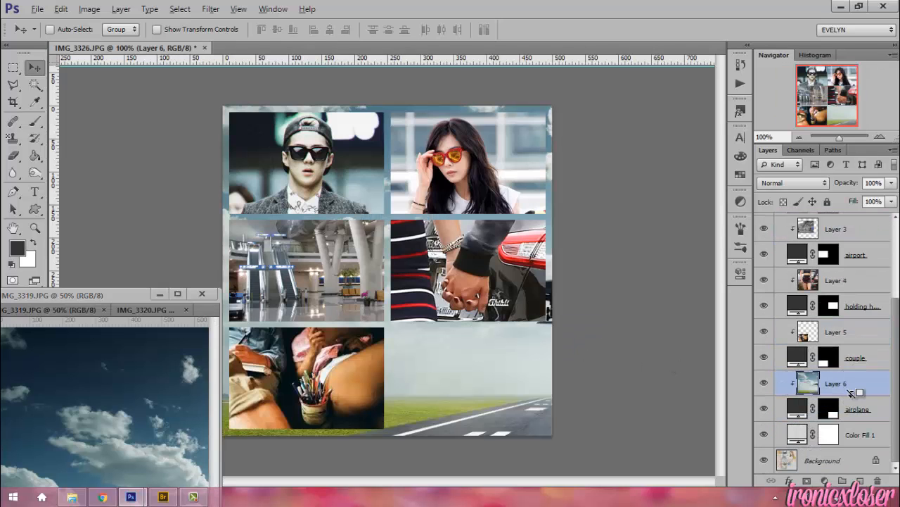
Step: Scale the airplane photo to 28.71%, centre the plane in the lower-right cell, and close the floating photo window
key("ctrl+t")
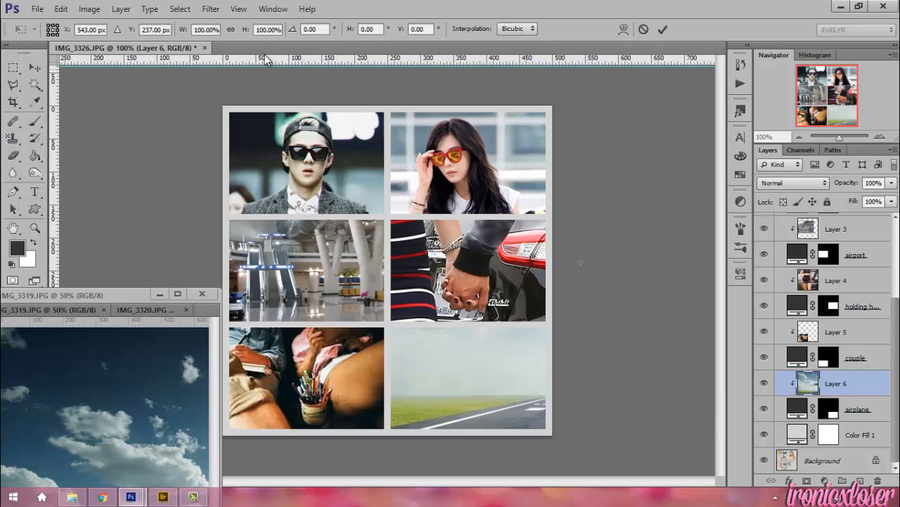
left_click_drag(242, 30, 195, 58)
left_click_drag(661, 397, 613, 412)
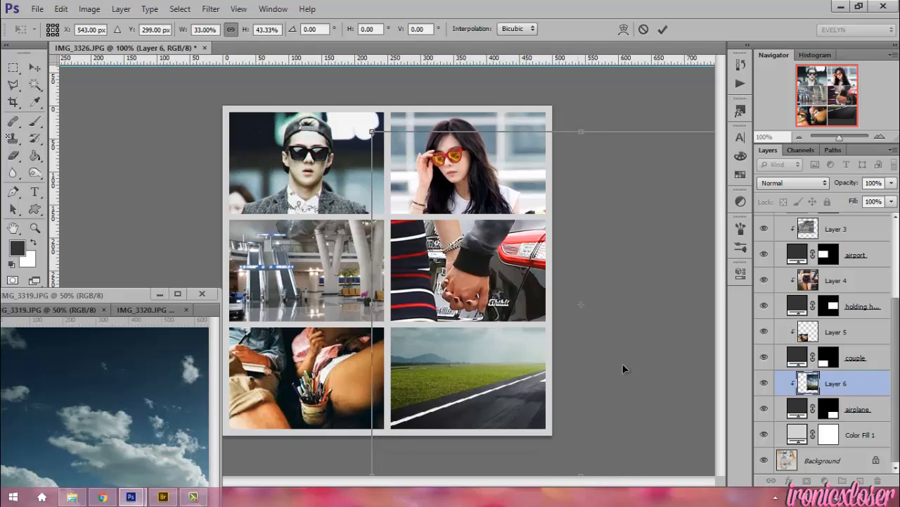
left_click_drag(623, 368, 501, 406)
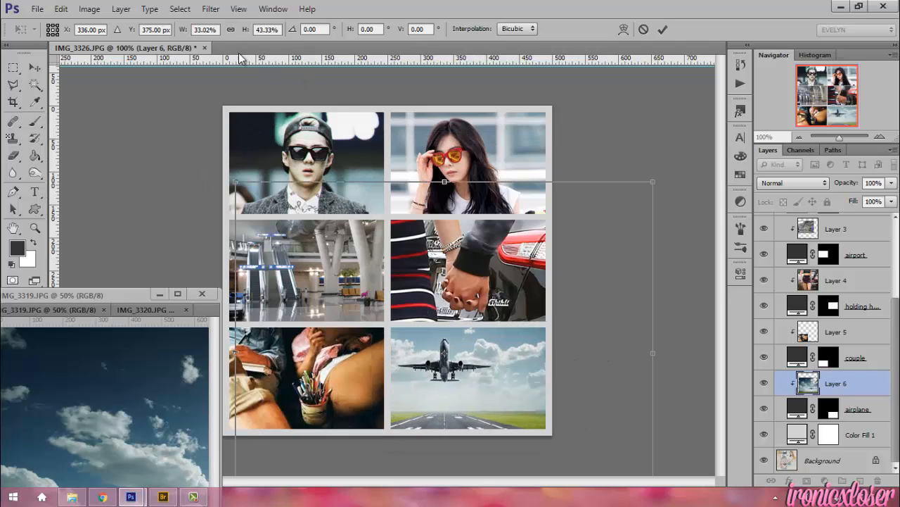
left_click(230, 30)
left_click_drag(653, 216, 461, 196)
left_click_drag(533, 169, 349, 320)
left_click_drag(292, 368, 582, 342)
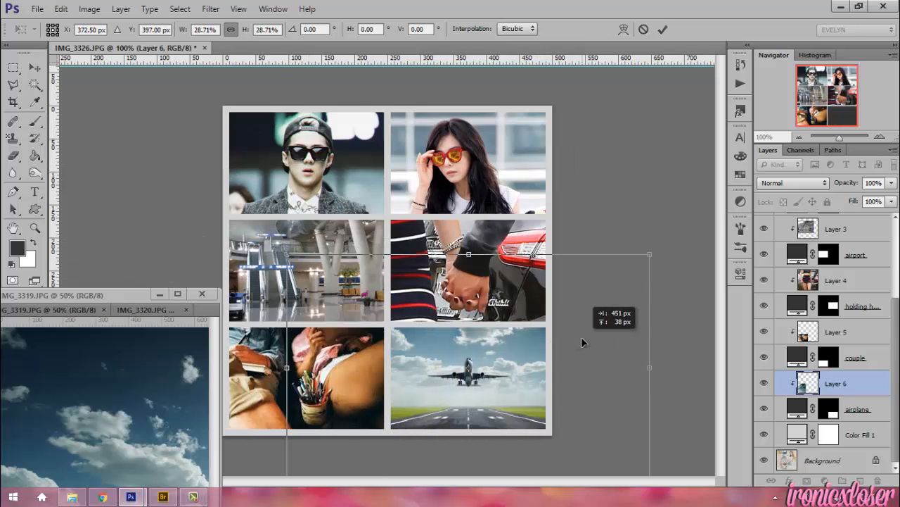
left_click_drag(587, 299, 587, 301)
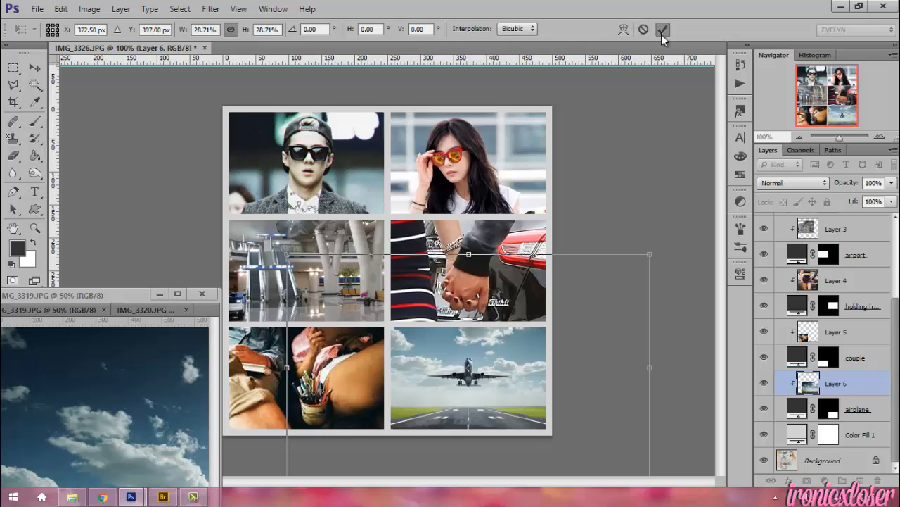
left_click(662, 29)
left_click(203, 294)
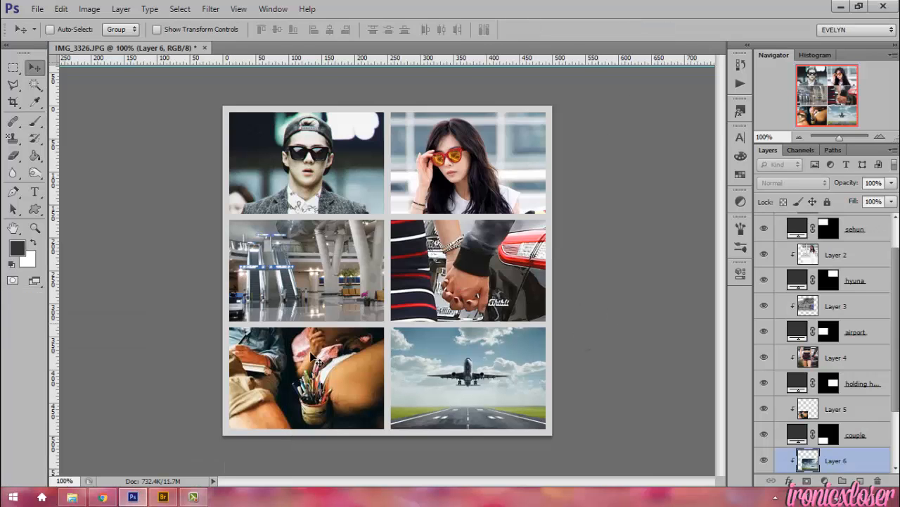
Step: Collapse Group 1 and toggle its visibility to compare the collage with the Background image
scroll(795, 305, "up", 3)
left_click(779, 221)
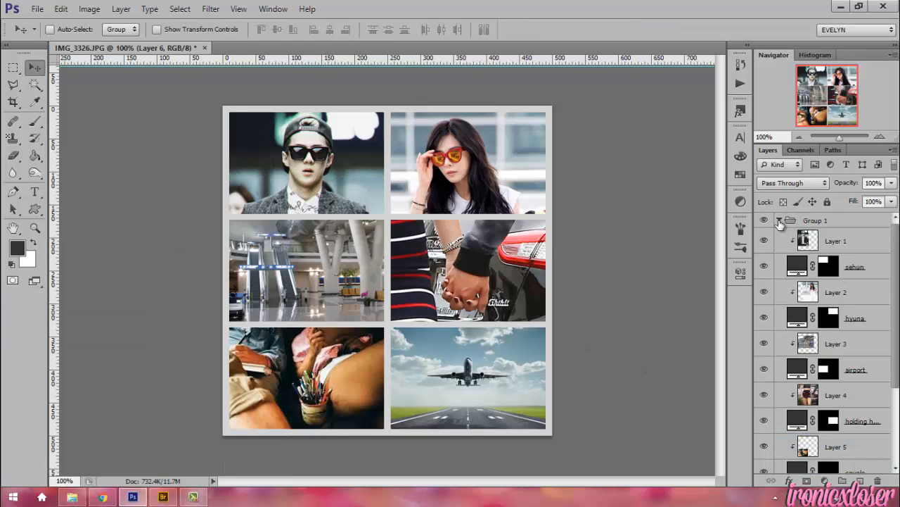
left_click(767, 221)
left_click(767, 221)
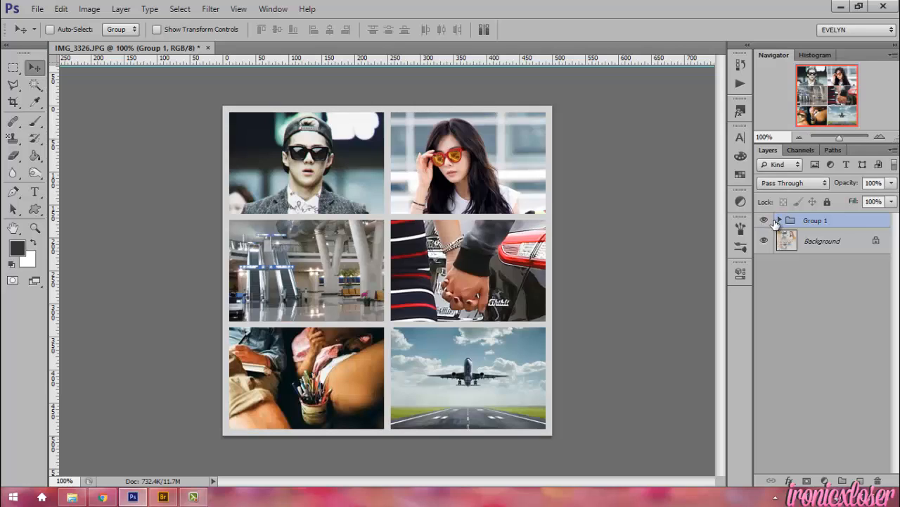
left_click(767, 221)
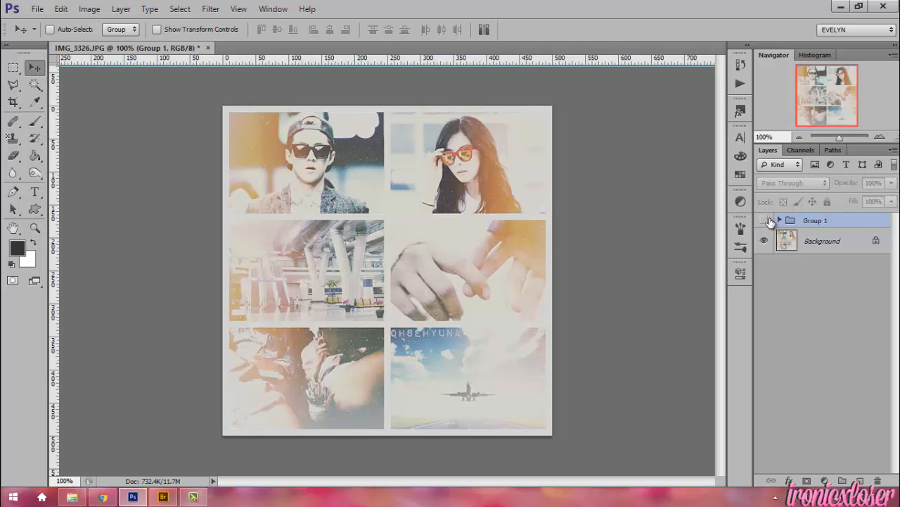
left_click(767, 221)
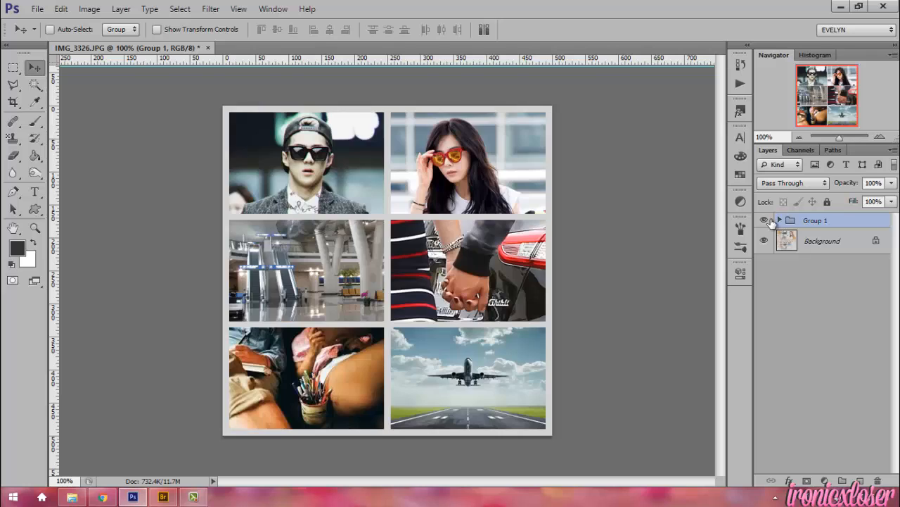
Step: Shift the Layer 2 photo of the woman in sunglasses slightly right within the upper-right cell and collapse Group 1
left_click(780, 221)
left_click(857, 294)
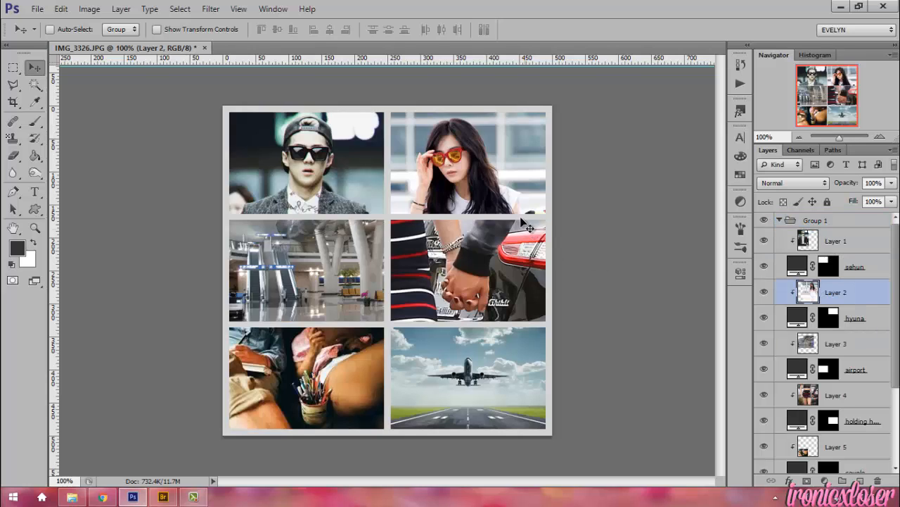
left_click_drag(518, 209, 513, 203)
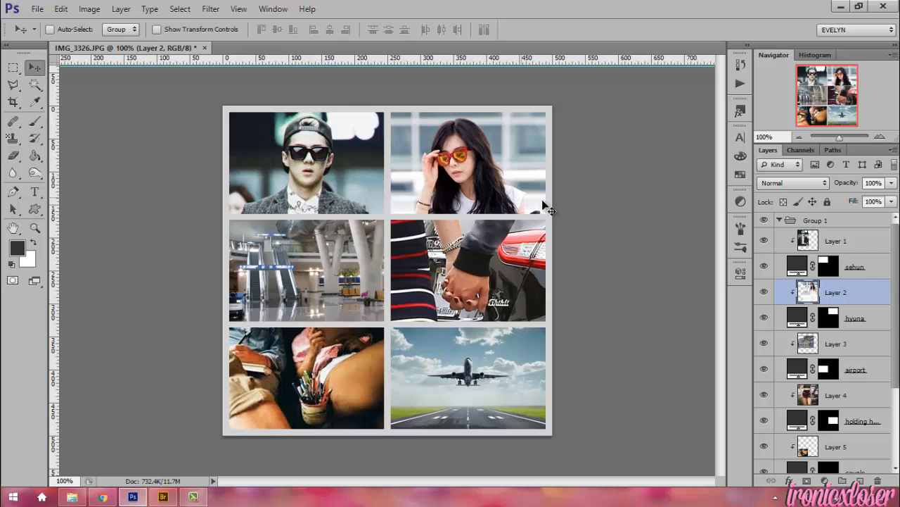
left_click(780, 221)
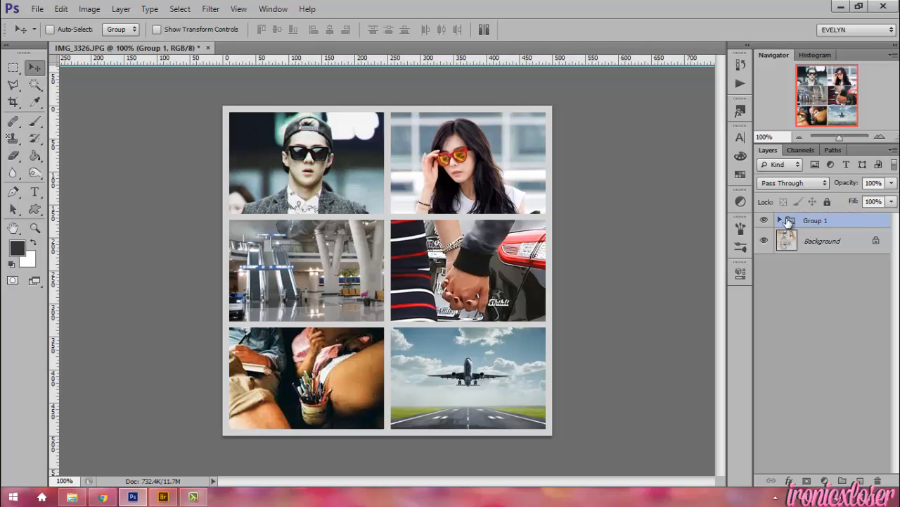
left_click(779, 221)
left_click(851, 248)
scroll(853, 254, "down", 5)
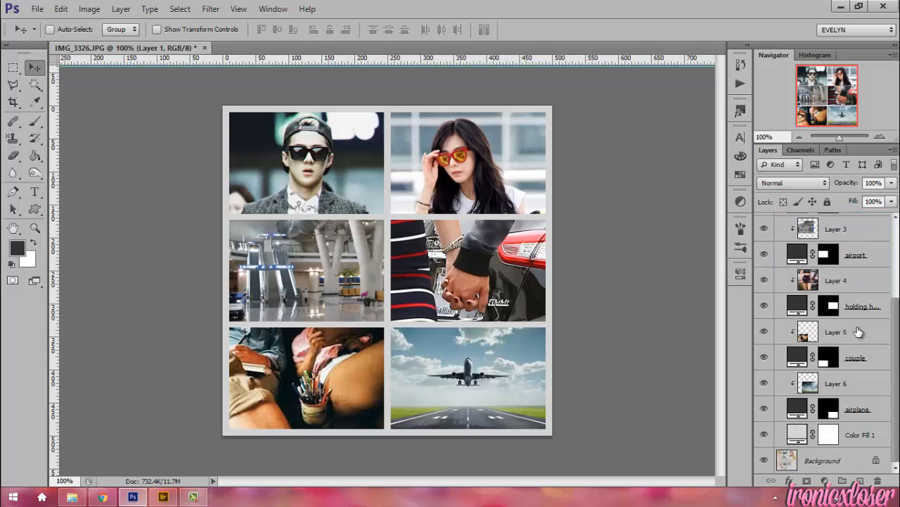
left_click(875, 413, "shift")
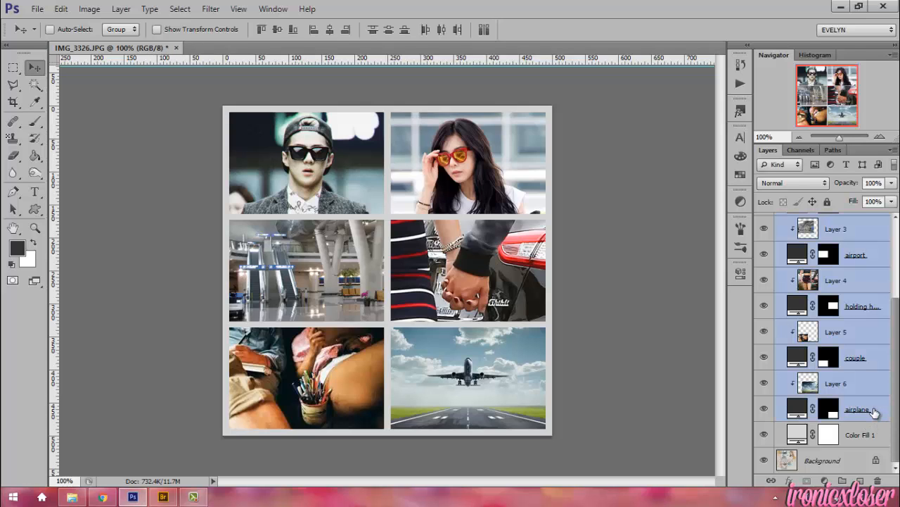
key("ctrl+g")
key("ctrl+z")
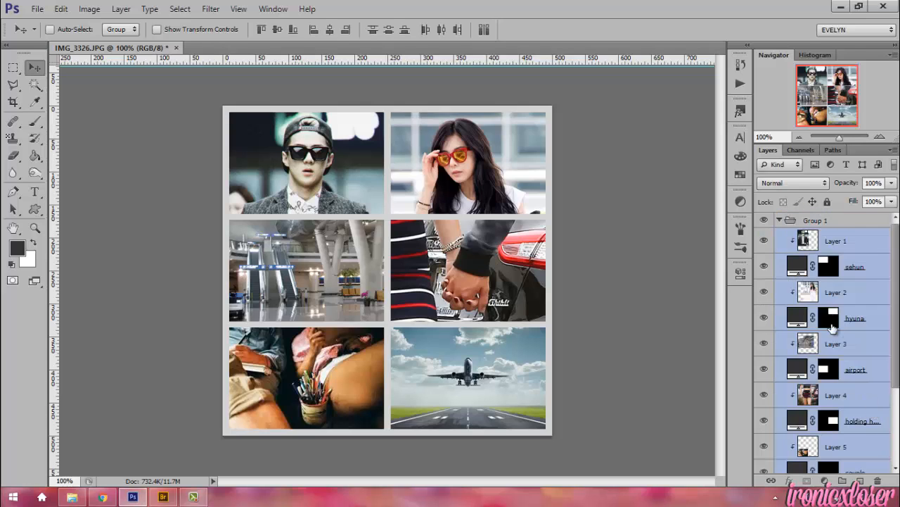
left_click(780, 221)
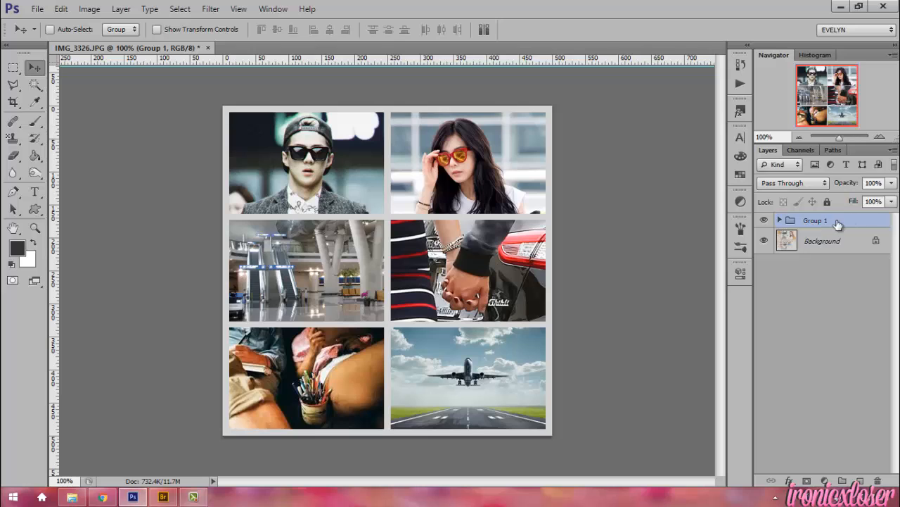
Step: Stamp the visible collage into a new layer above Group 1, hide the group, and compare the stamped layer with the Background
key("ctrl+shift+alt+e")
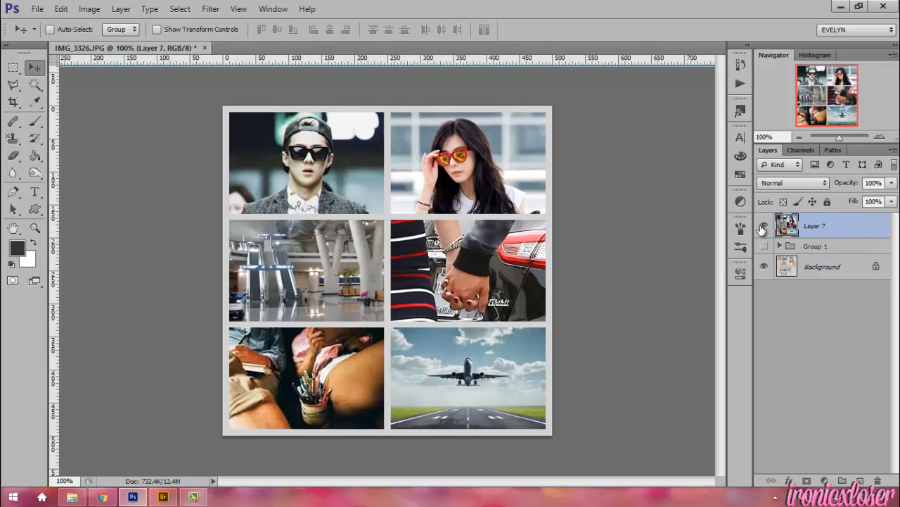
left_click(764, 227)
left_click(763, 227)
left_click(762, 227)
left_click(762, 227)
left_click(762, 227)
left_click(764, 226)
Step: Switch to File Explorer and open the Afterlight light leaks folder inside the Downloads folder's afterlight_light_leaks package
left_click(72, 497)
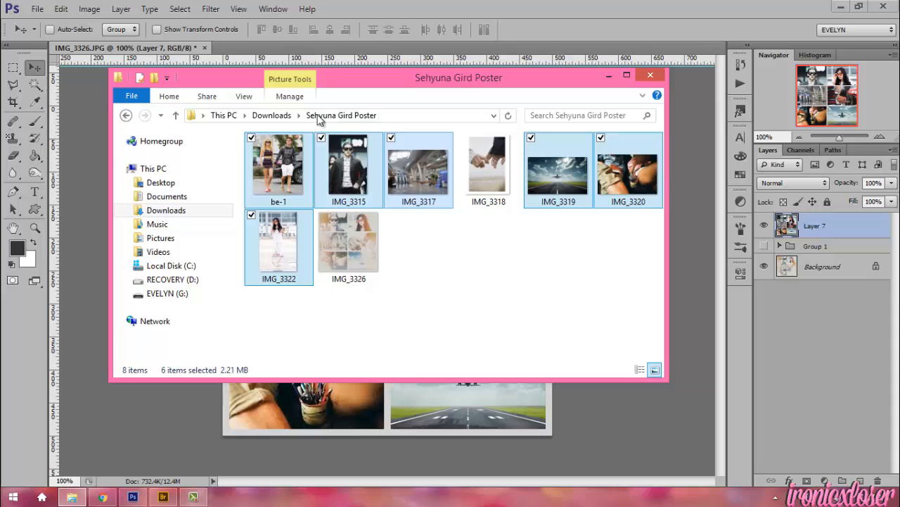
left_click(273, 116)
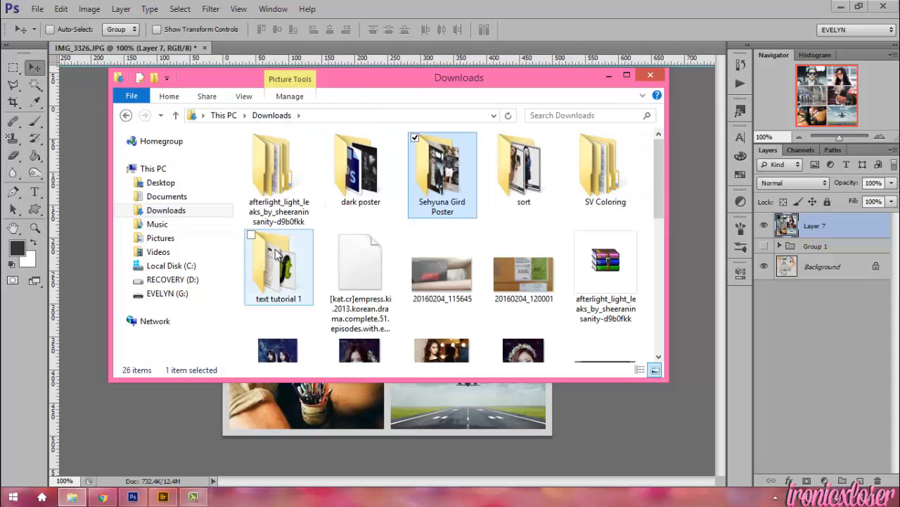
double_click(267, 172)
double_click(267, 167)
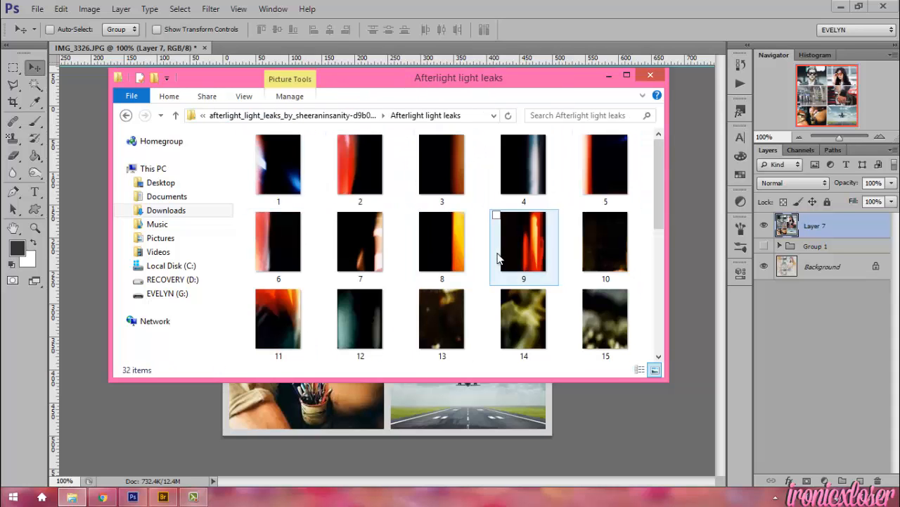
Step: Open light leak image 8 in Photoshop and copy it above Layer 7, with its orange band along the collage's right edge
scroll(514, 246, "down", 4)
scroll(503, 255, "up", 2)
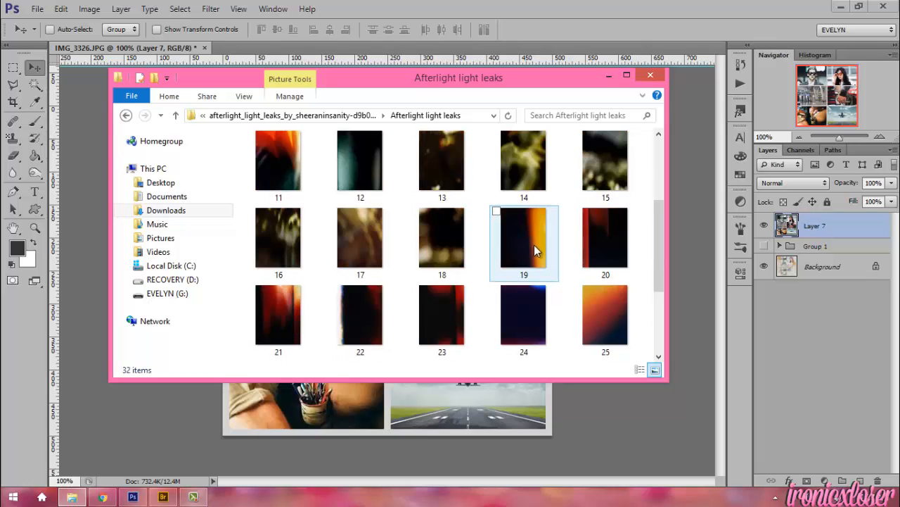
left_click(535, 254)
scroll(563, 250, "down", 2)
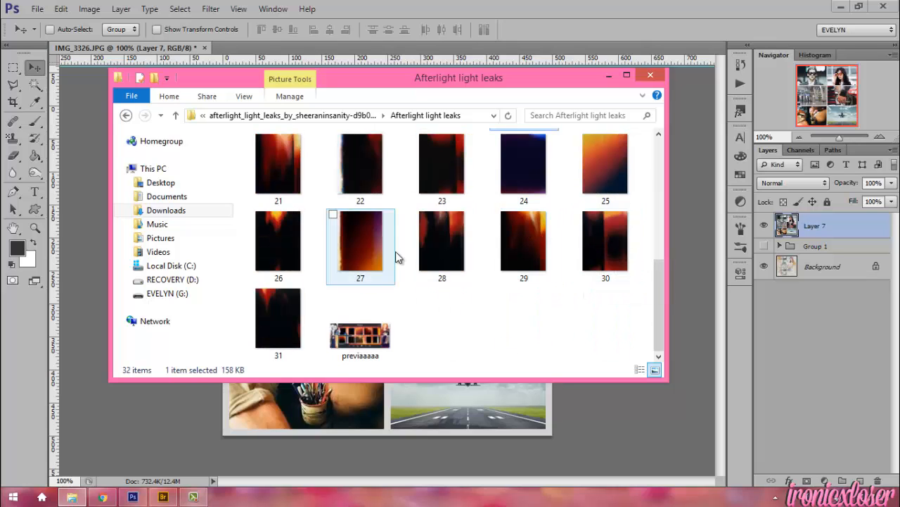
scroll(493, 211, "up", 2)
scroll(377, 243, "up", 2)
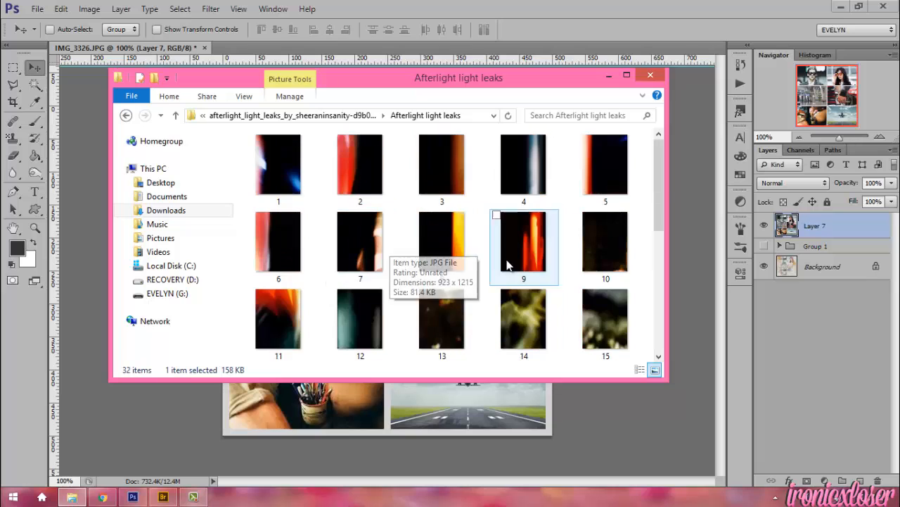
left_click(450, 243)
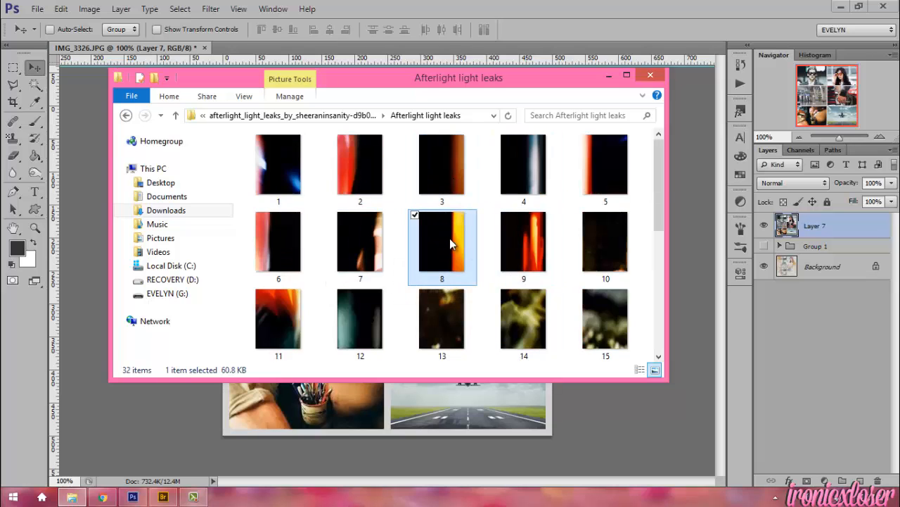
left_click_drag(471, 253, 448, 264)
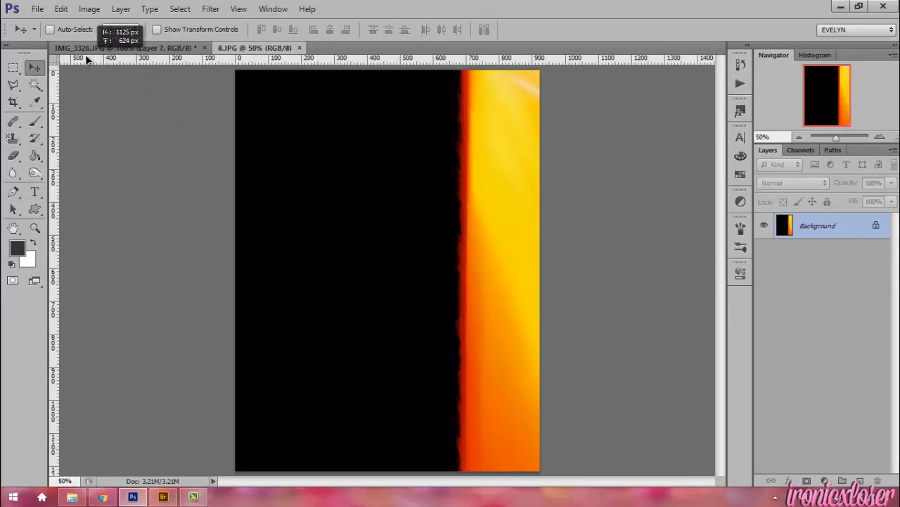
left_click_drag(89, 51, 479, 185)
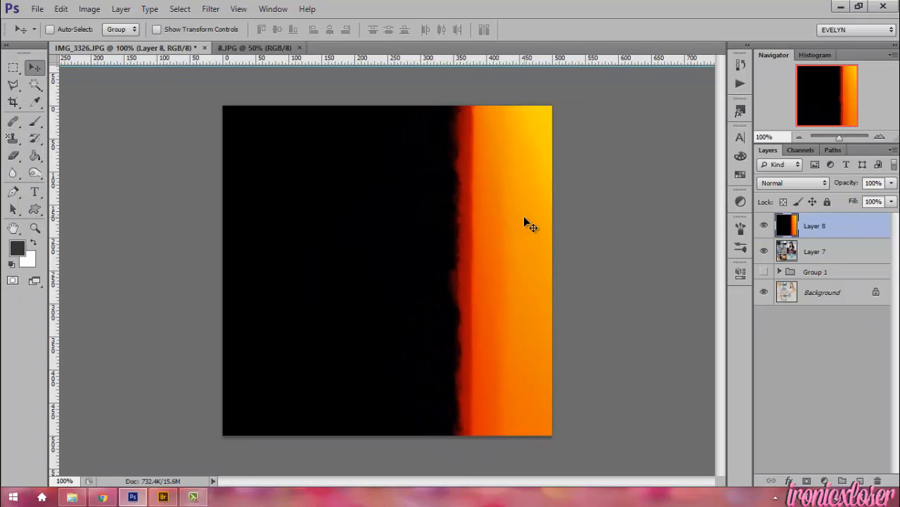
Step: Duplicate the light leak layer and flip the copy horizontally
key("ctrl+j")
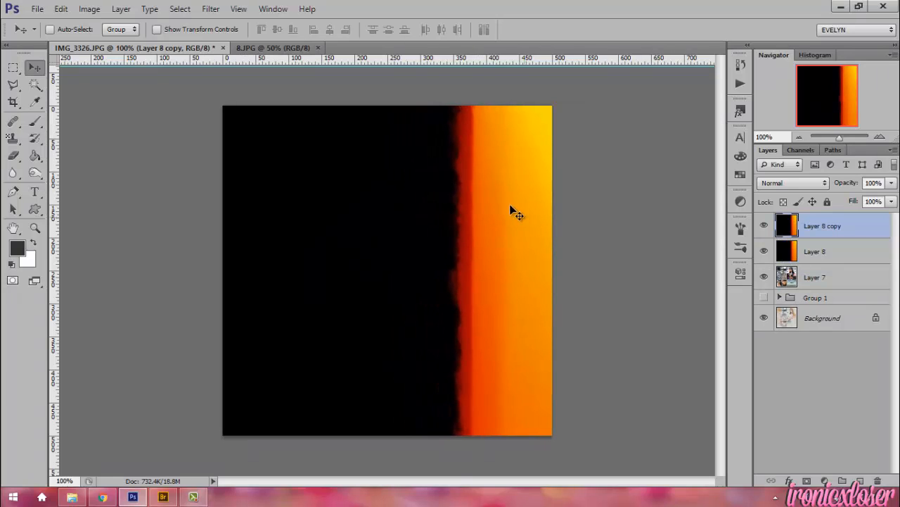
left_click(61, 9)
mouse_move(121, 258)
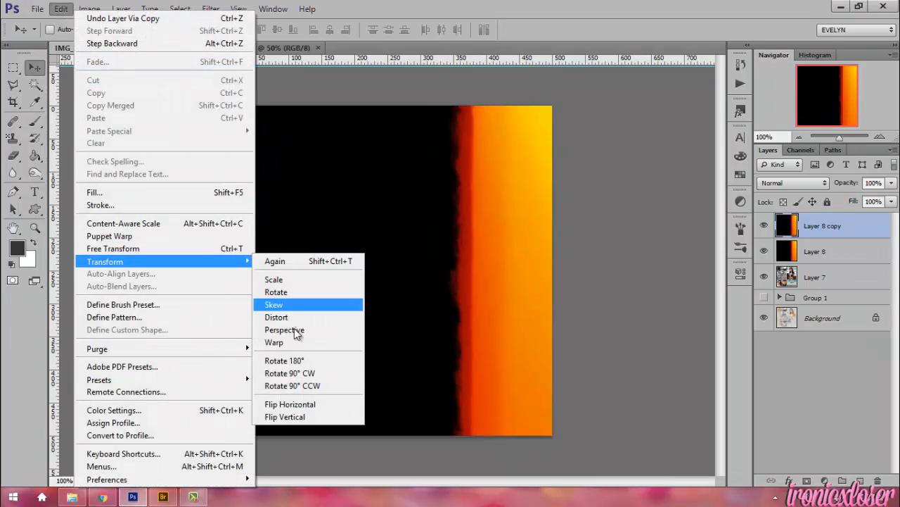
left_click(325, 404)
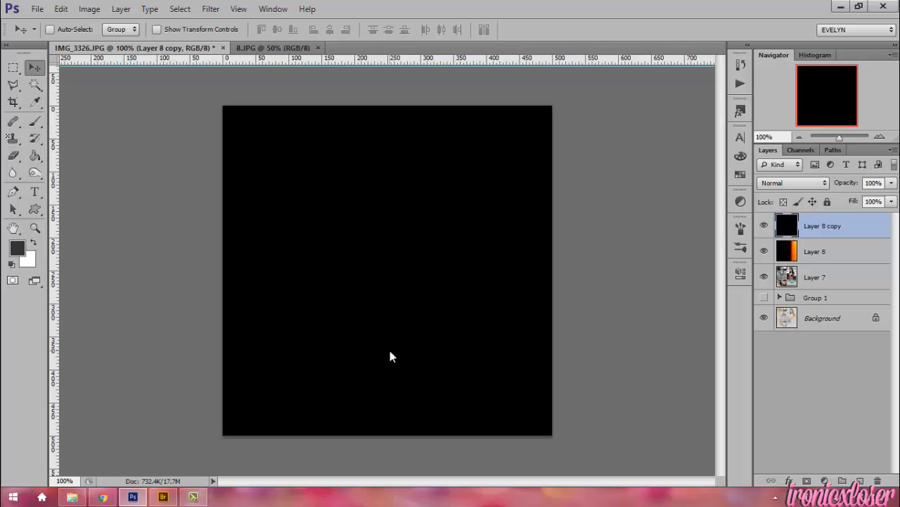
Step: Move the flipped light leak copy right until its orange band covers about 150 px along the collage's left edge
key("shift+Right")
key("shift+Right")
key("shift+Right")
key("shift+Right")
key("shift+Right")
key("shift+Right")
key("shift+Right")
key("shift+Right")
key("shift+Right")
key("shift+Right")
key("shift+Right")
key("shift+Right")
key("shift+Right")
key("shift+Right")
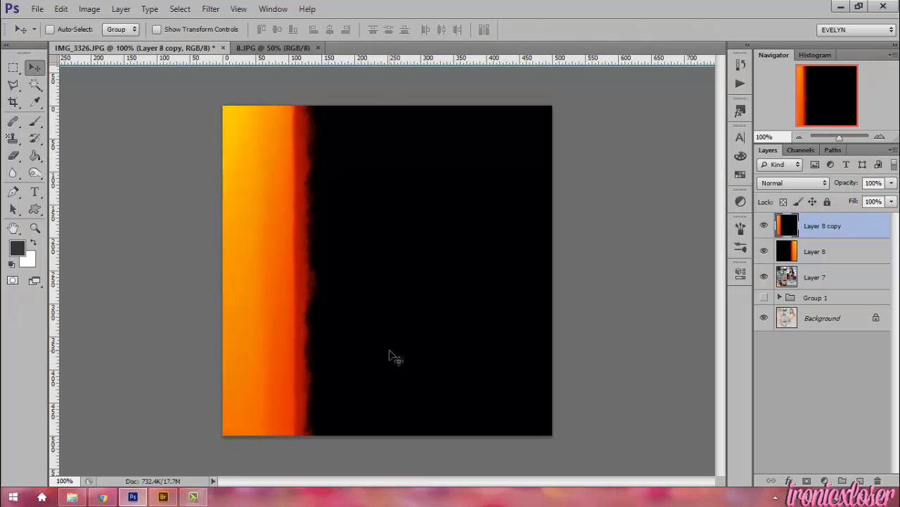
Step: Set the blend mode of the flipped light leak layer, Layer 8 copy, to Lighten
right_click(829, 234)
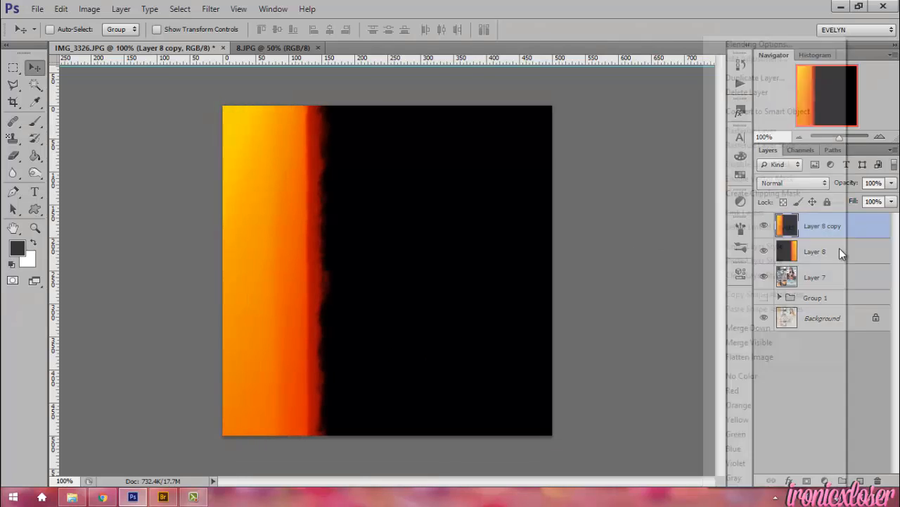
key("Escape")
left_click(789, 184)
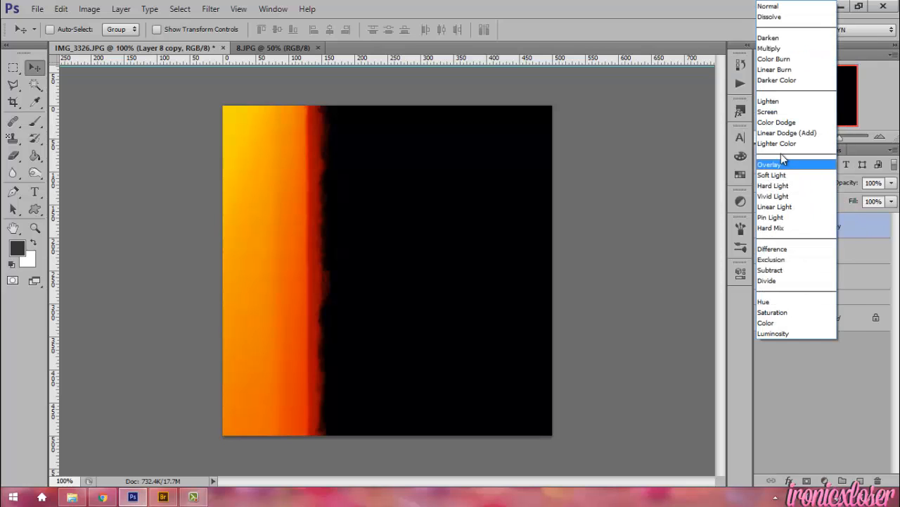
left_click(772, 103)
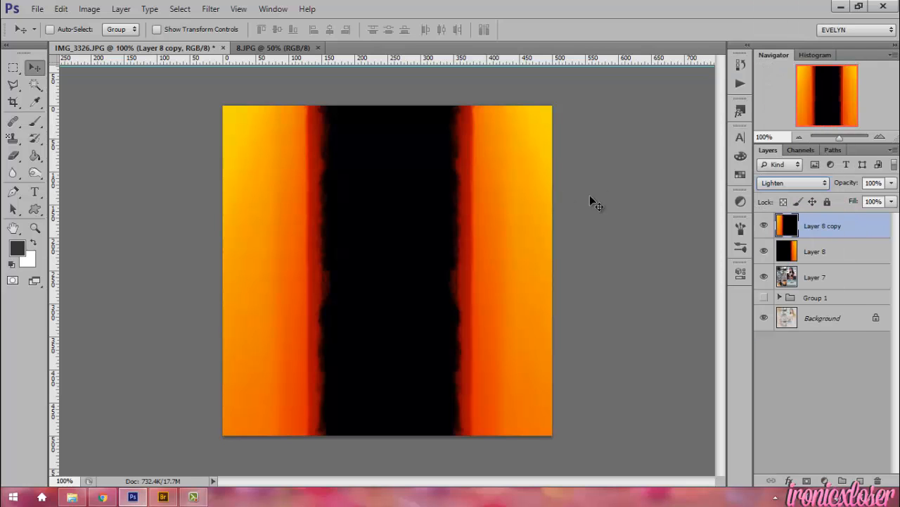
Step: Merge Layer 8 copy down into Layer 8 and set the merged light leak layer's blend mode to Lighten
right_click(827, 241)
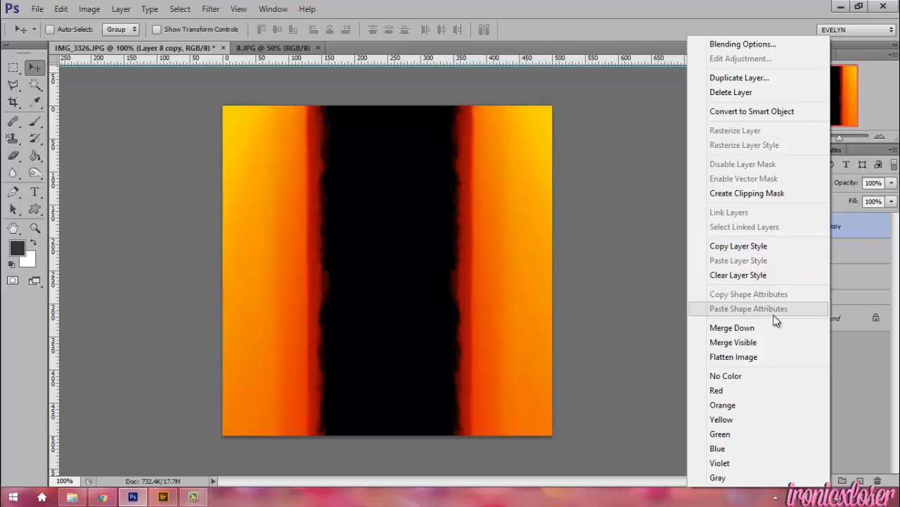
left_click(764, 328)
left_click(790, 183)
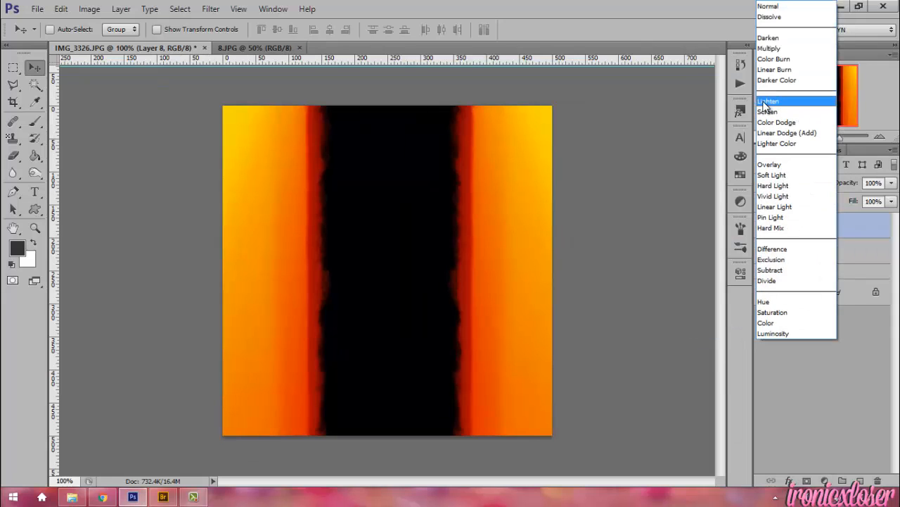
left_click(764, 103)
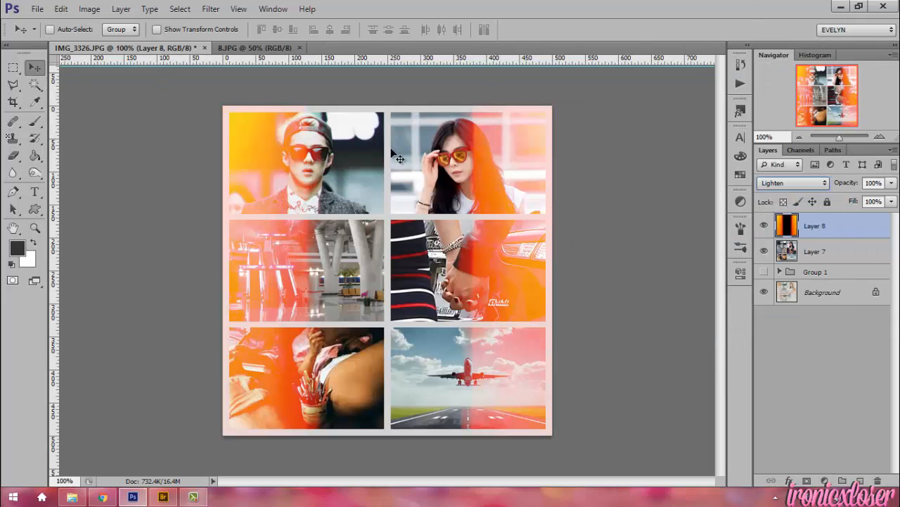
Step: Soften the merged light leak on Layer 8 with a Gaussian Blur of 20.9 pixels radius
left_click(212, 9)
mouse_move(215, 155)
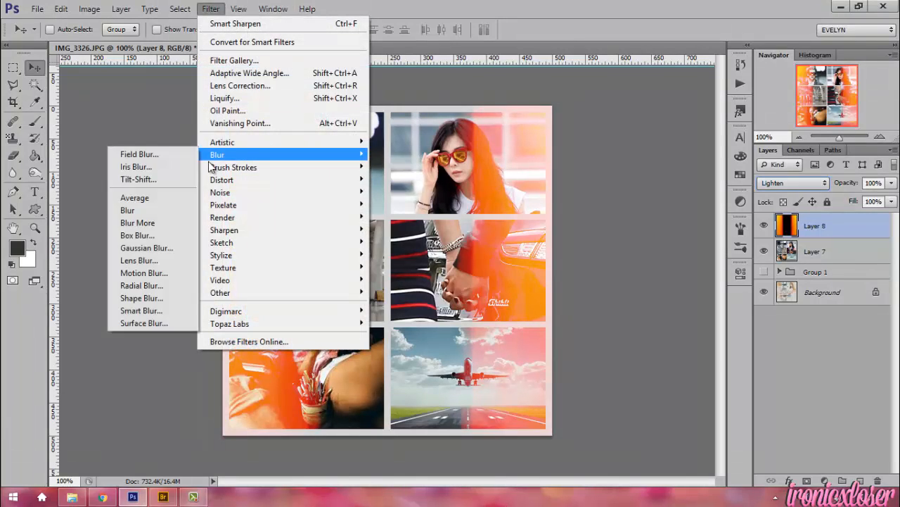
left_click(150, 252)
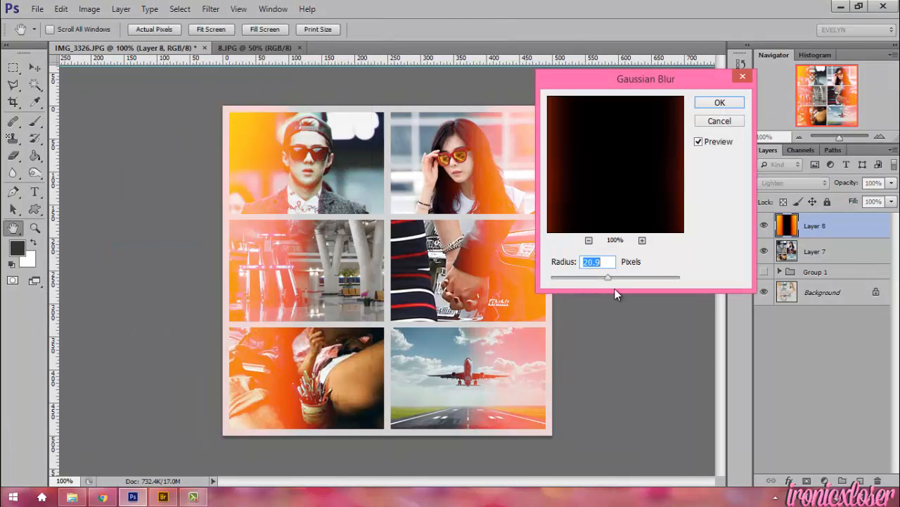
left_click(721, 105)
key("v")
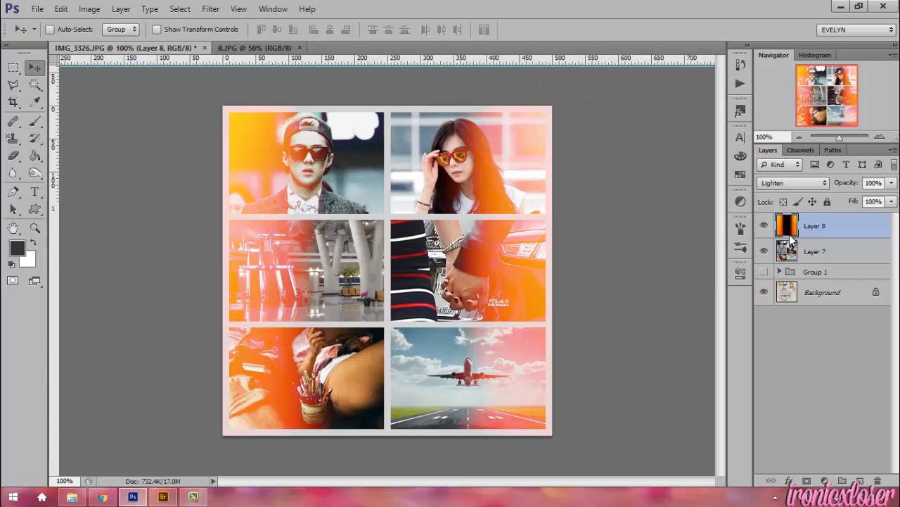
Step: Open PSD01.psd from Bridge's PSD COLORINGS folder in Photoshop and copy its dearpsds01 group into the collage directly above Layer 7
left_click(786, 251)
left_click(175, 496)
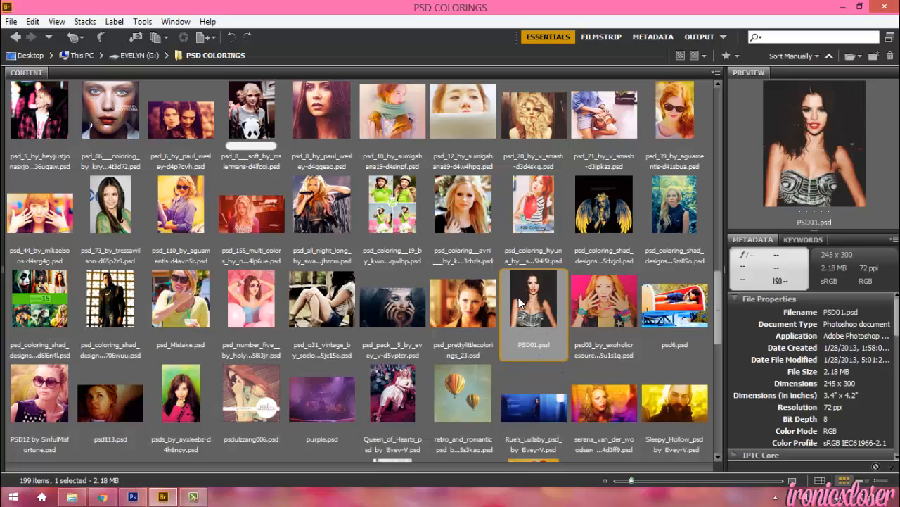
left_click_drag(533, 306, 432, 51)
left_click(873, 220)
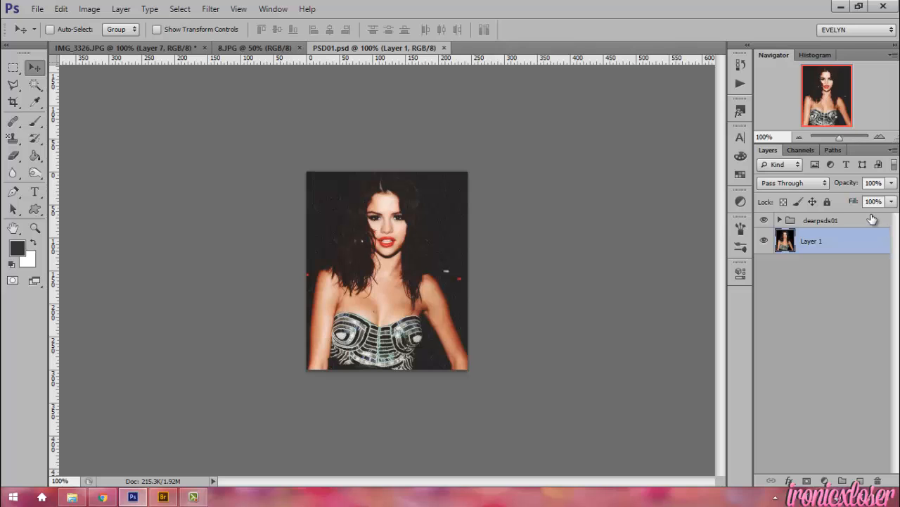
left_click_drag(111, 44, 456, 202)
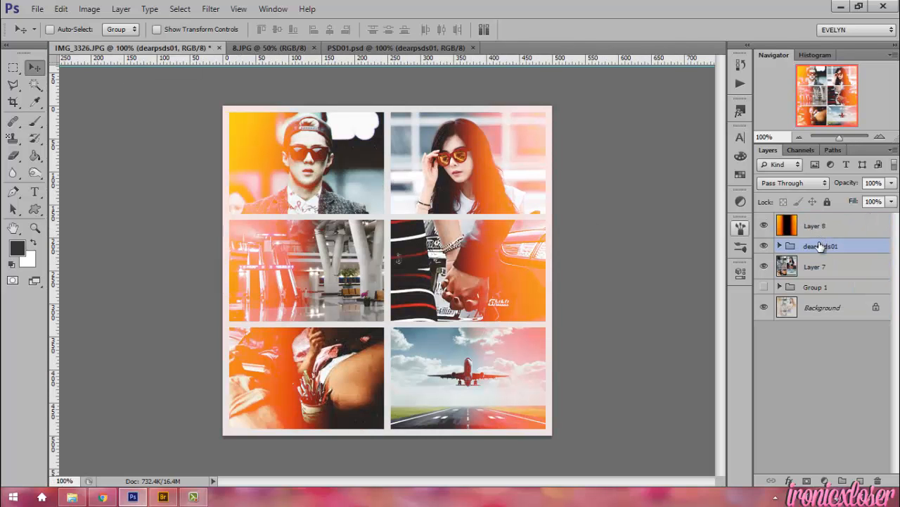
Step: Hide the light leak on Layer 8 and compare the collage with and without the dearpsds01 coloring, leaving the group shown
left_click(764, 225)
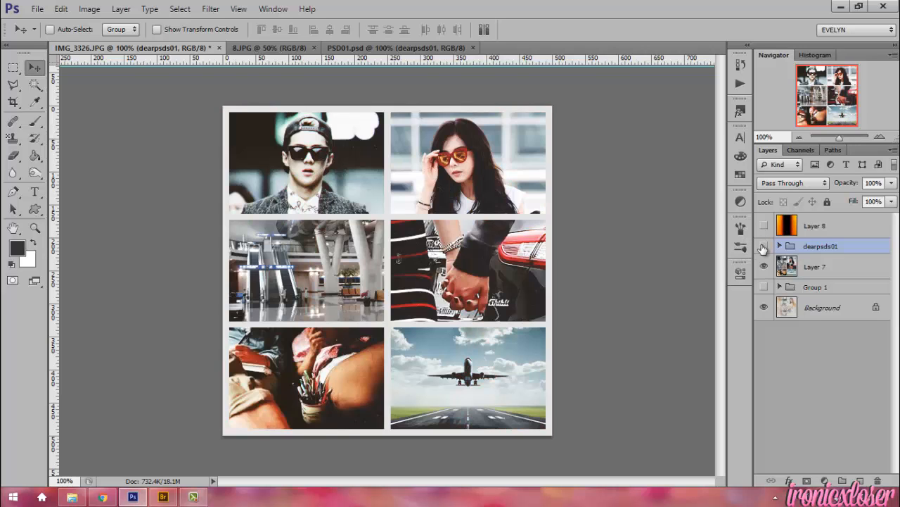
left_click(764, 245)
left_click(764, 246)
left_click(763, 246)
left_click(763, 246)
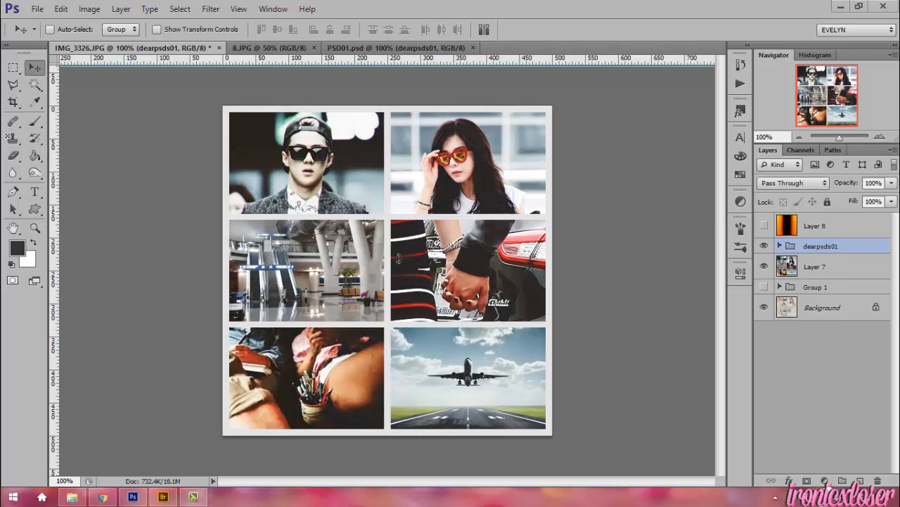
Step: Add a Gradient Map adjustment layer above the dearpsds01 group and set its blend mode to Luminosity
left_click(825, 480)
left_click(816, 454)
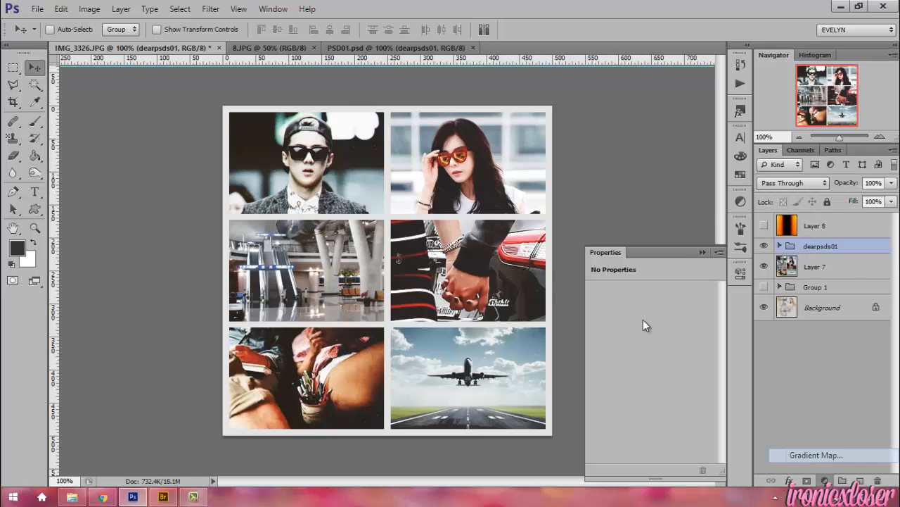
left_click(768, 184)
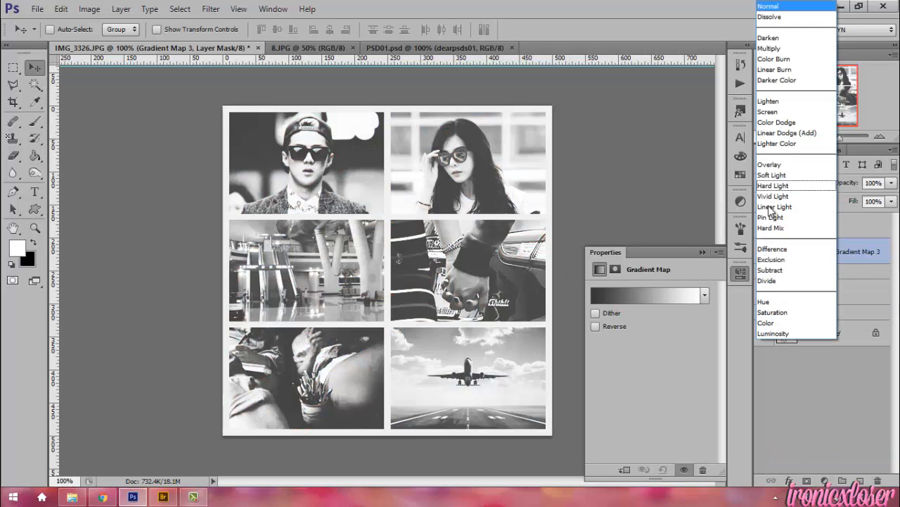
left_click(774, 335)
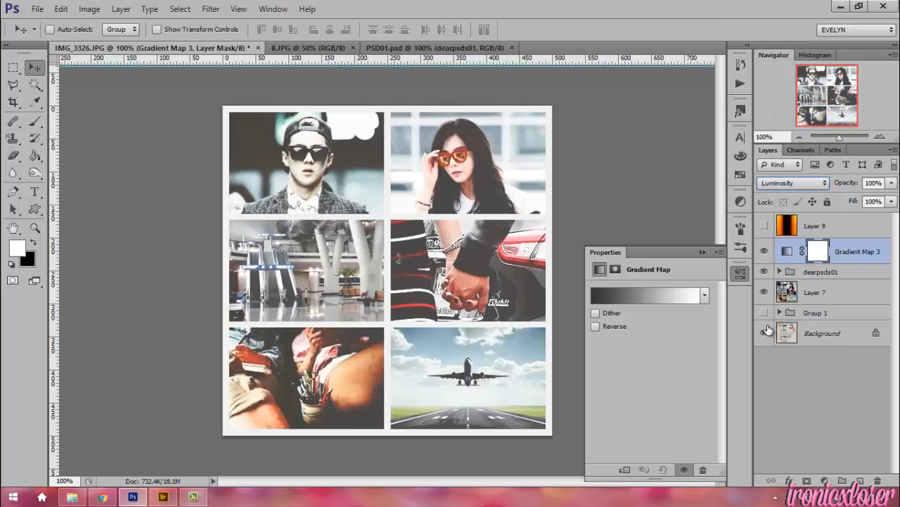
Step: Move the Gradient Map layer below the dearpsds01 group and compare the collage with and without it
left_click(765, 226)
left_click(764, 226)
left_click_drag(844, 251, 844, 285)
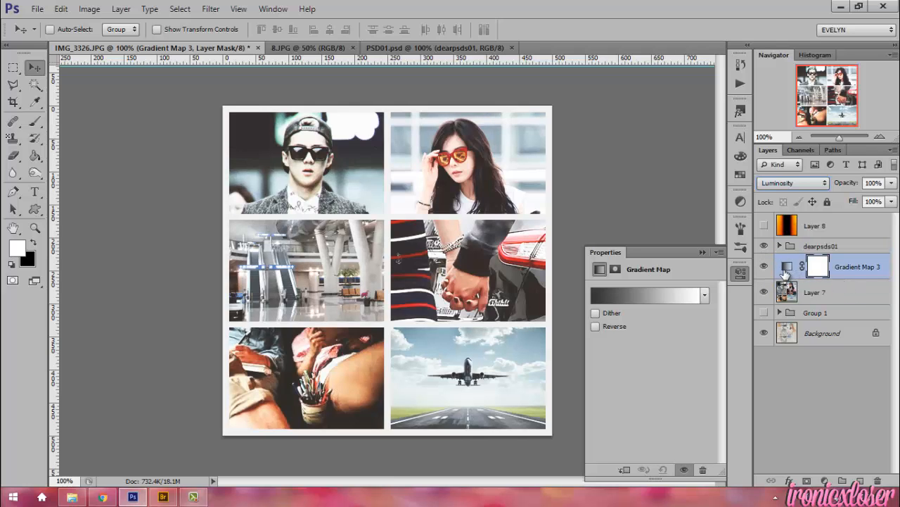
left_click(765, 267)
left_click(765, 267)
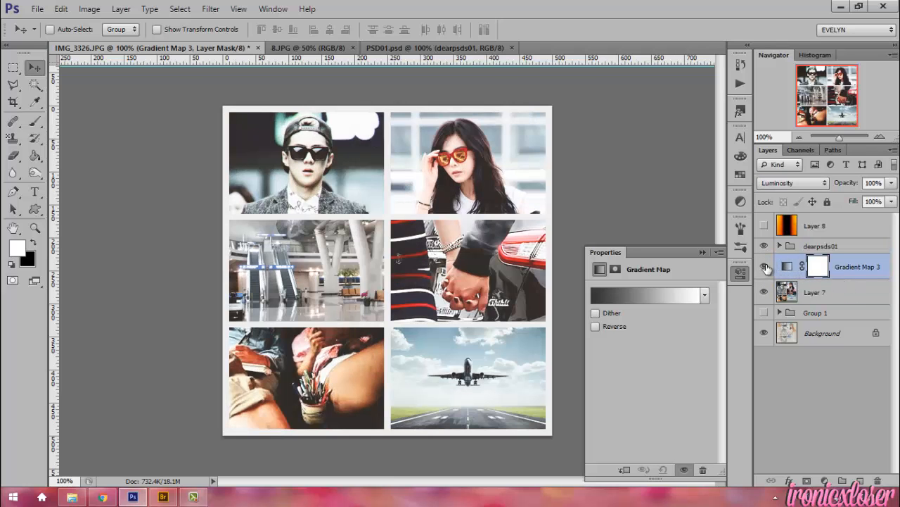
Step: Add a Hue/Saturation adjustment layer above the dearpsds01 group with the Master saturation at -26
left_click(824, 245)
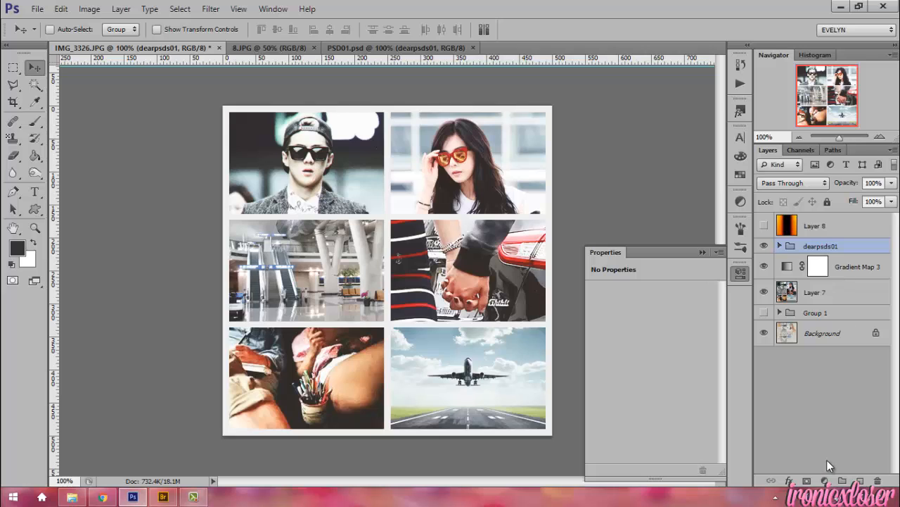
left_click(827, 481)
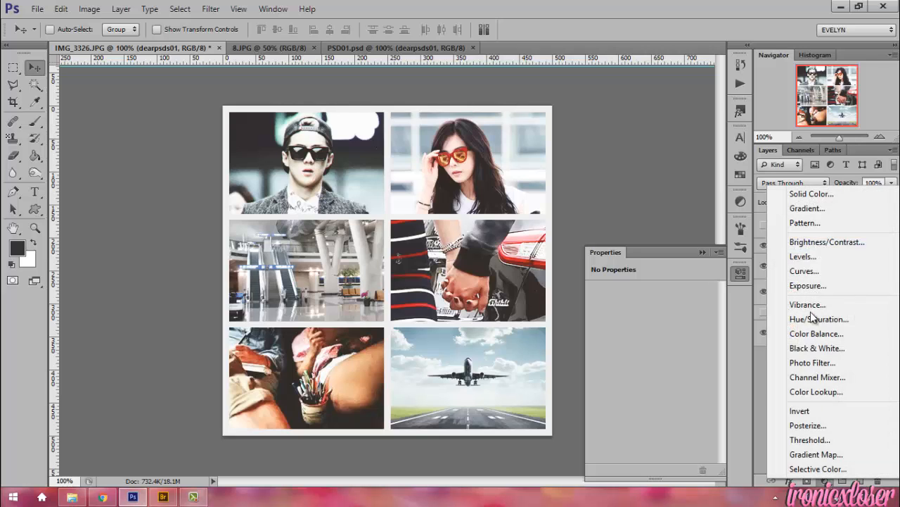
left_click(841, 319)
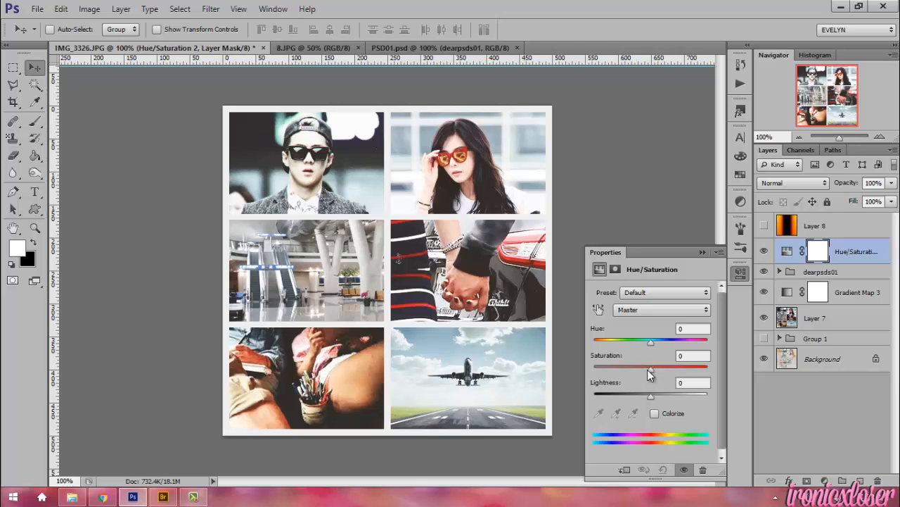
left_click_drag(648, 369, 638, 366)
left_click(827, 481)
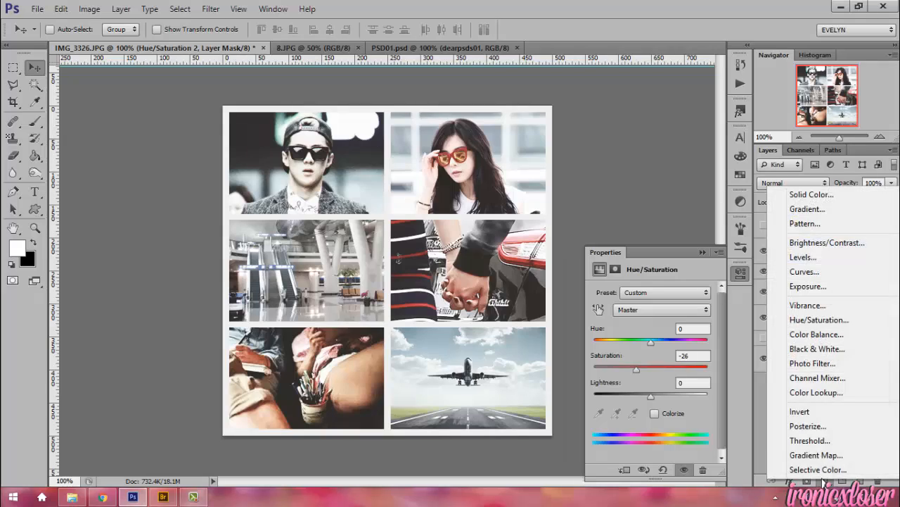
left_click(820, 469)
left_click(639, 309)
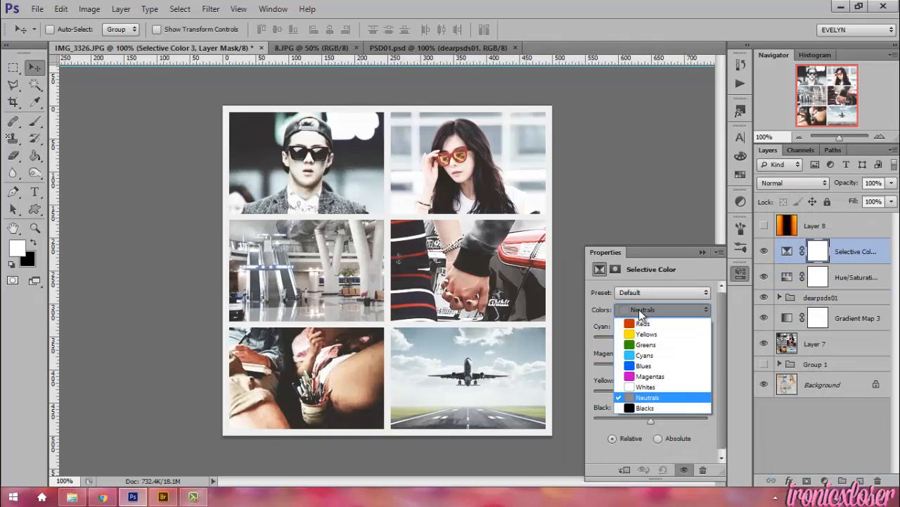
left_click_drag(839, 265, 877, 480)
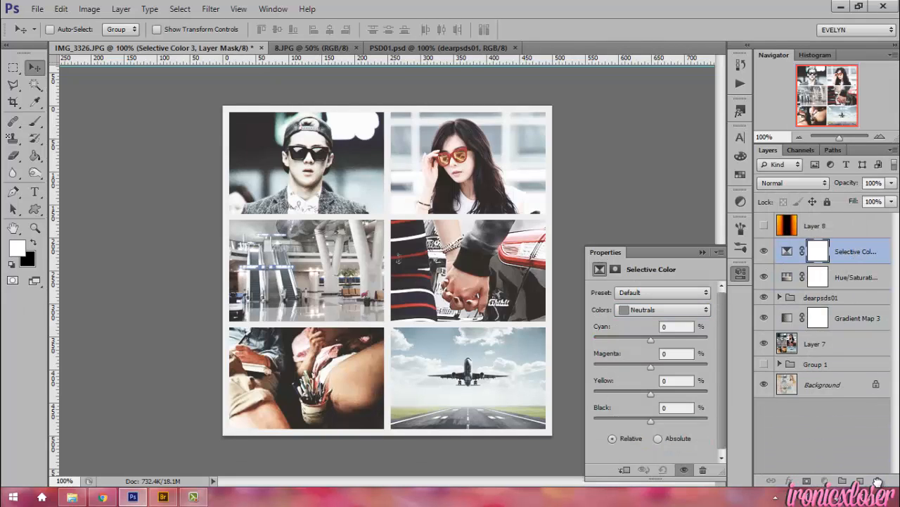
Step: Raise the Reds saturation and set the Blues saturation to -100 in the Hue/Saturation adjustment
left_click(676, 307)
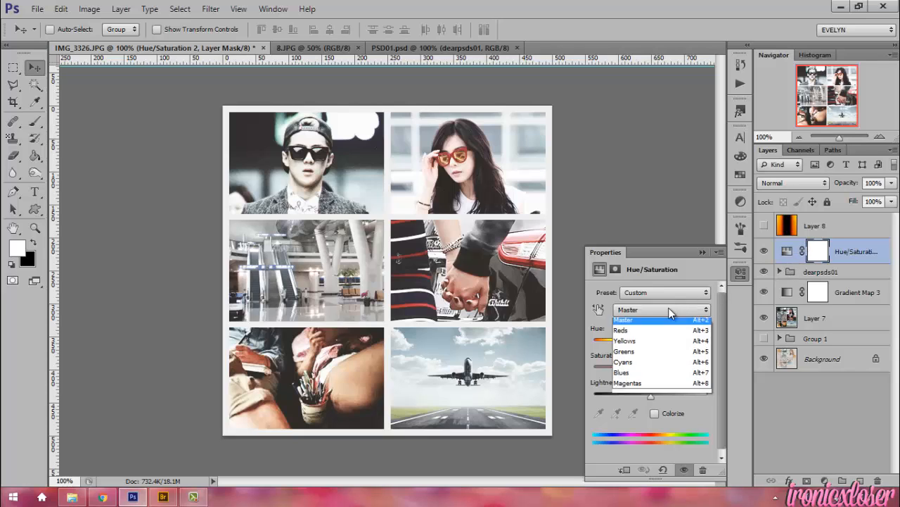
left_click(665, 339)
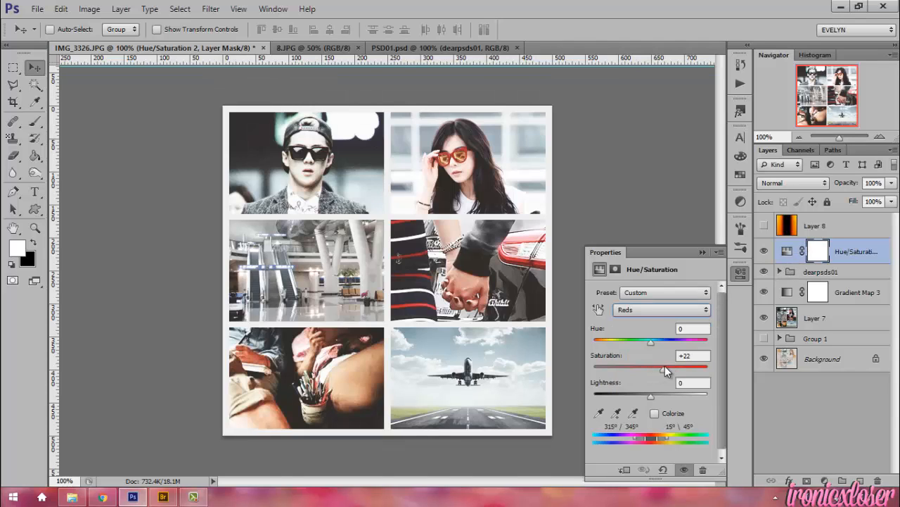
left_click(652, 314)
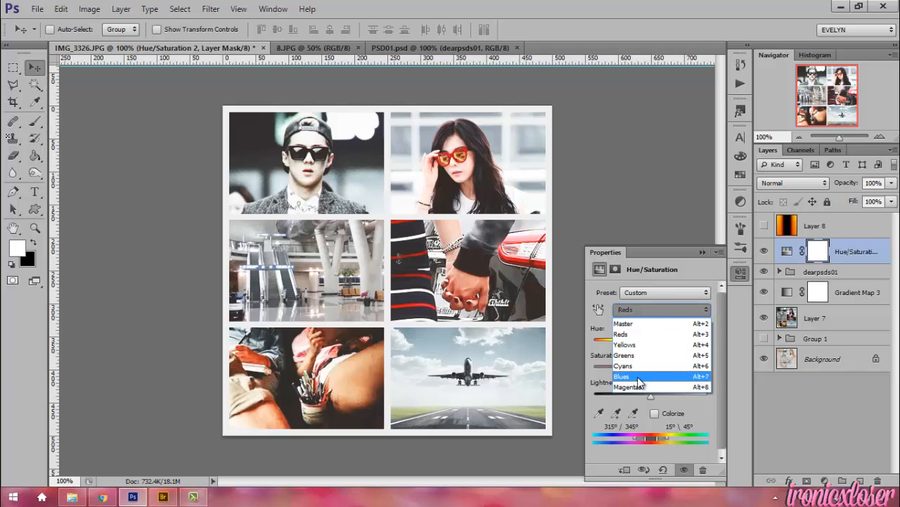
left_click(638, 377)
left_click_drag(648, 369, 568, 368)
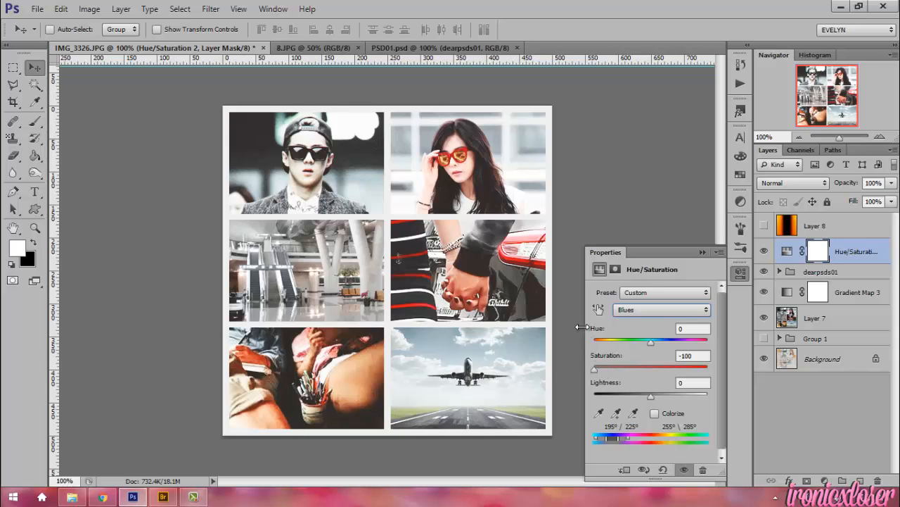
Step: Lower the Cyans saturation and set the Greens saturation to -30 in the Hue/Saturation adjustment
left_click(638, 316)
left_click(622, 367)
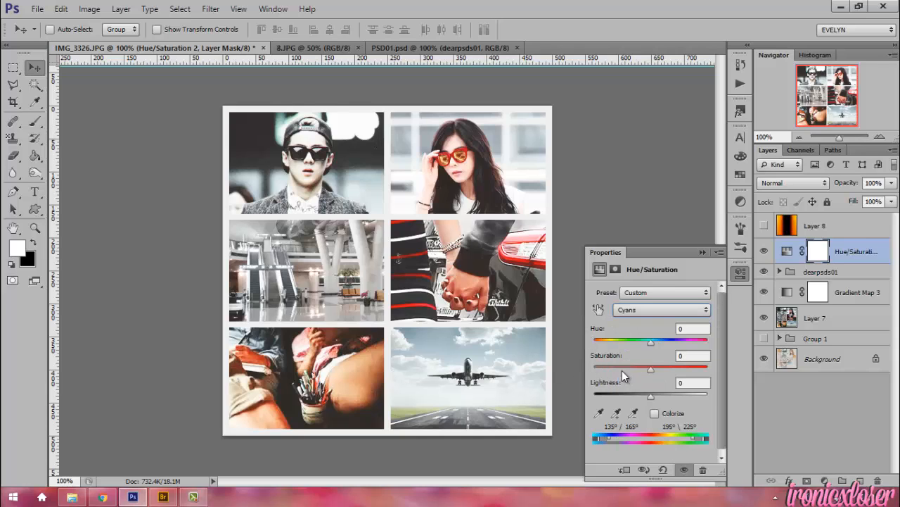
left_click_drag(587, 369, 627, 369)
left_click(644, 313)
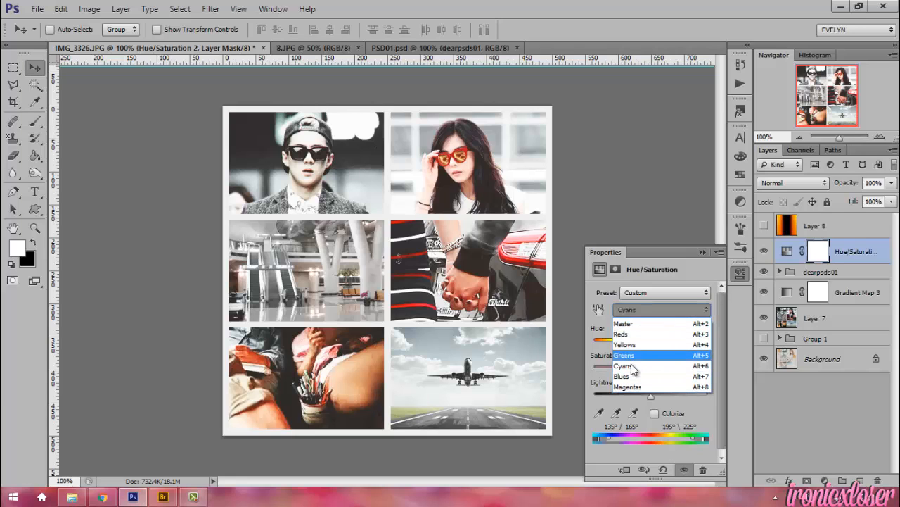
left_click(632, 355)
left_click(633, 368)
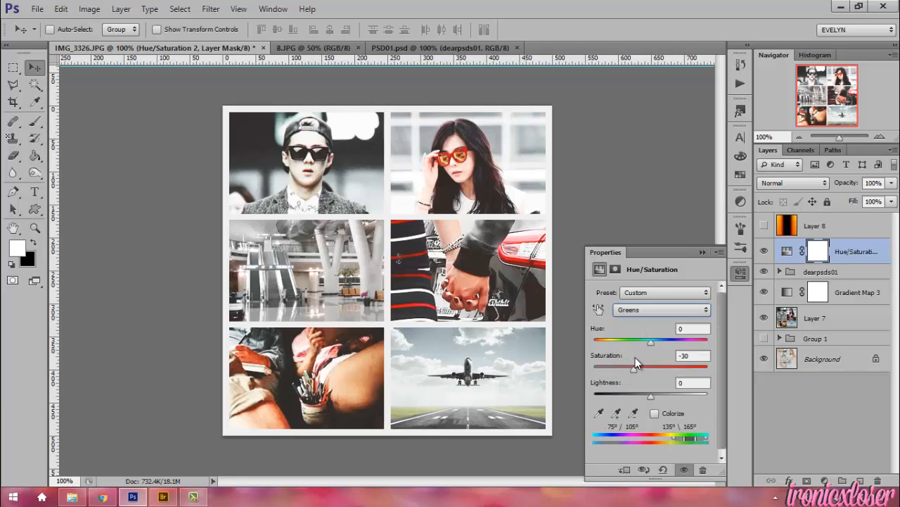
Step: Set the Yellows saturation to -42 in the Hue/Saturation adjustment
left_click(646, 314)
left_click(634, 344)
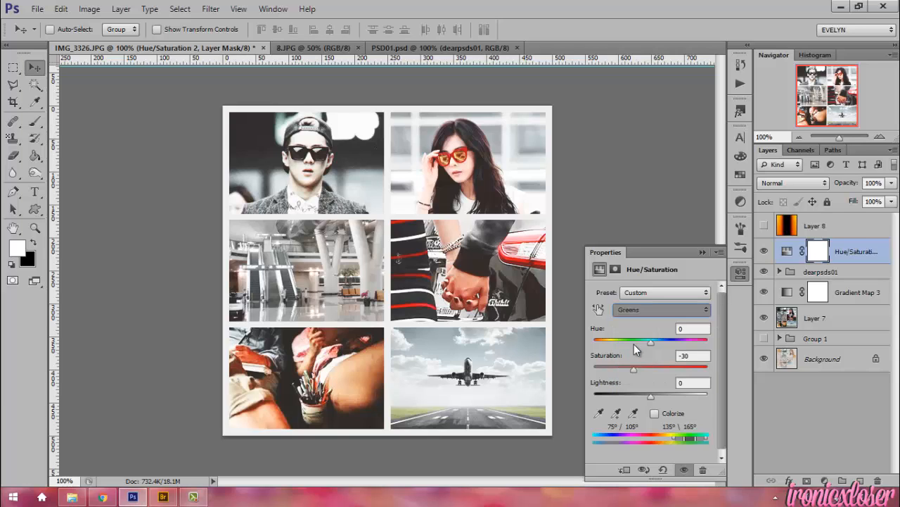
left_click_drag(642, 368, 627, 366)
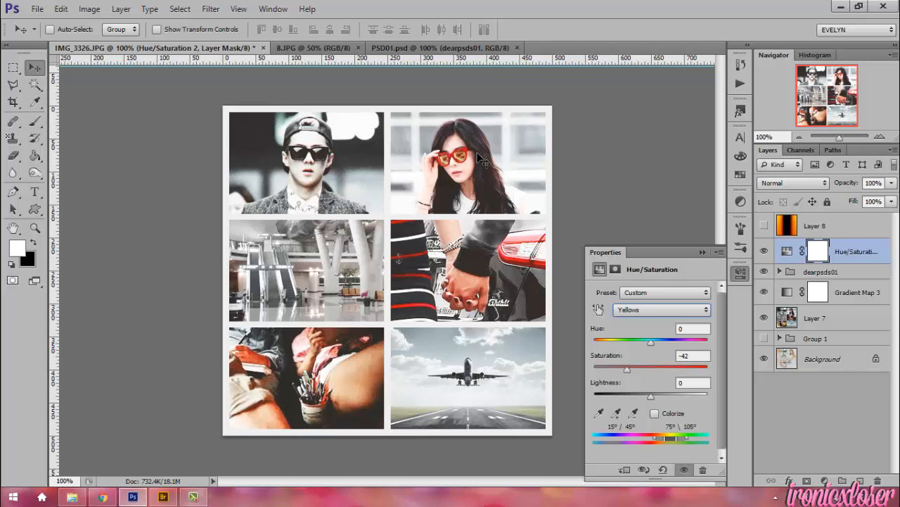
Step: Add a second Hue/Saturation adjustment layer above the first and set its Reds saturation to -100
left_click(829, 481)
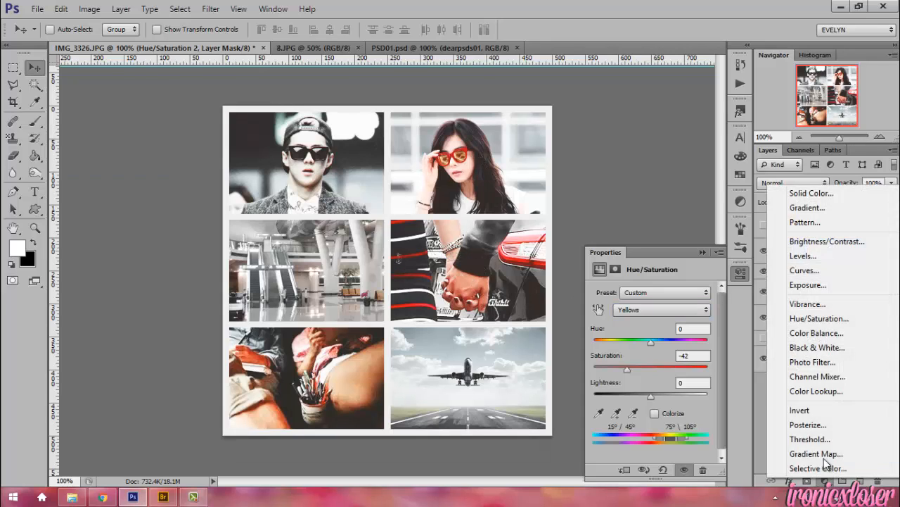
left_click(791, 319)
left_click(653, 307)
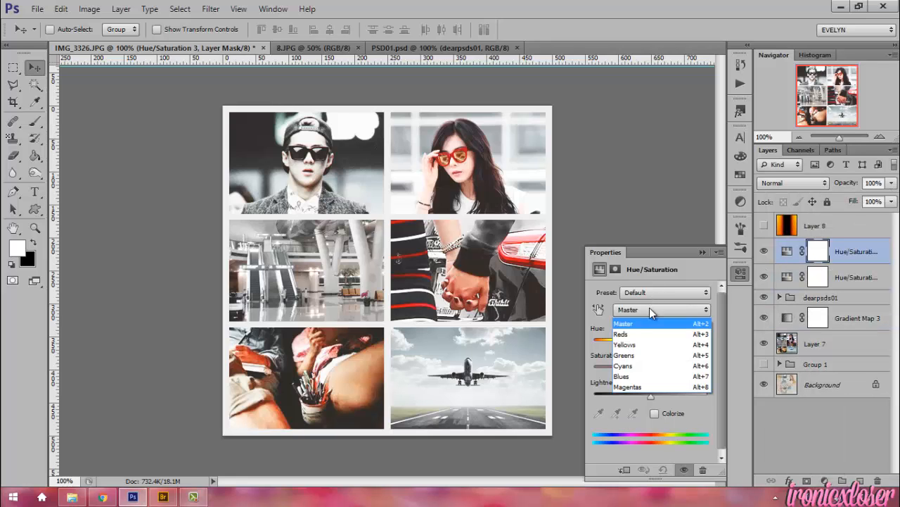
left_click(637, 333)
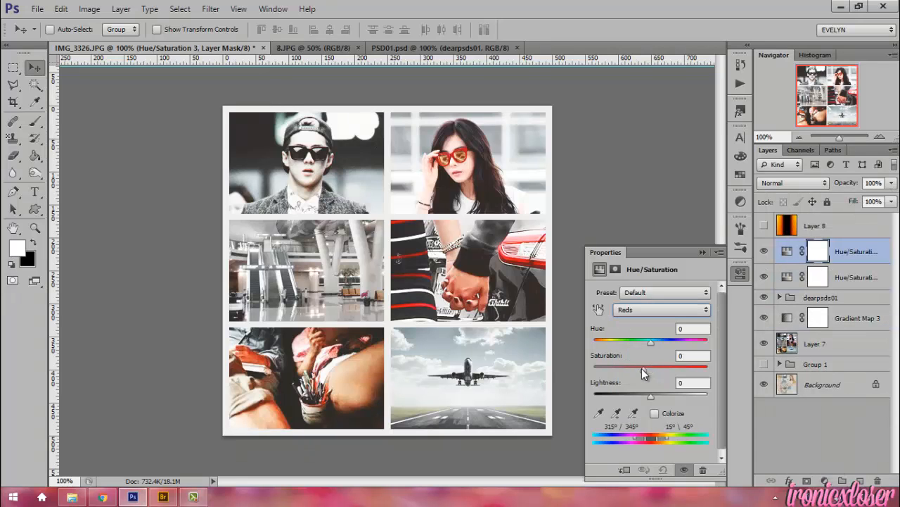
left_click_drag(642, 371, 594, 367)
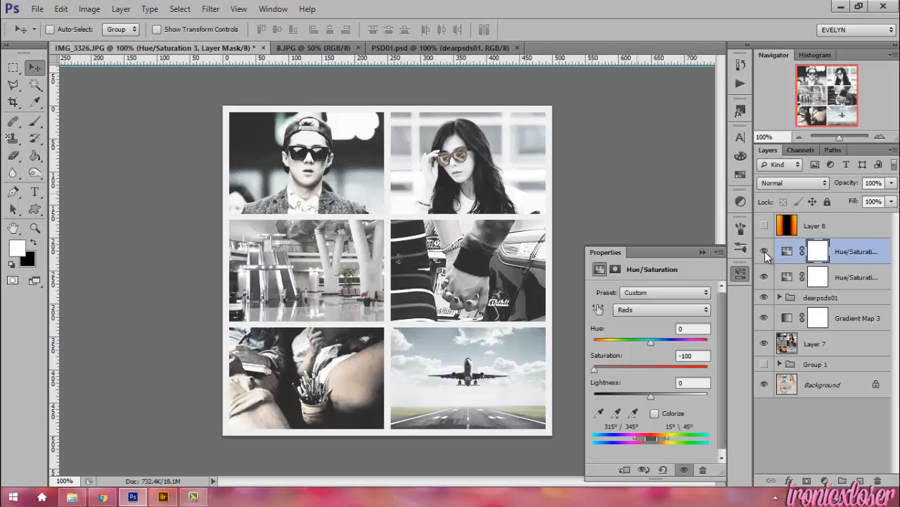
Step: Target the new Hue/Saturation layer's mask and set up a black 80 px brush with 0% hardness
left_click(819, 252)
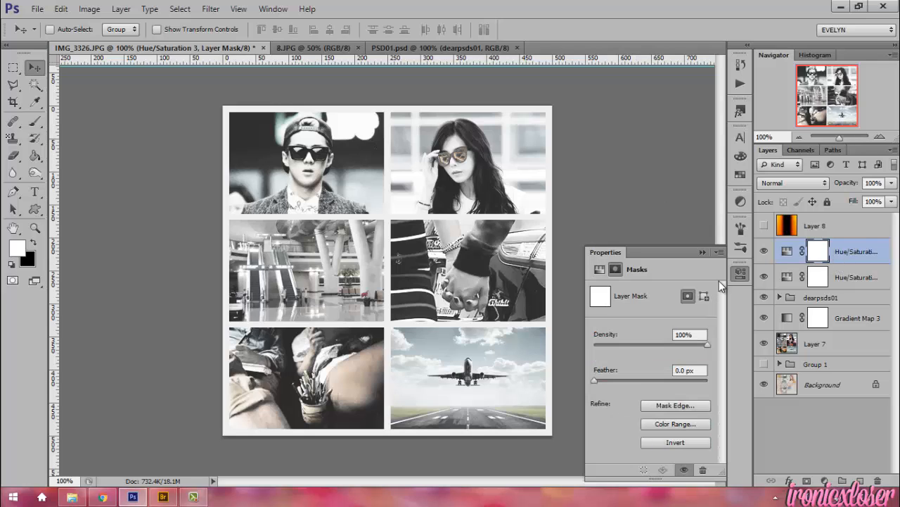
left_click(34, 121)
right_click(344, 210)
left_click(362, 274)
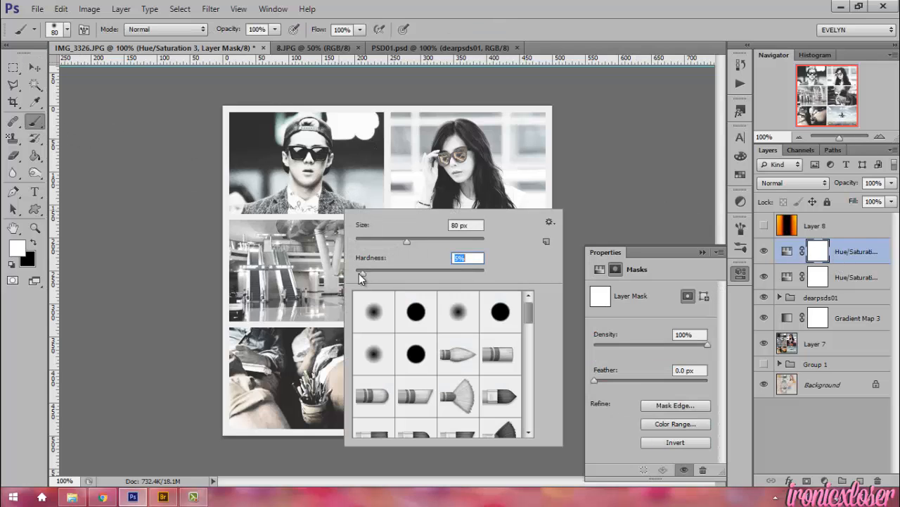
left_click(34, 243)
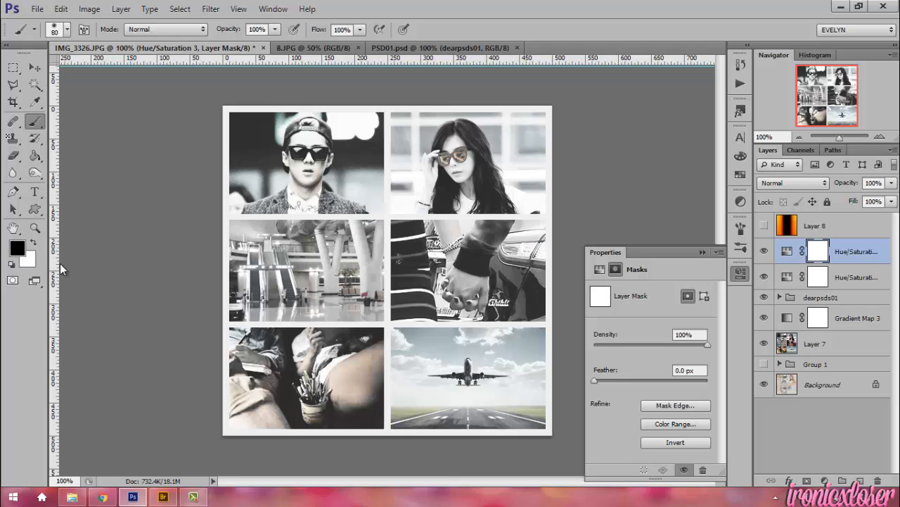
Step: Paint black on the mask over the pencil cup, airplane photo, joined hands, woman and man to bring back their reds
mouse_move(301, 368)
left_mouse_down()
mouse_move(274, 403)
mouse_move(256, 408)
mouse_move(273, 396)
mouse_move(313, 406)
mouse_move(308, 391)
mouse_move(314, 420)
left_mouse_up()
key("ctrl+z")
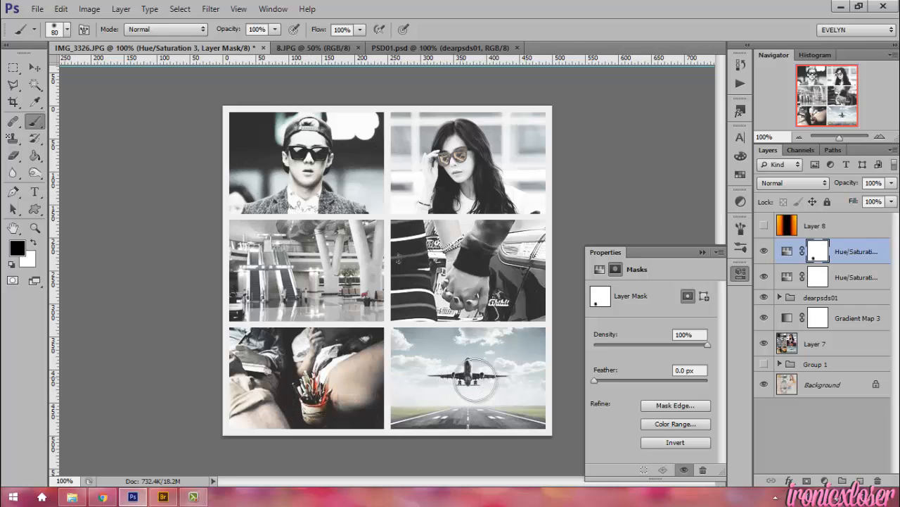
left_click(471, 380)
left_click(421, 405)
left_click(500, 410)
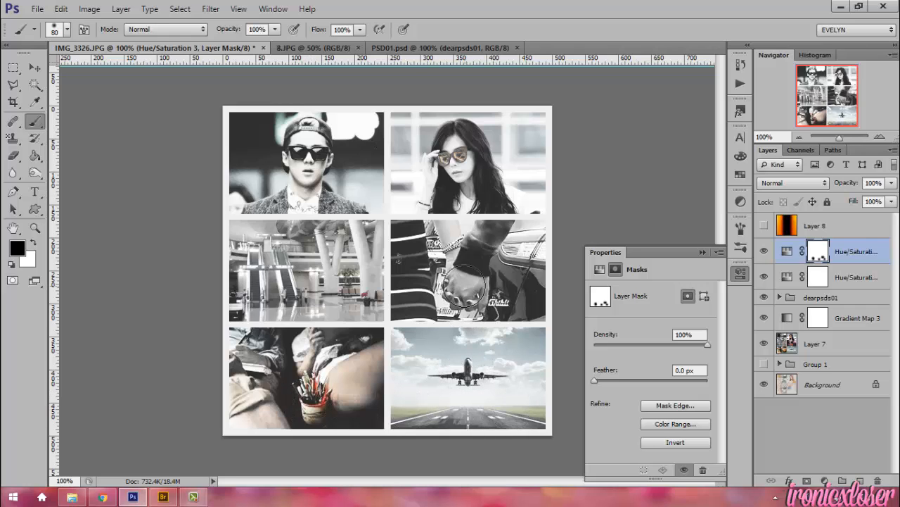
mouse_move(464, 287)
left_mouse_down()
mouse_move(475, 295)
mouse_move(450, 255)
mouse_move(450, 236)
mouse_move(436, 257)
mouse_move(404, 236)
mouse_move(415, 306)
mouse_move(414, 227)
left_mouse_up()
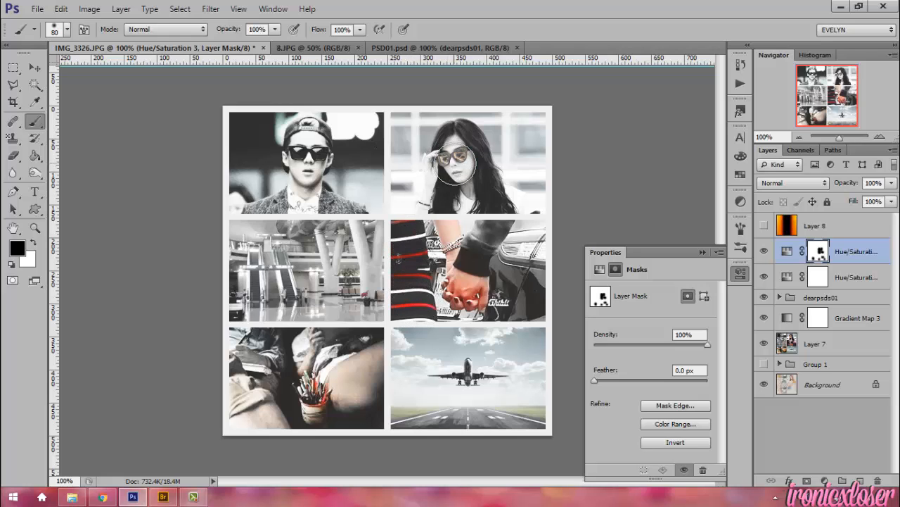
mouse_move(457, 163)
left_mouse_down()
mouse_move(485, 194)
mouse_move(466, 143)
mouse_move(440, 161)
mouse_move(437, 192)
mouse_move(525, 202)
left_mouse_up()
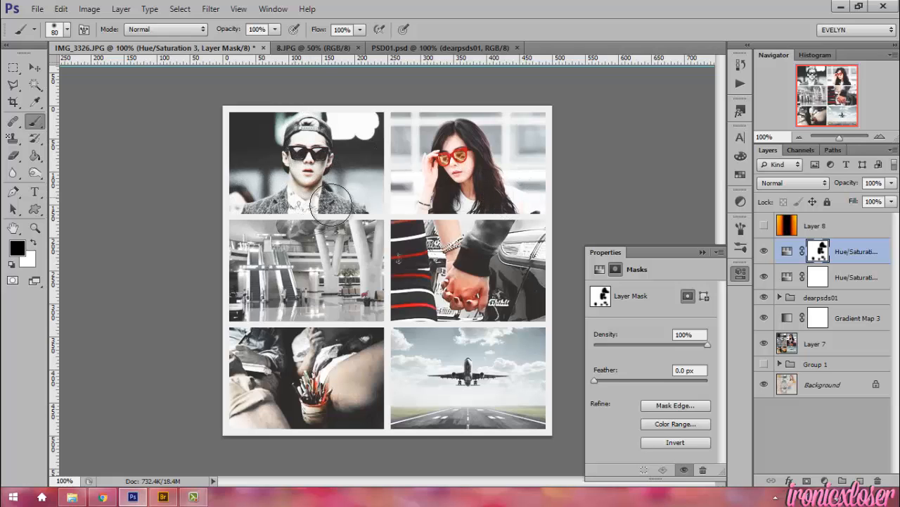
Step: Turn on the visibility of the orange light-leak layer, Layer 8
left_click(772, 277)
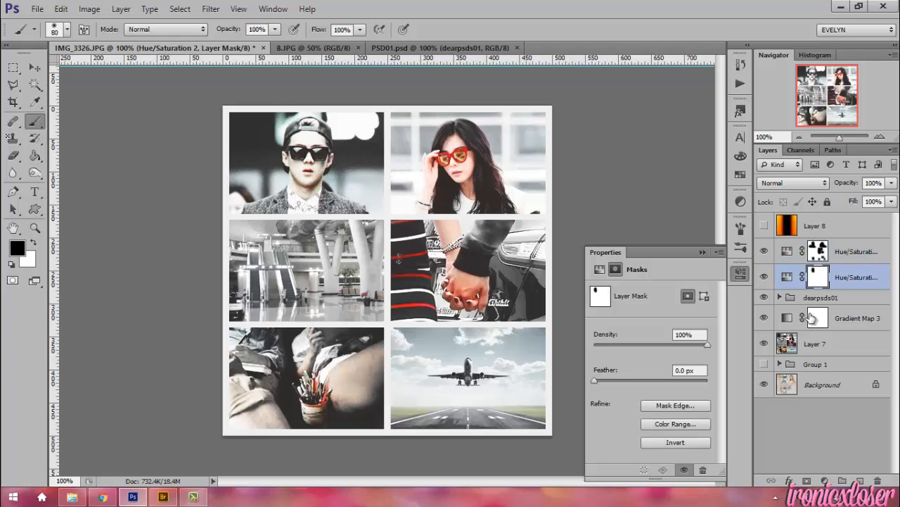
left_click(793, 318)
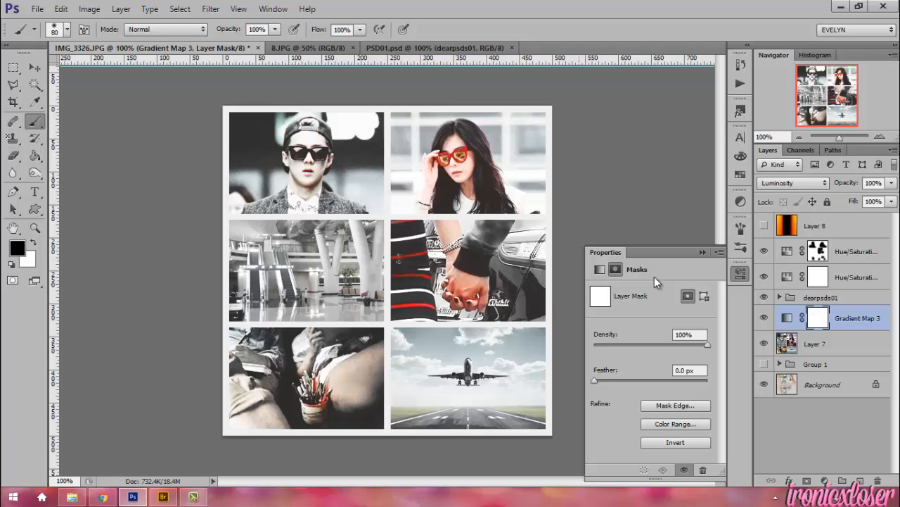
left_click(764, 225)
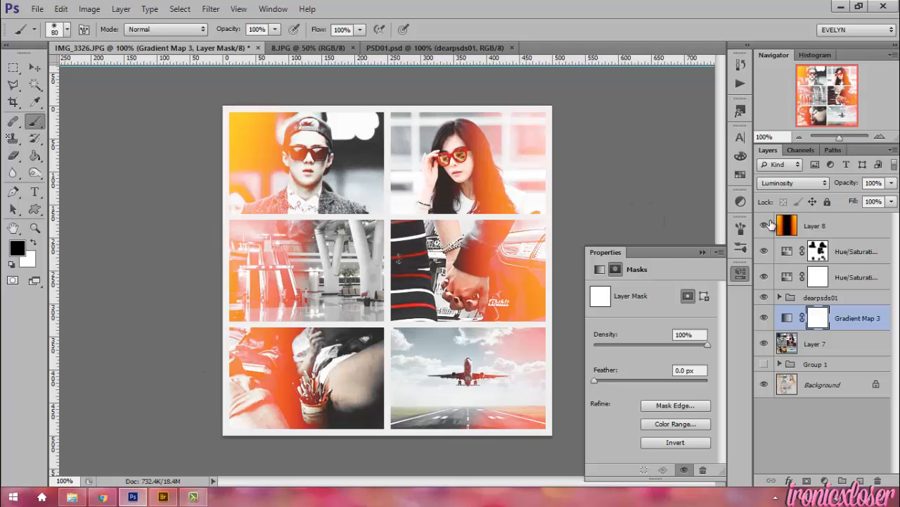
Step: Apply a Hue/Saturation adjustment to the light-leak layer, setting the hue to -9 and moderately reducing the saturation
left_click(828, 229)
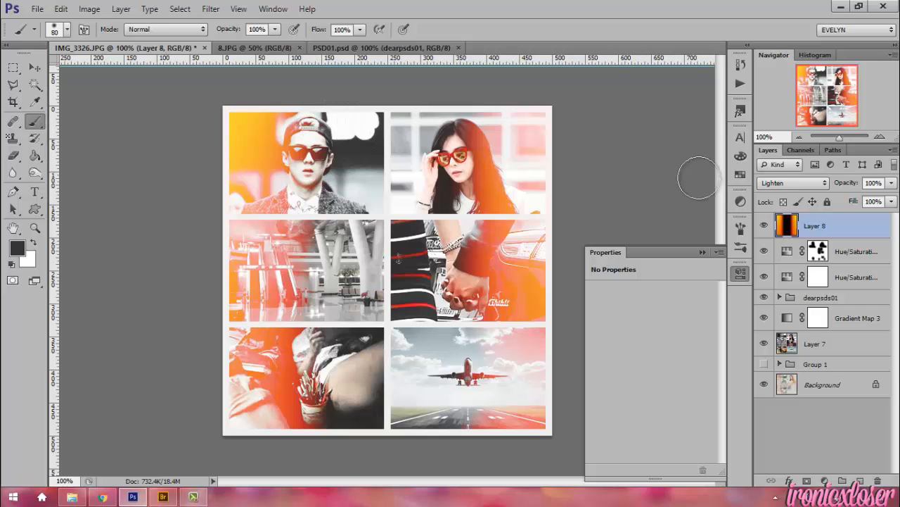
left_click(89, 8)
mouse_move(116, 42)
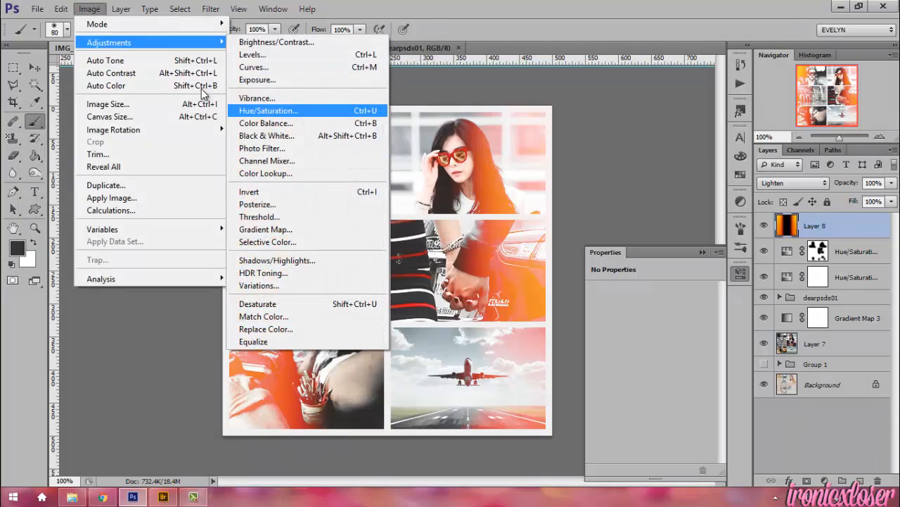
left_click(295, 110)
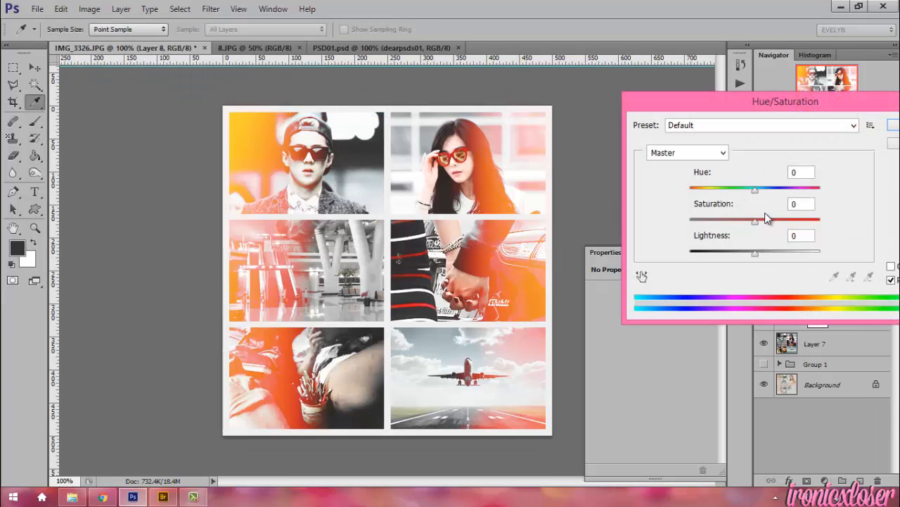
left_click_drag(753, 220, 726, 220)
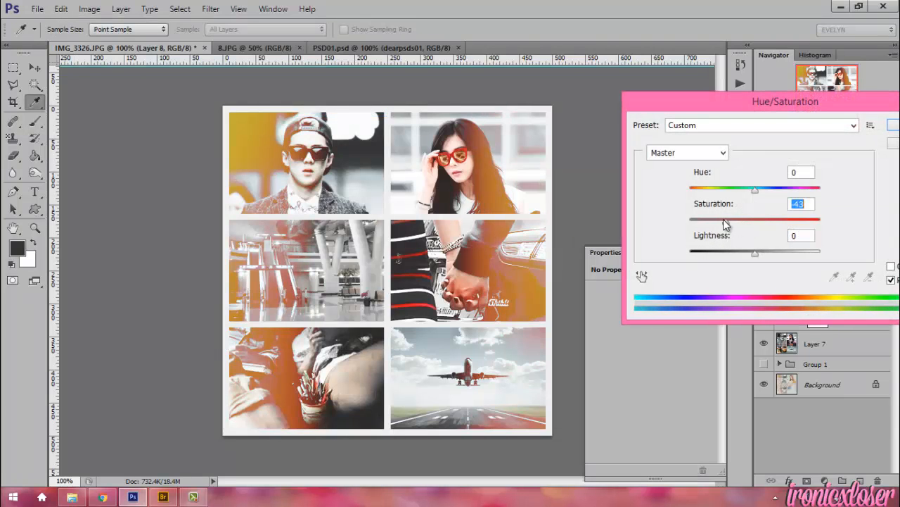
mouse_move(755, 190)
left_mouse_down()
mouse_move(696, 191)
mouse_move(768, 195)
mouse_move(750, 191)
left_mouse_up()
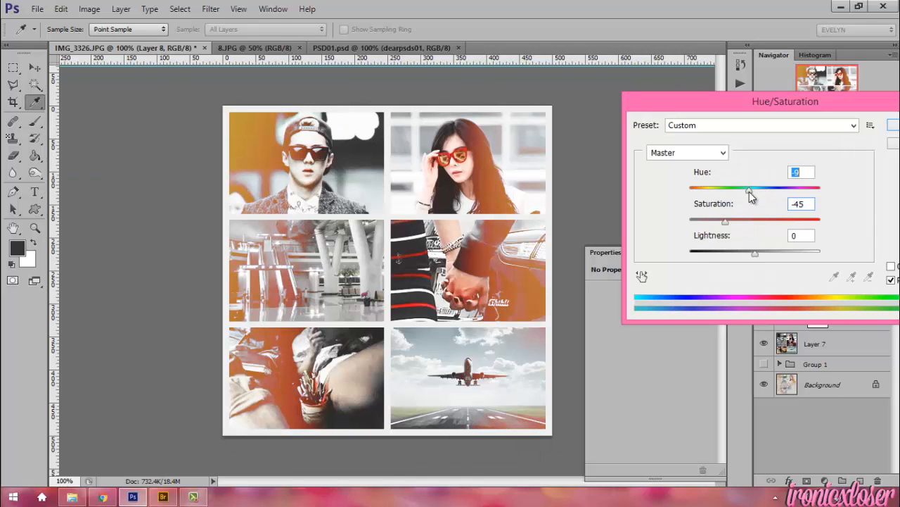
left_click_drag(728, 221, 742, 222)
left_click(889, 130)
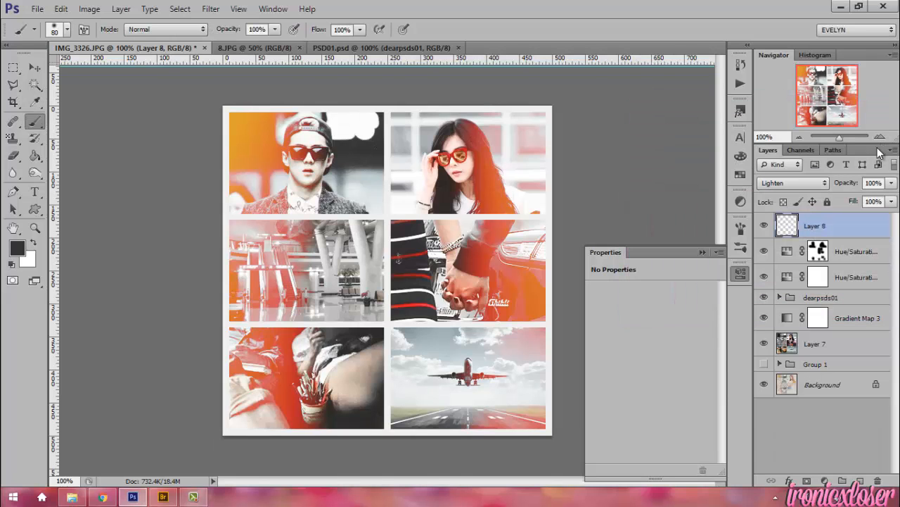
Step: Add a Pattern Fill layer with the dark speckled pattern at 100% scale and set its blend mode to Lighten
left_click(829, 483)
left_click(805, 226)
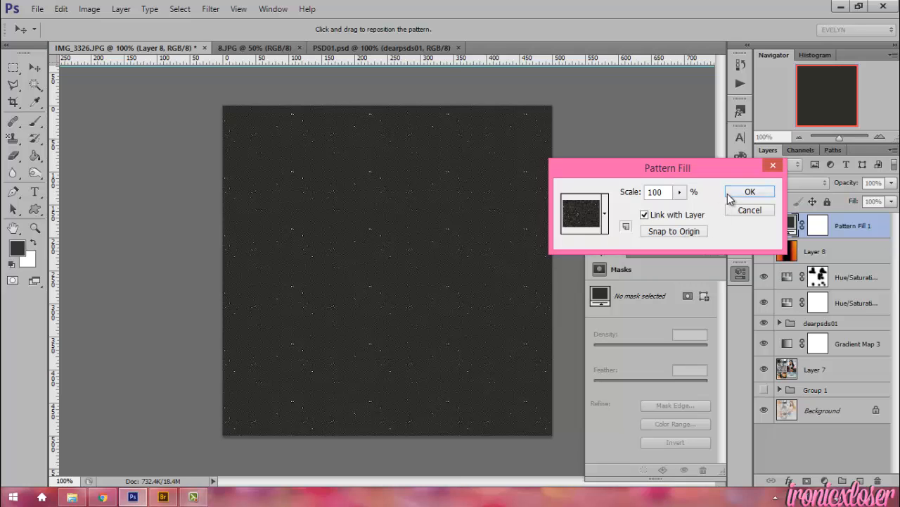
left_click(736, 193)
left_click(809, 183)
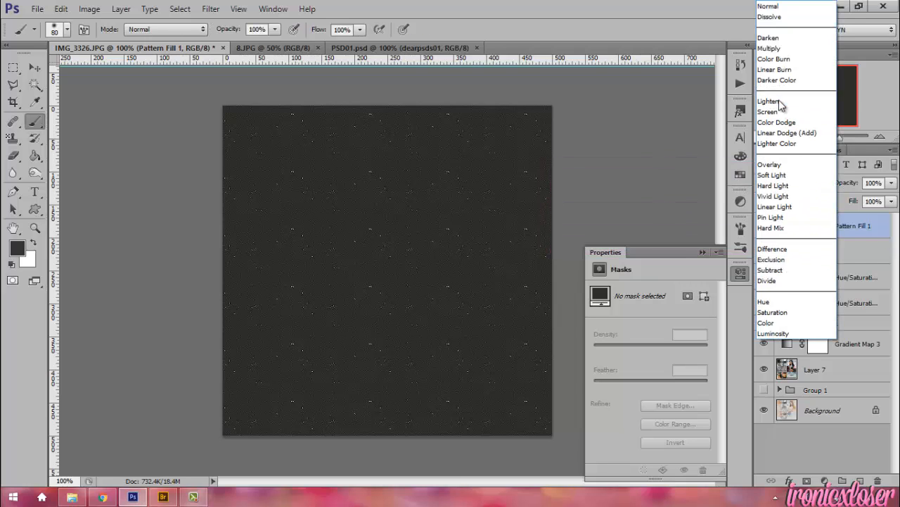
left_click(779, 100)
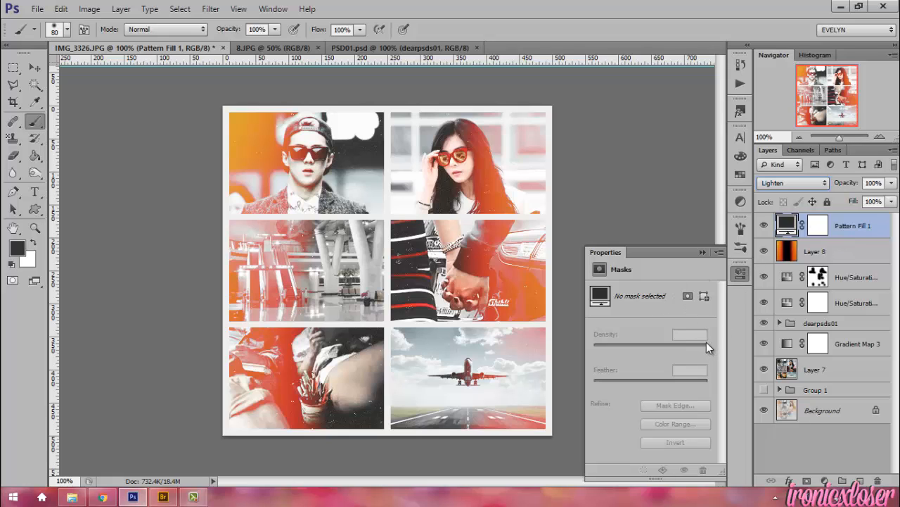
left_click(744, 273)
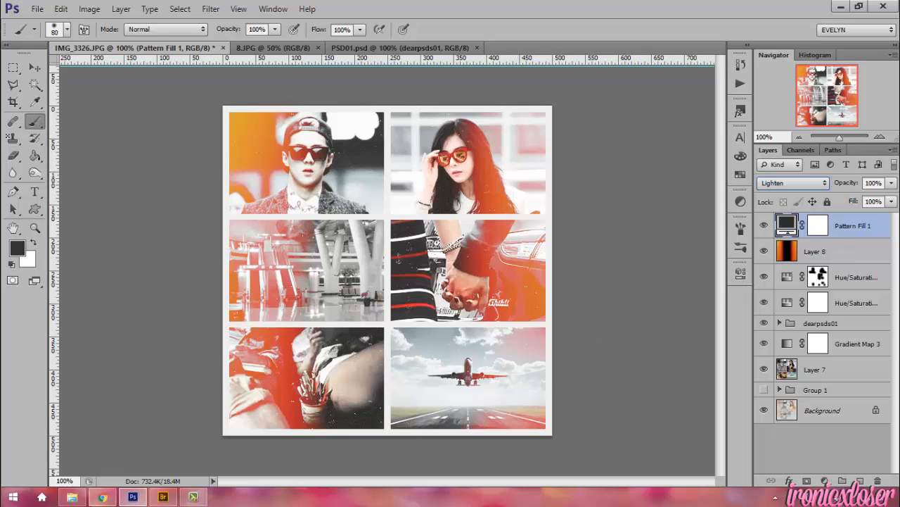
Step: Switch to File Explorer and open the Textures Black and White folder inside TEXTURES on drive G:
left_click(72, 496)
left_click(171, 292)
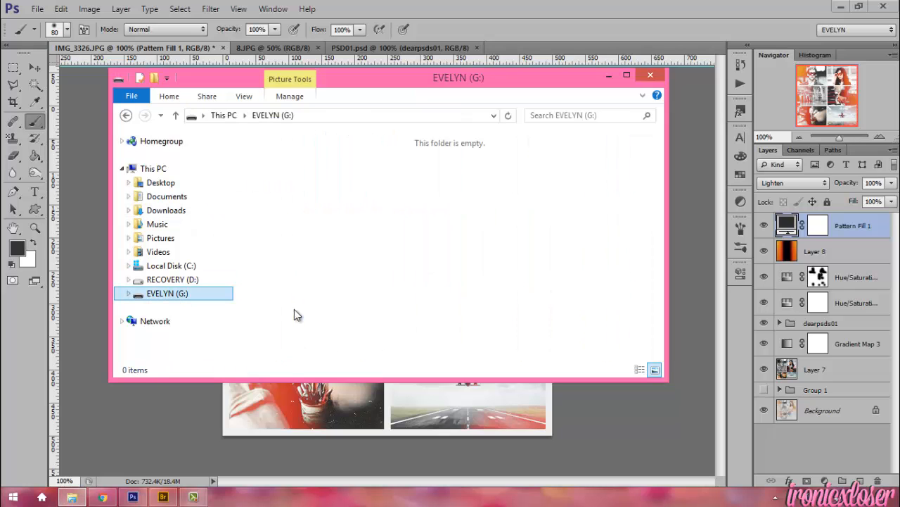
left_click(359, 303)
scroll(359, 304, "down", 3)
double_click(369, 233)
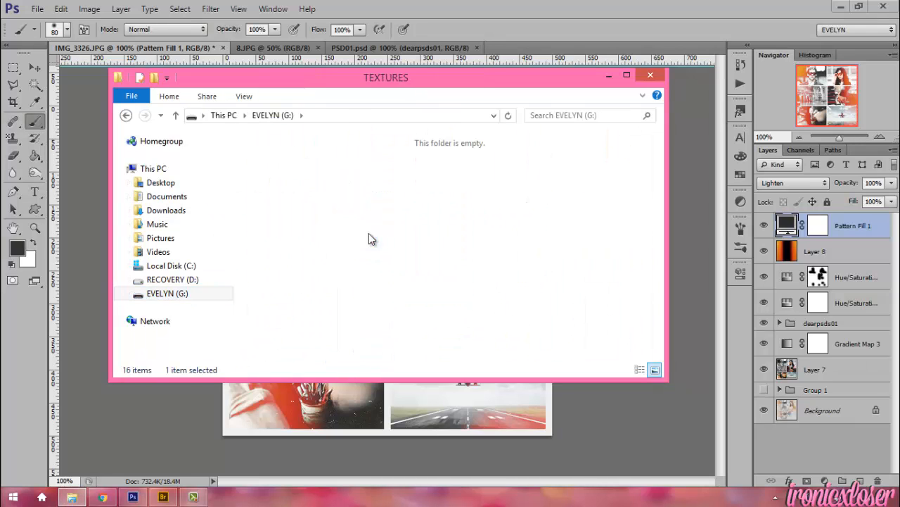
scroll(422, 239, "down", 1)
left_click(518, 304)
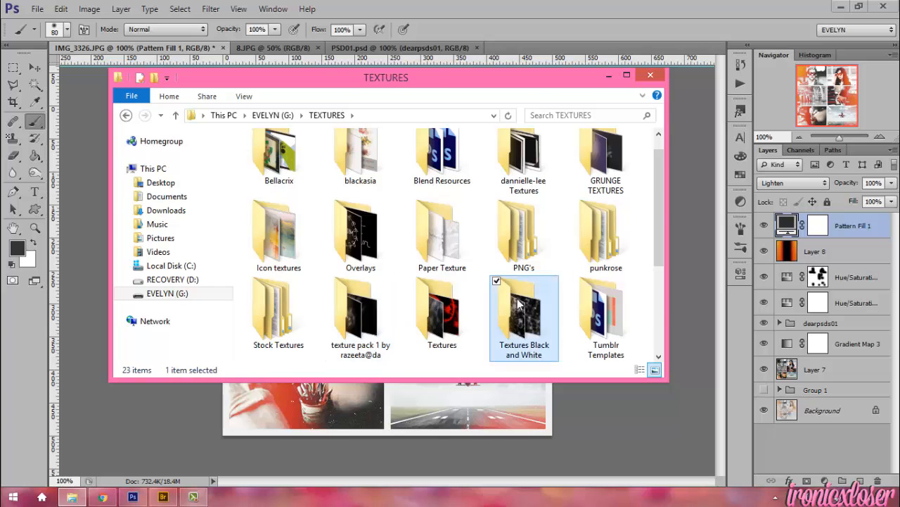
double_click(518, 304)
Step: Find the cloudy black-and-white texture 000005 and open it as a separate document in Photoshop
scroll(420, 261, "down", 3)
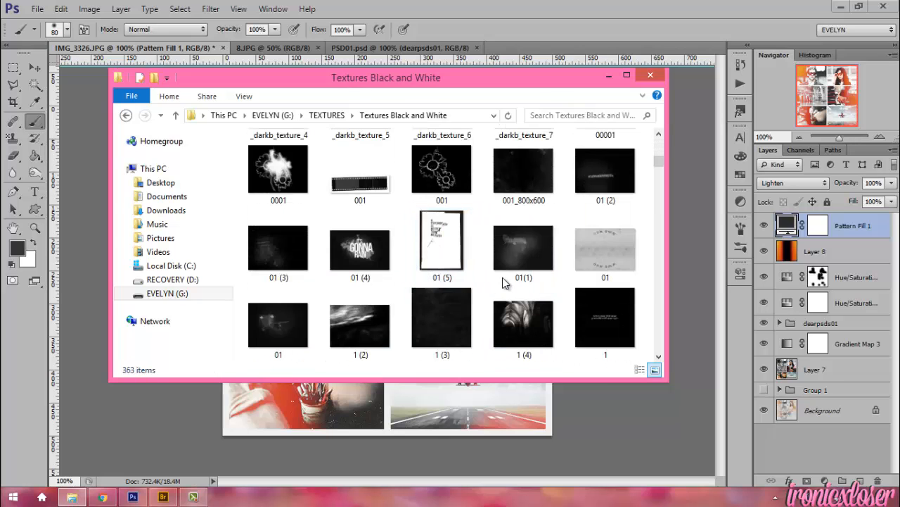
scroll(504, 282, "down", 3)
scroll(528, 237, "down", 4)
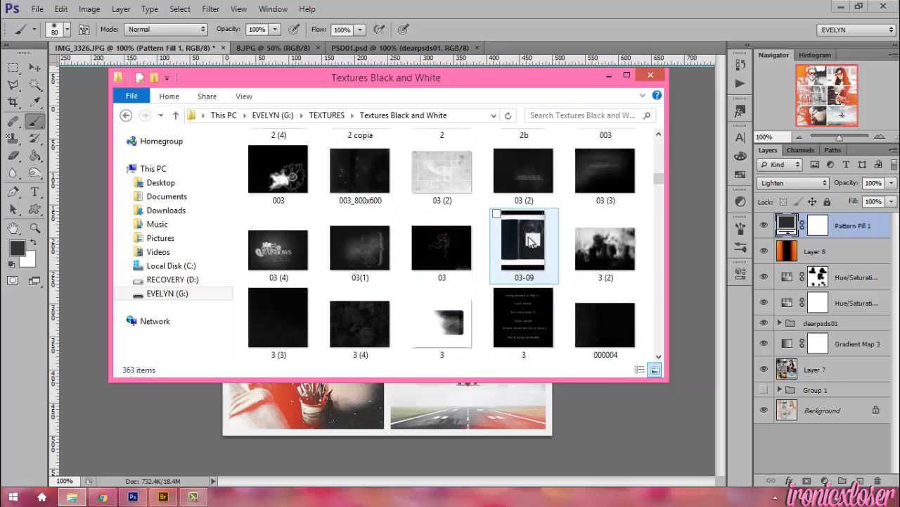
scroll(441, 260, "down", 2)
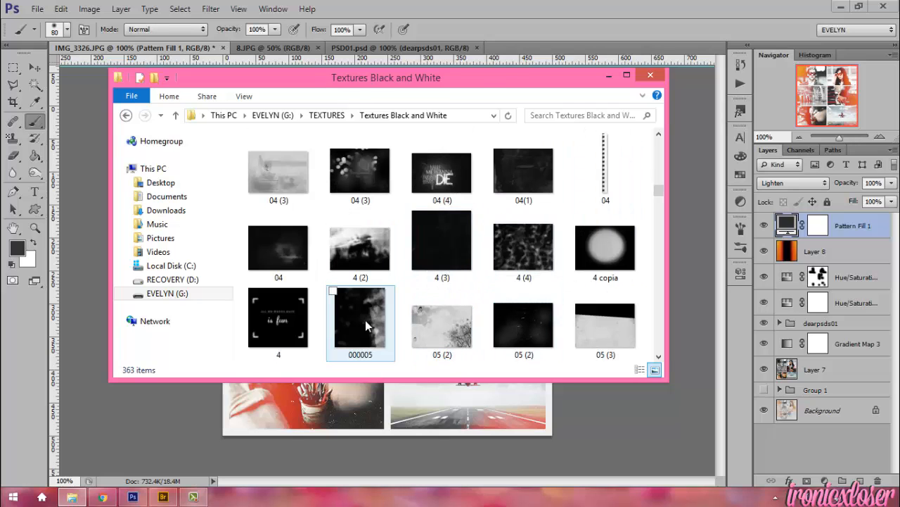
left_click_drag(366, 320, 296, 76)
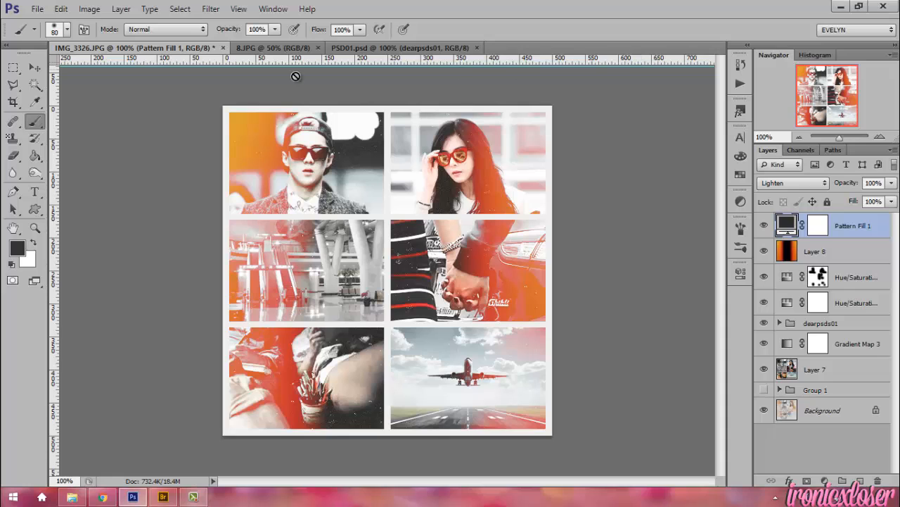
left_click_drag(285, 120, 258, 135)
Step: Copy the 000005 texture into the collage as the top layer and set its blend mode to Soft Light
left_click(33, 67)
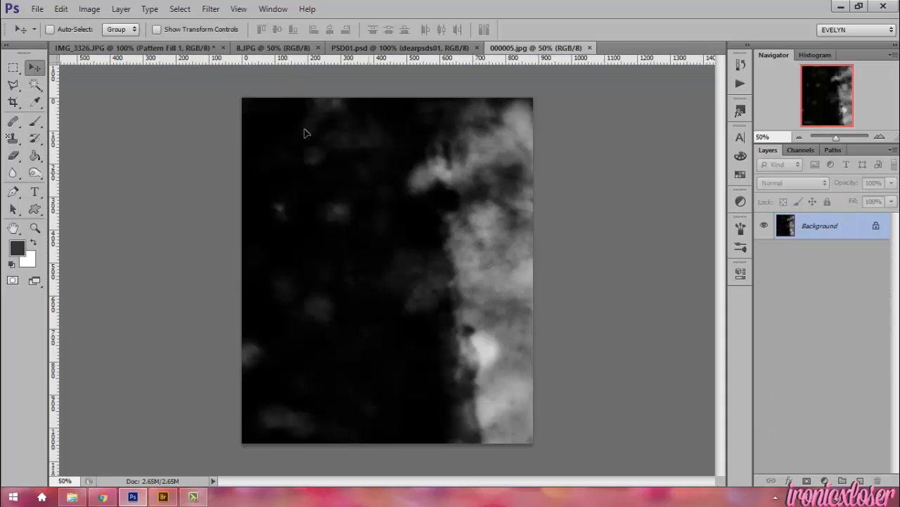
left_click_drag(147, 46, 385, 204)
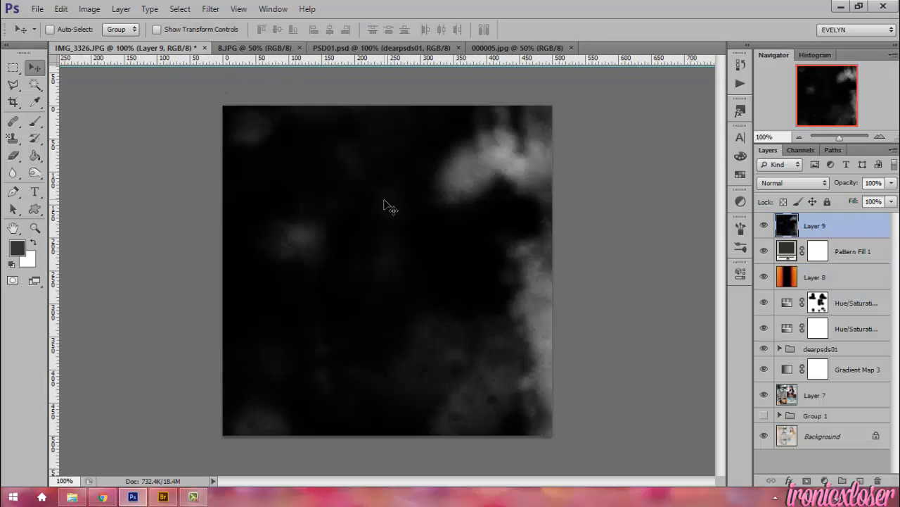
left_click(774, 183)
left_click(772, 174)
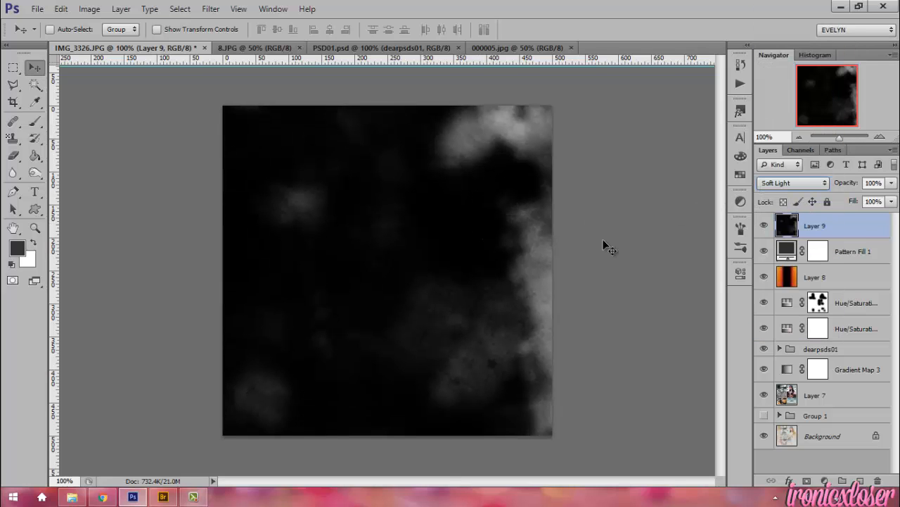
Step: Set the texture layer's fill to 38% and move it between the Gradient Map 3 layer and Layer 7
mouse_move(534, 273)
left_mouse_down()
mouse_move(532, 248)
mouse_move(543, 260)
left_mouse_up()
left_click(891, 201)
left_click_drag(863, 220, 832, 381)
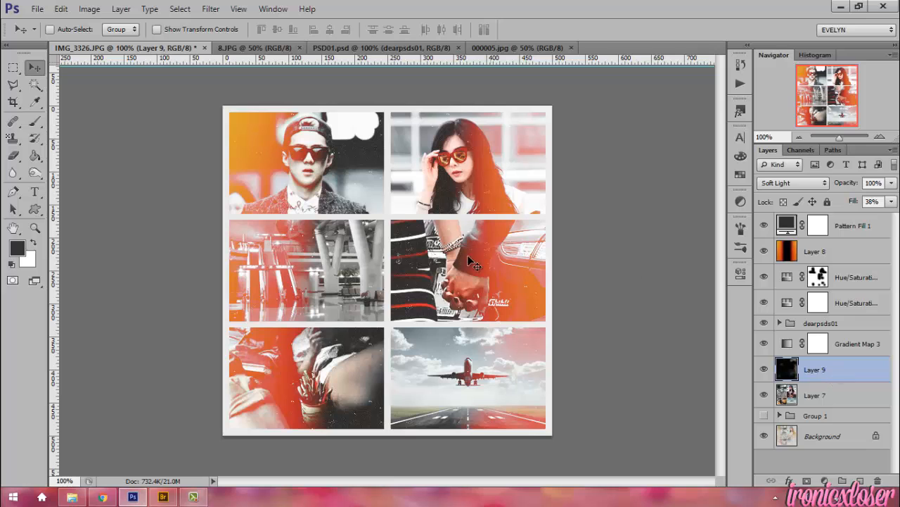
Step: Set the blend mode of the orange light-leak layer, Layer 8, to Screen
left_click(835, 251)
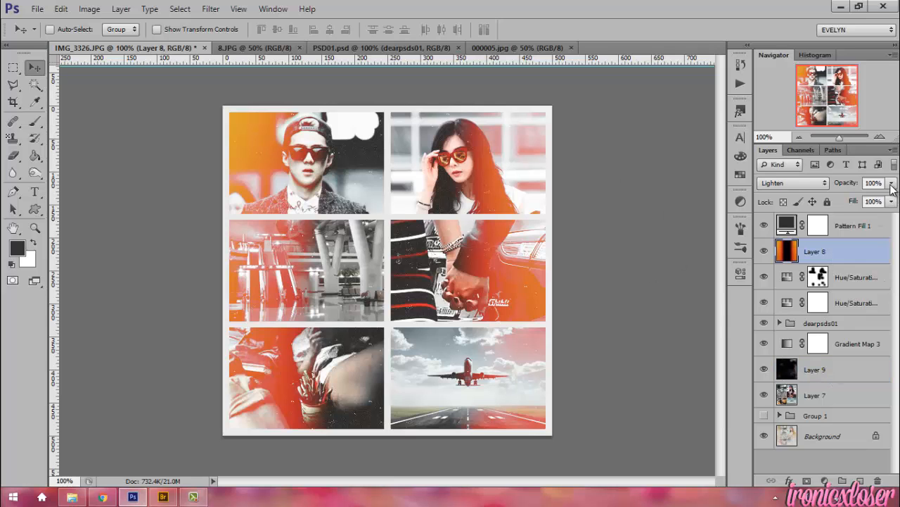
left_click(795, 183)
left_click(770, 112)
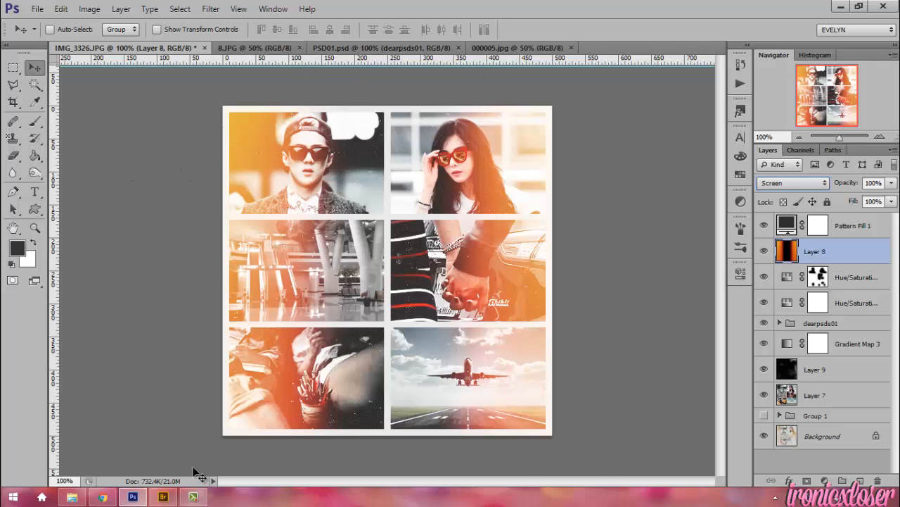
Step: Find the orange light-dots texture lights01_sanami276 in the Textures Black and White folder and open it as a separate document in Photoshop
left_click(73, 499)
scroll(470, 271, "down", 10)
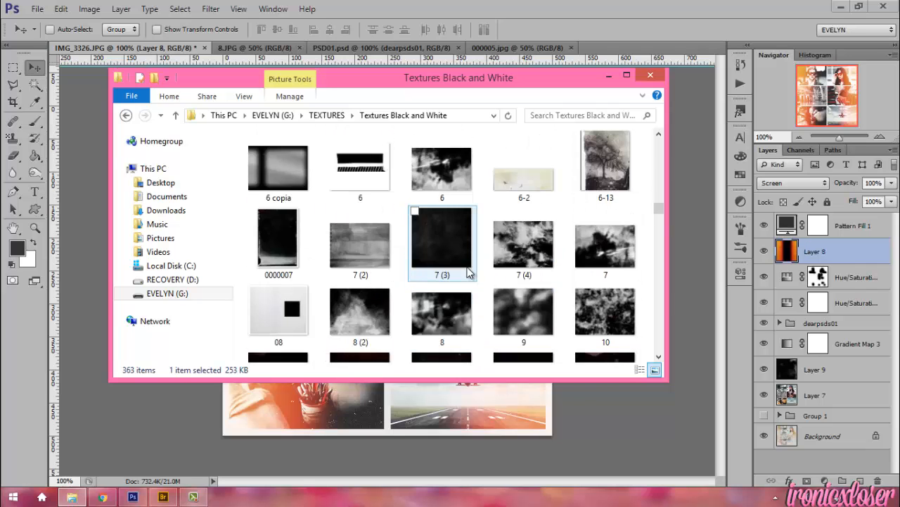
left_click(470, 299)
scroll(471, 298, "down", 2)
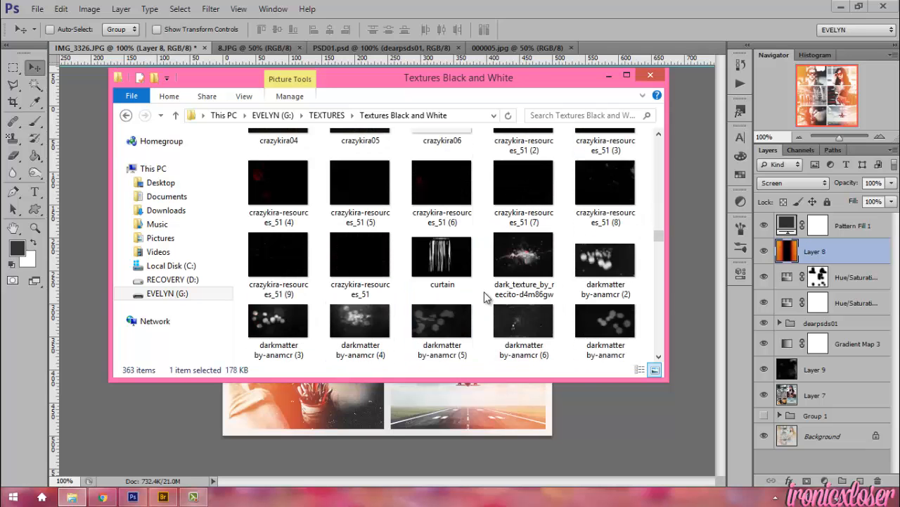
left_click(433, 242)
scroll(429, 250, "down", 15)
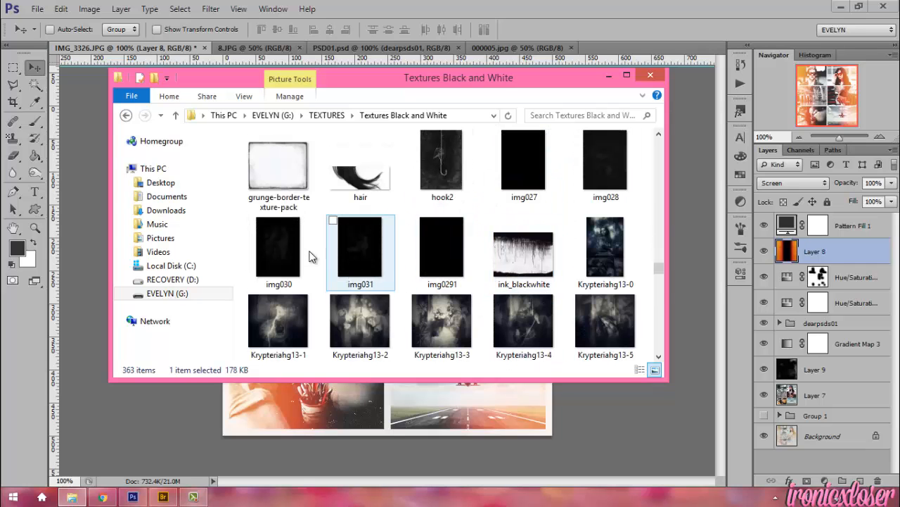
scroll(443, 266, "down", 4)
scroll(473, 234, "down", 2)
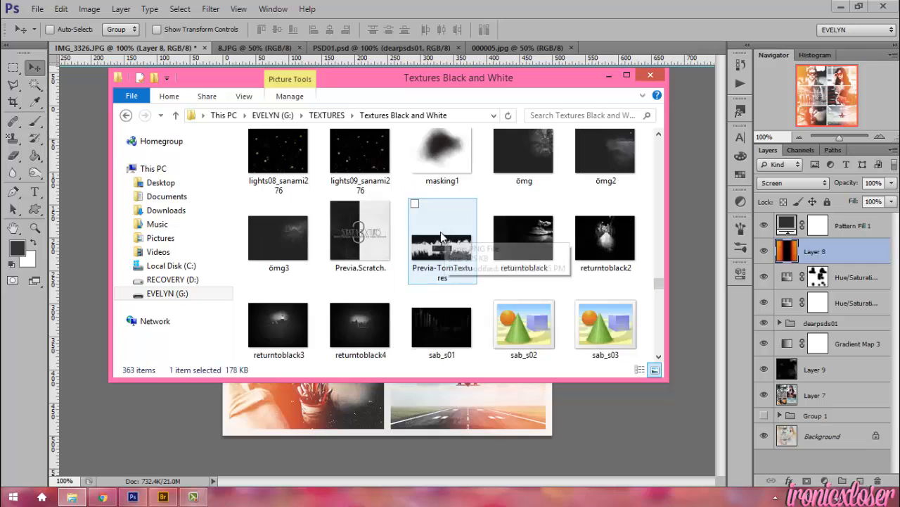
scroll(493, 260, "up", 4)
left_click_drag(513, 254, 576, 65)
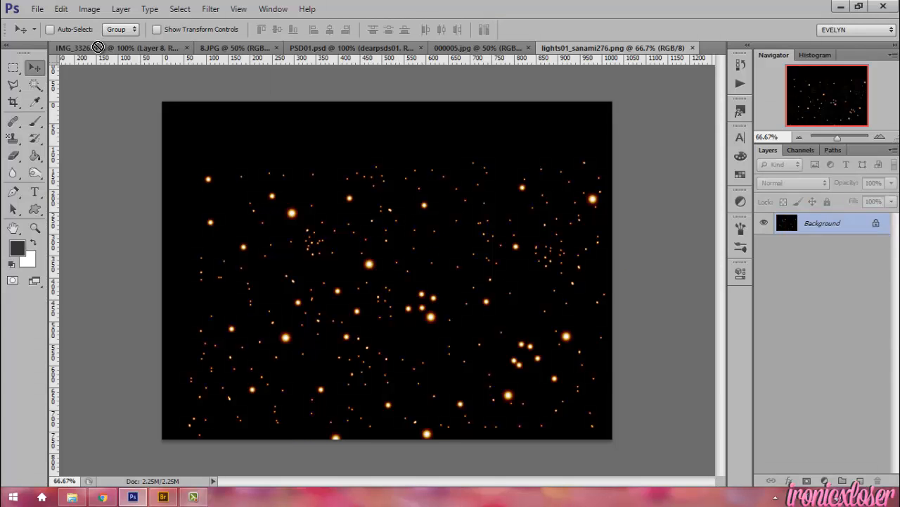
Step: Copy the lights01_sanami276 texture into the collage directly above Layer 8 and set its blend mode to Screen
left_click(98, 47)
left_click_drag(408, 218, 484, 237)
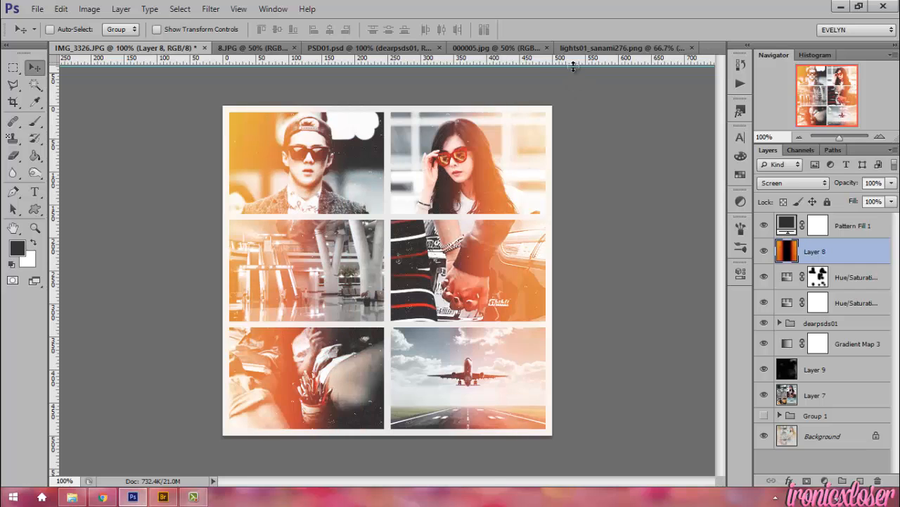
left_click(576, 48)
left_click_drag(156, 50, 396, 78)
left_click(774, 183)
left_click(774, 112)
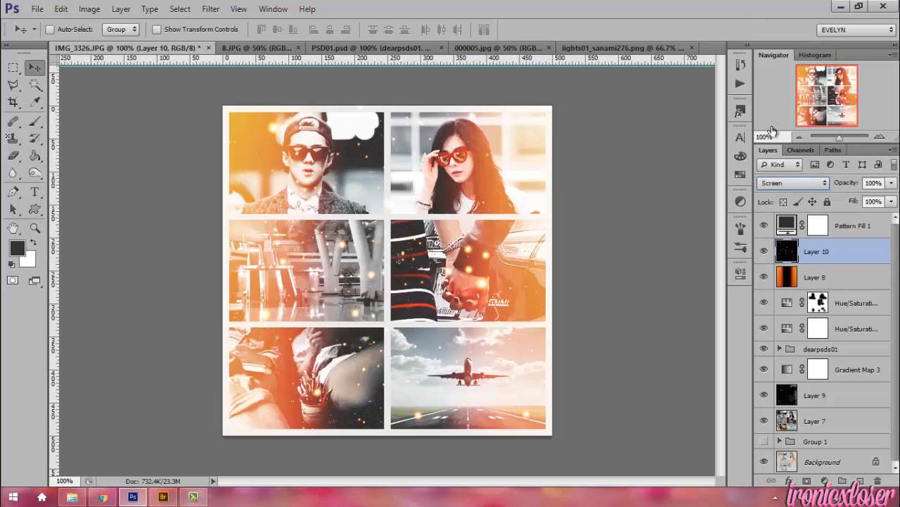
Step: Try a reduced fill on the light-dots layer and delete that layer from the collage
left_click(891, 201)
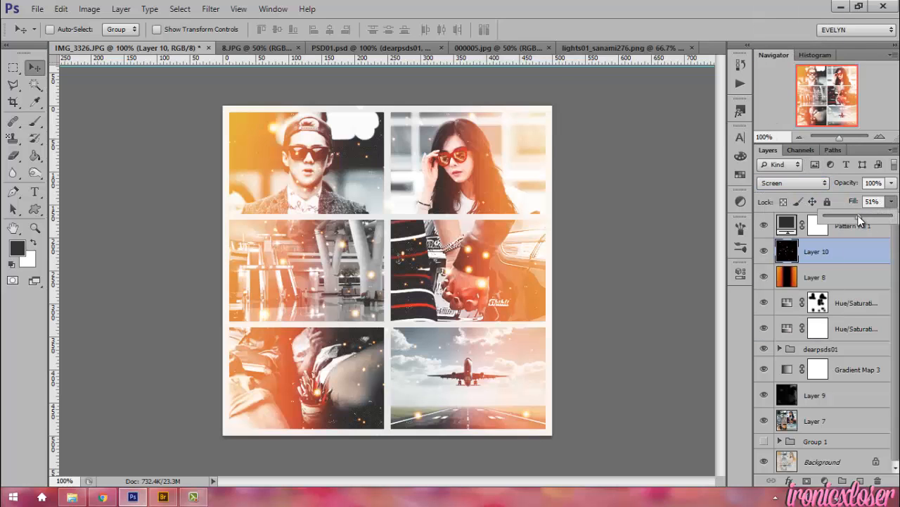
left_click_drag(859, 220, 891, 215)
key("Delete")
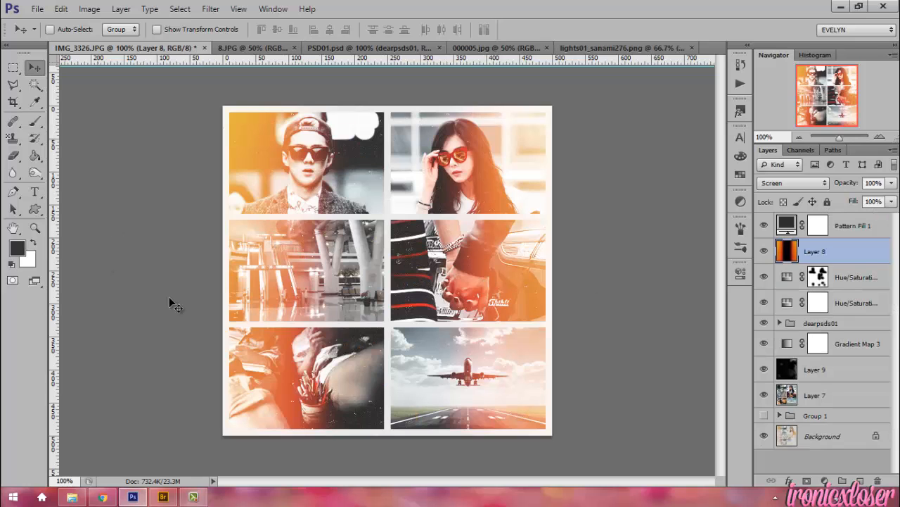
Step: Add the text "ohsehyuna" in black 10 pt Ernest near the upper-left corner of the airplane photo
left_click(34, 192)
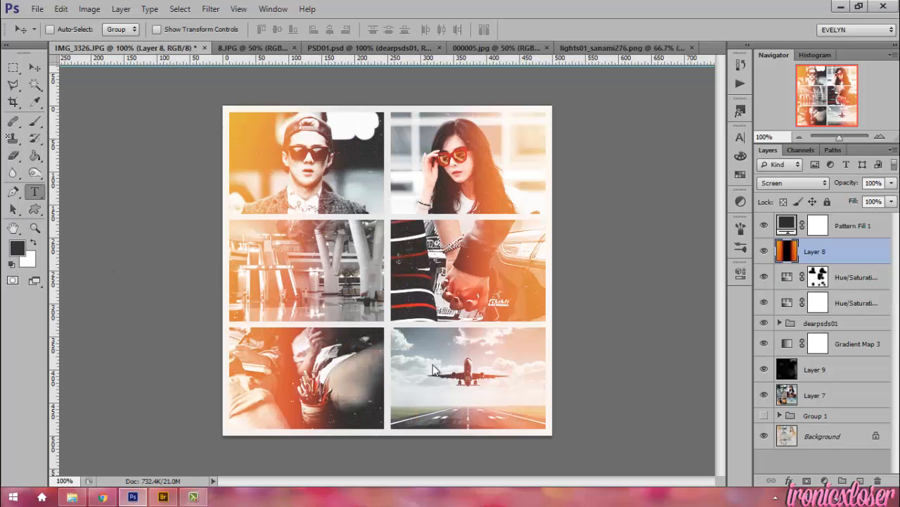
left_click(34, 191)
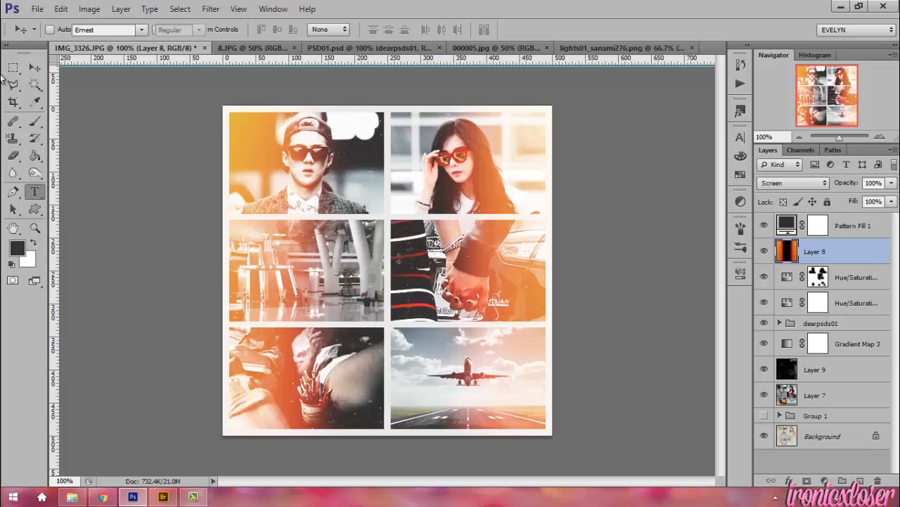
left_click(466, 350)
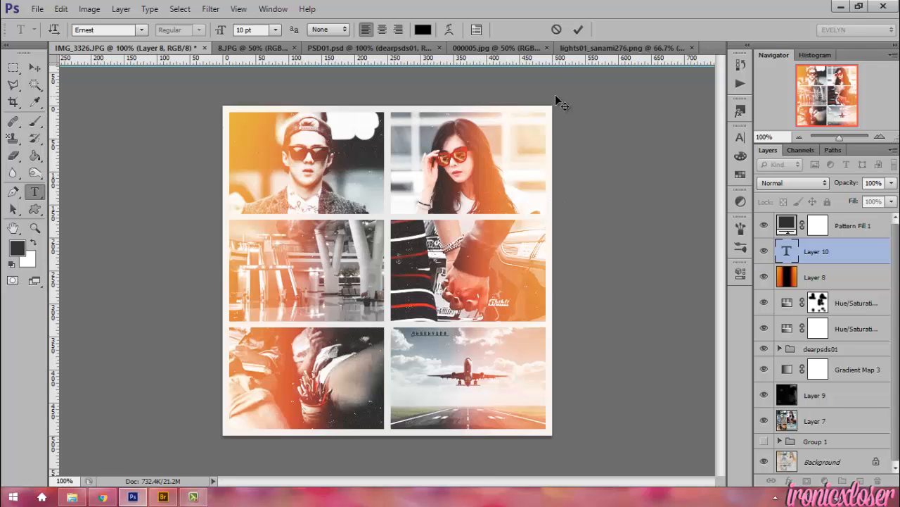
key("ctrl+Return")
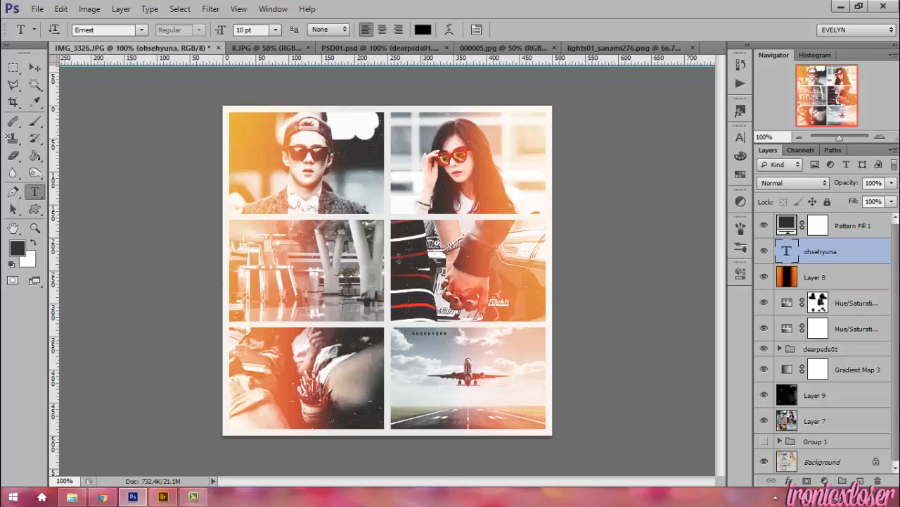
Step: Add a second text line "oohsehyuna" in the same style and align it directly below the first one on the airplane photo
type("go")
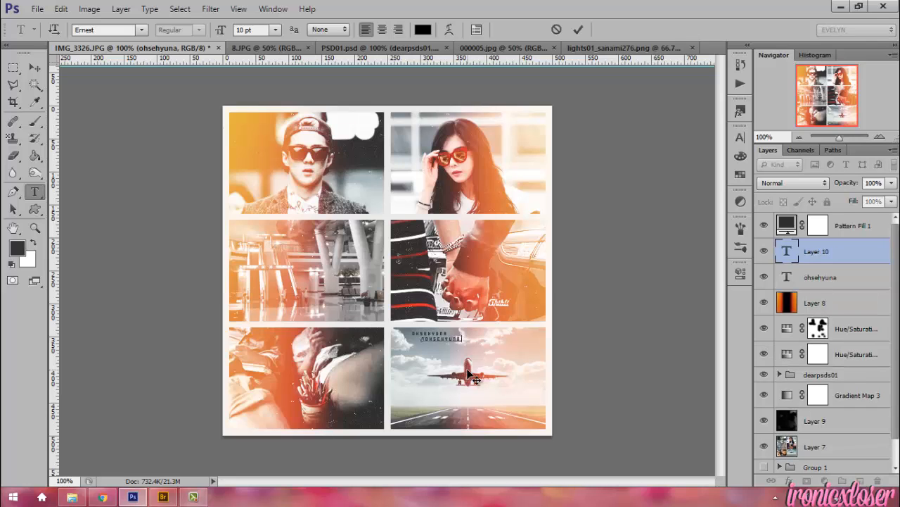
key("ctrl+Return")
left_click(34, 66)
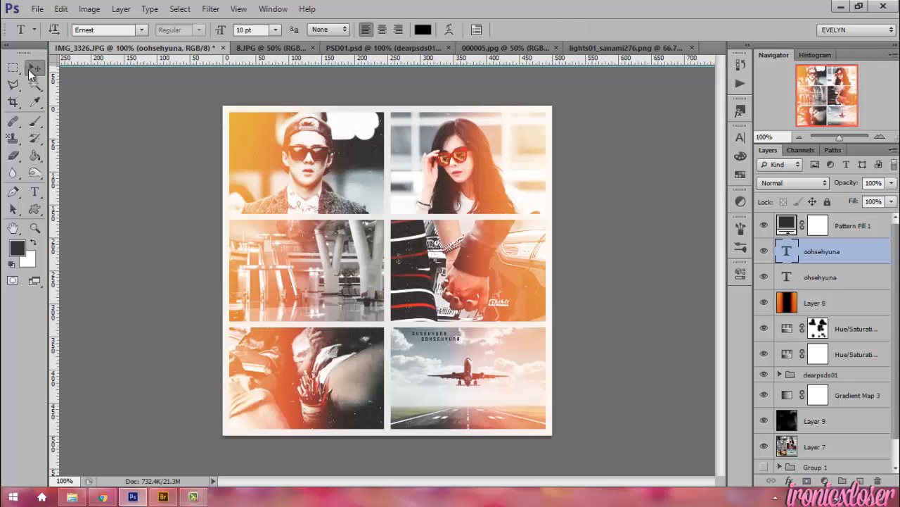
left_click_drag(429, 343, 425, 344)
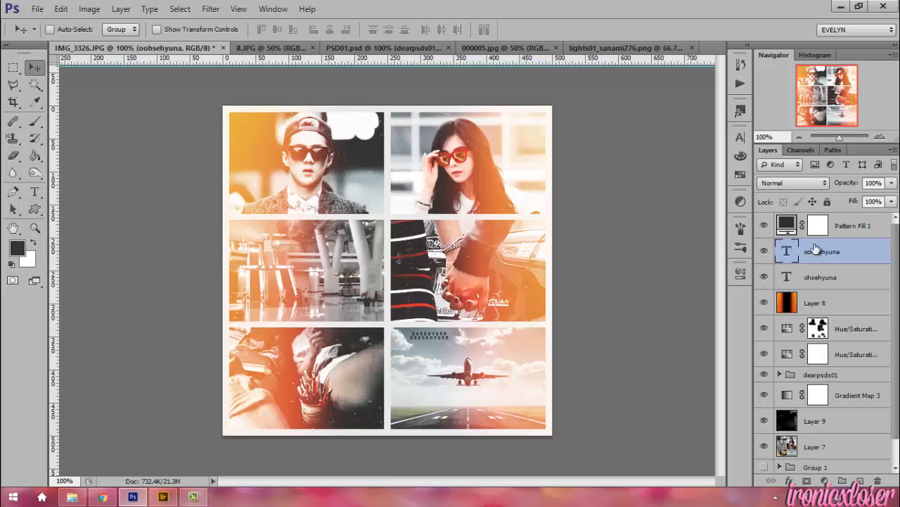
Step: Set the blend mode of both text layers, oohsehyuna and ohsehyuna, to Soft Light
left_click(793, 183)
left_click(802, 236)
left_click(816, 277)
left_click(788, 184)
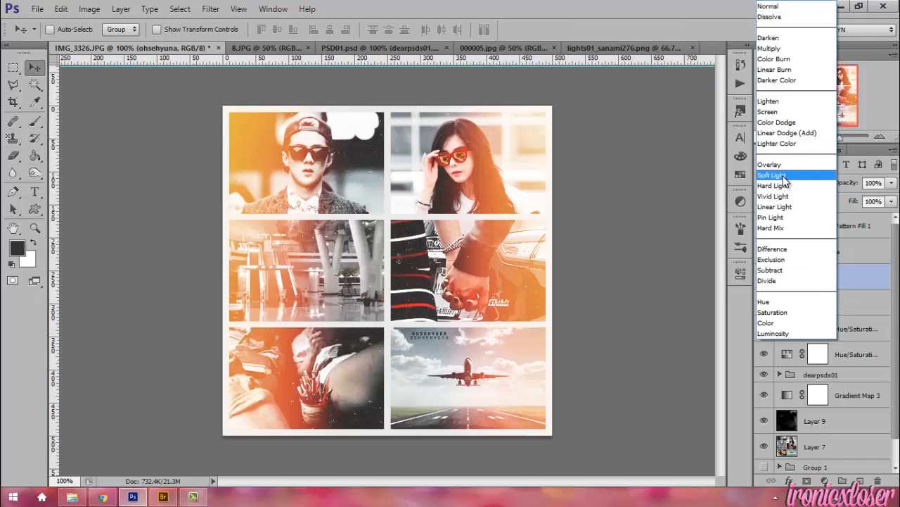
left_click(783, 174)
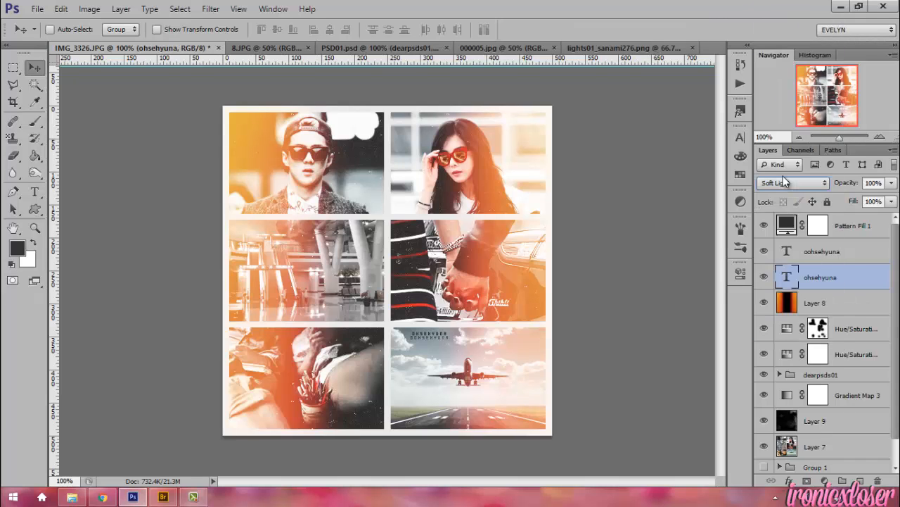
Step: Select both text layers together and set their fill to 50%
left_click(872, 253, "shift")
left_click(891, 202)
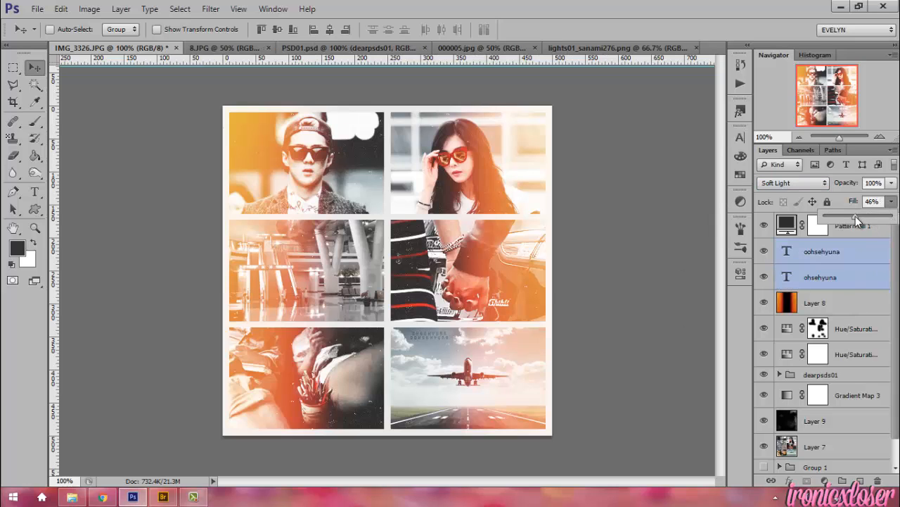
left_click_drag(858, 217, 860, 217)
left_click(707, 236)
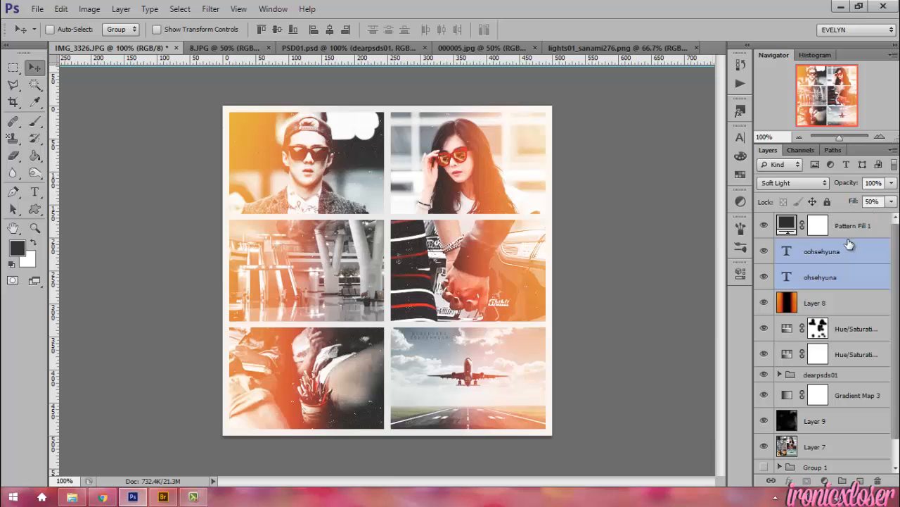
Step: Stamp all visible layers into a new layer above Pattern Fill 1 and apply Smart Sharpen with amount 500%, radius 0.2 px and Gaussian Blur removal
left_click(876, 224)
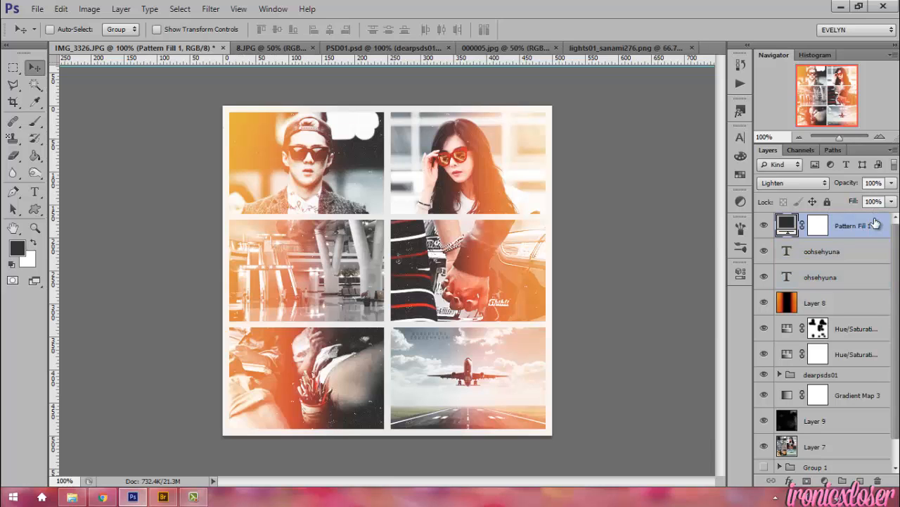
key("ctrl+shift+alt+e")
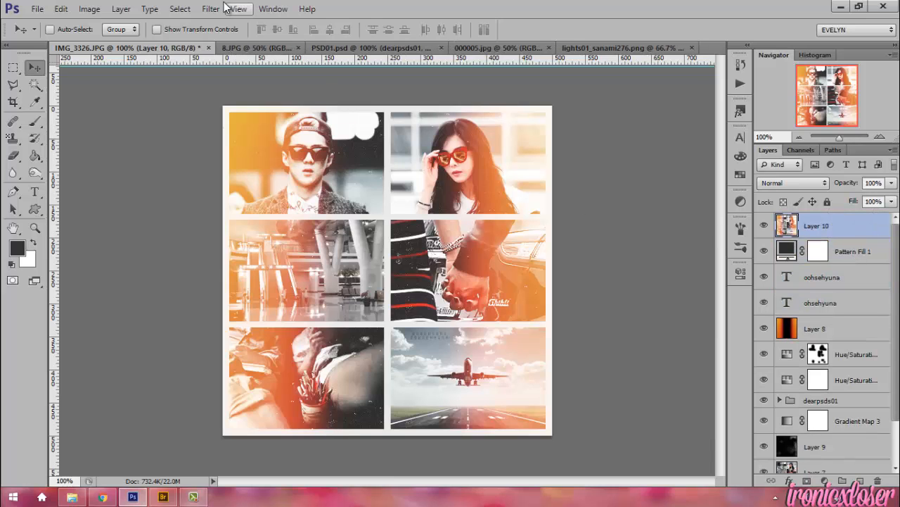
left_click(211, 9)
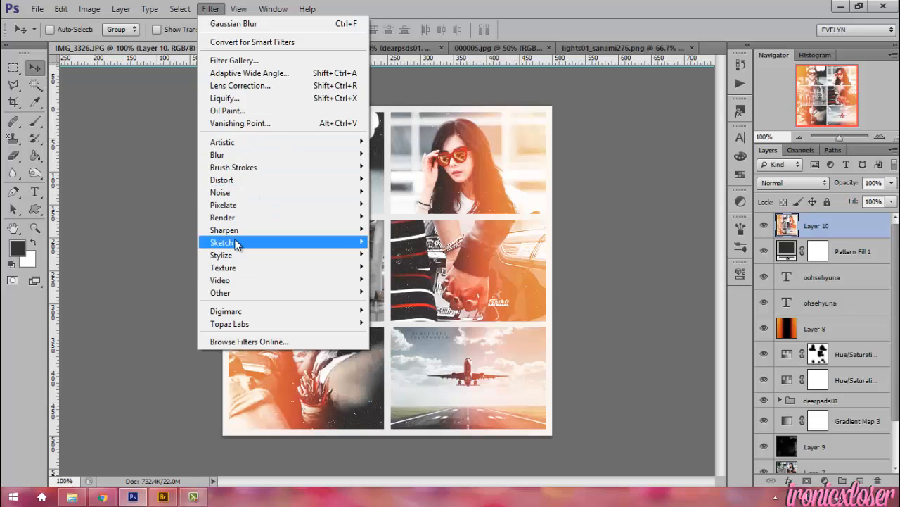
mouse_move(224, 230)
left_click(169, 261)
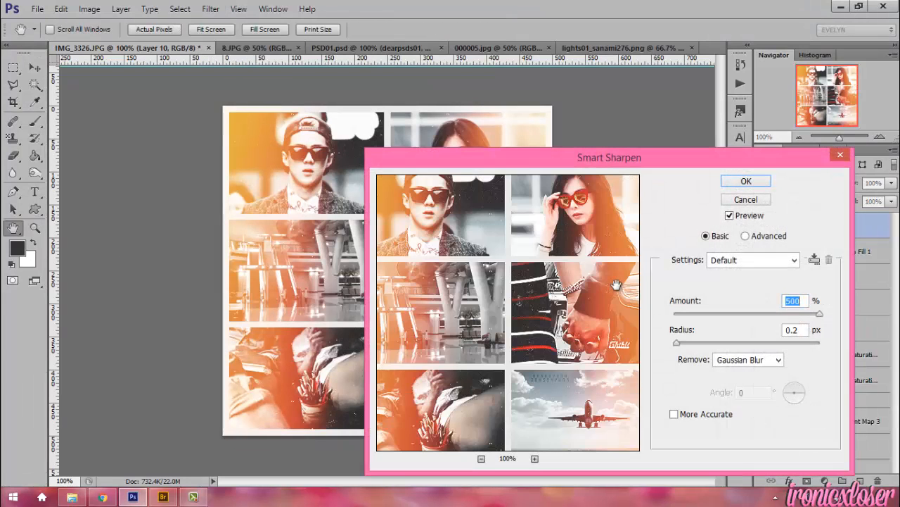
left_click_drag(523, 279, 496, 276)
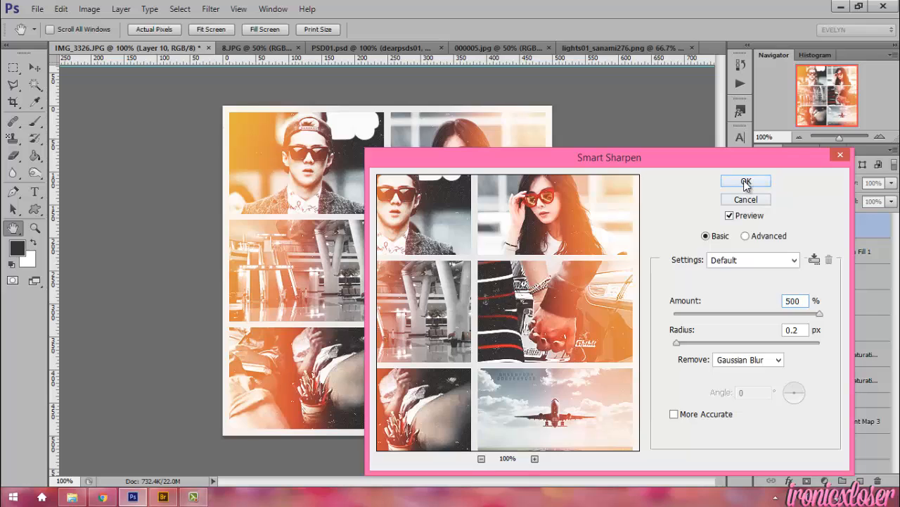
left_click(746, 182)
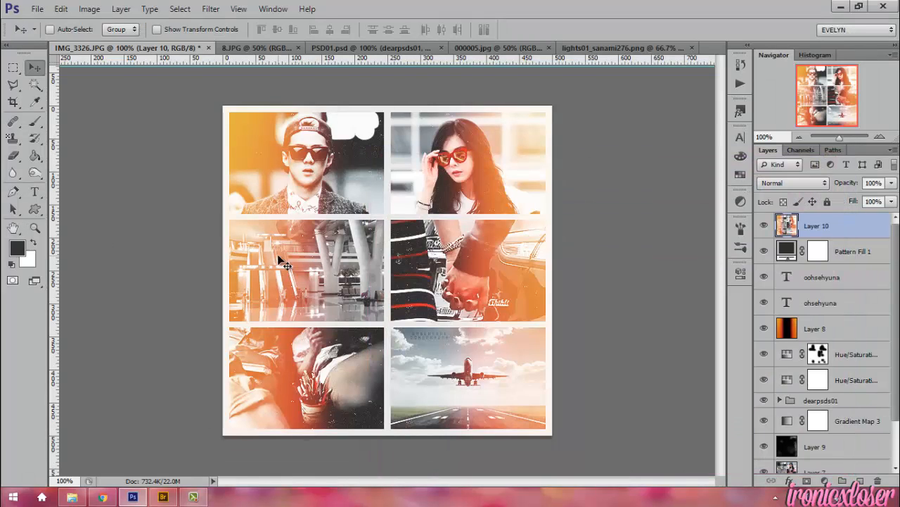